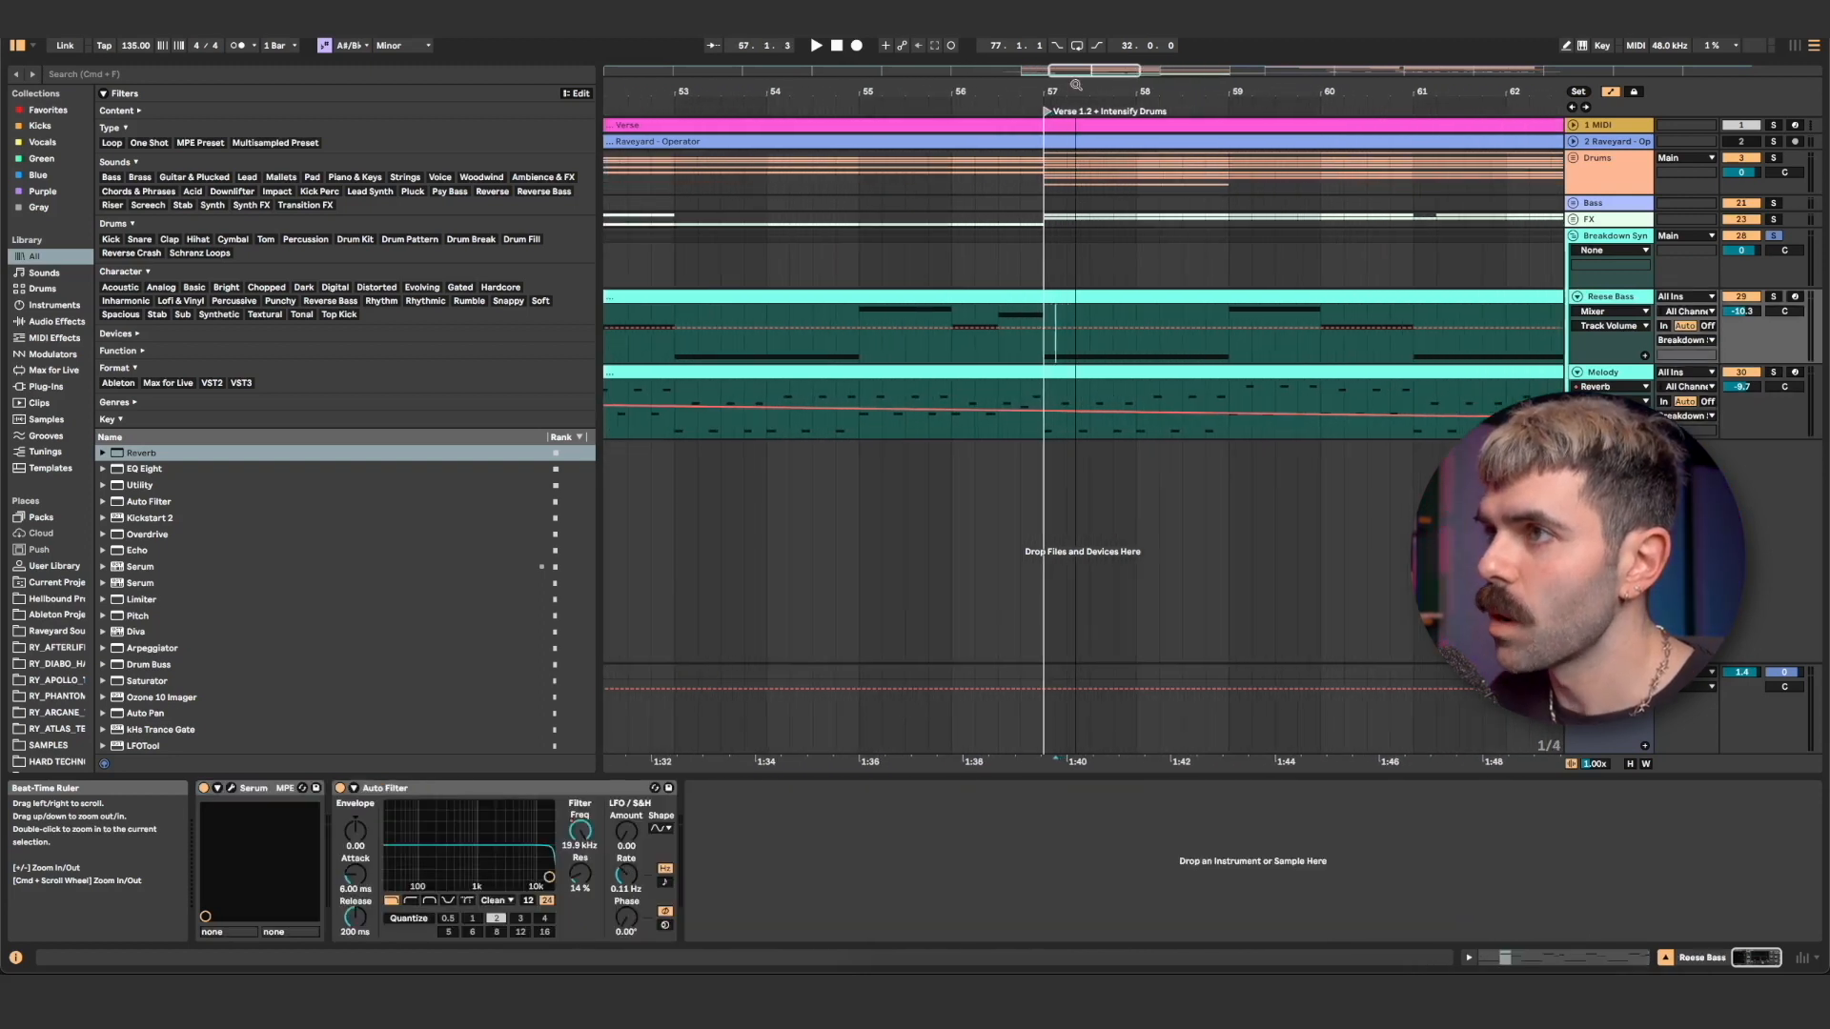
Split the Reese Bass clip at bar 57 and duplicate its second part into the Build section at bar 65.
click(1045, 336)
key(super+e)
click(1184, 297)
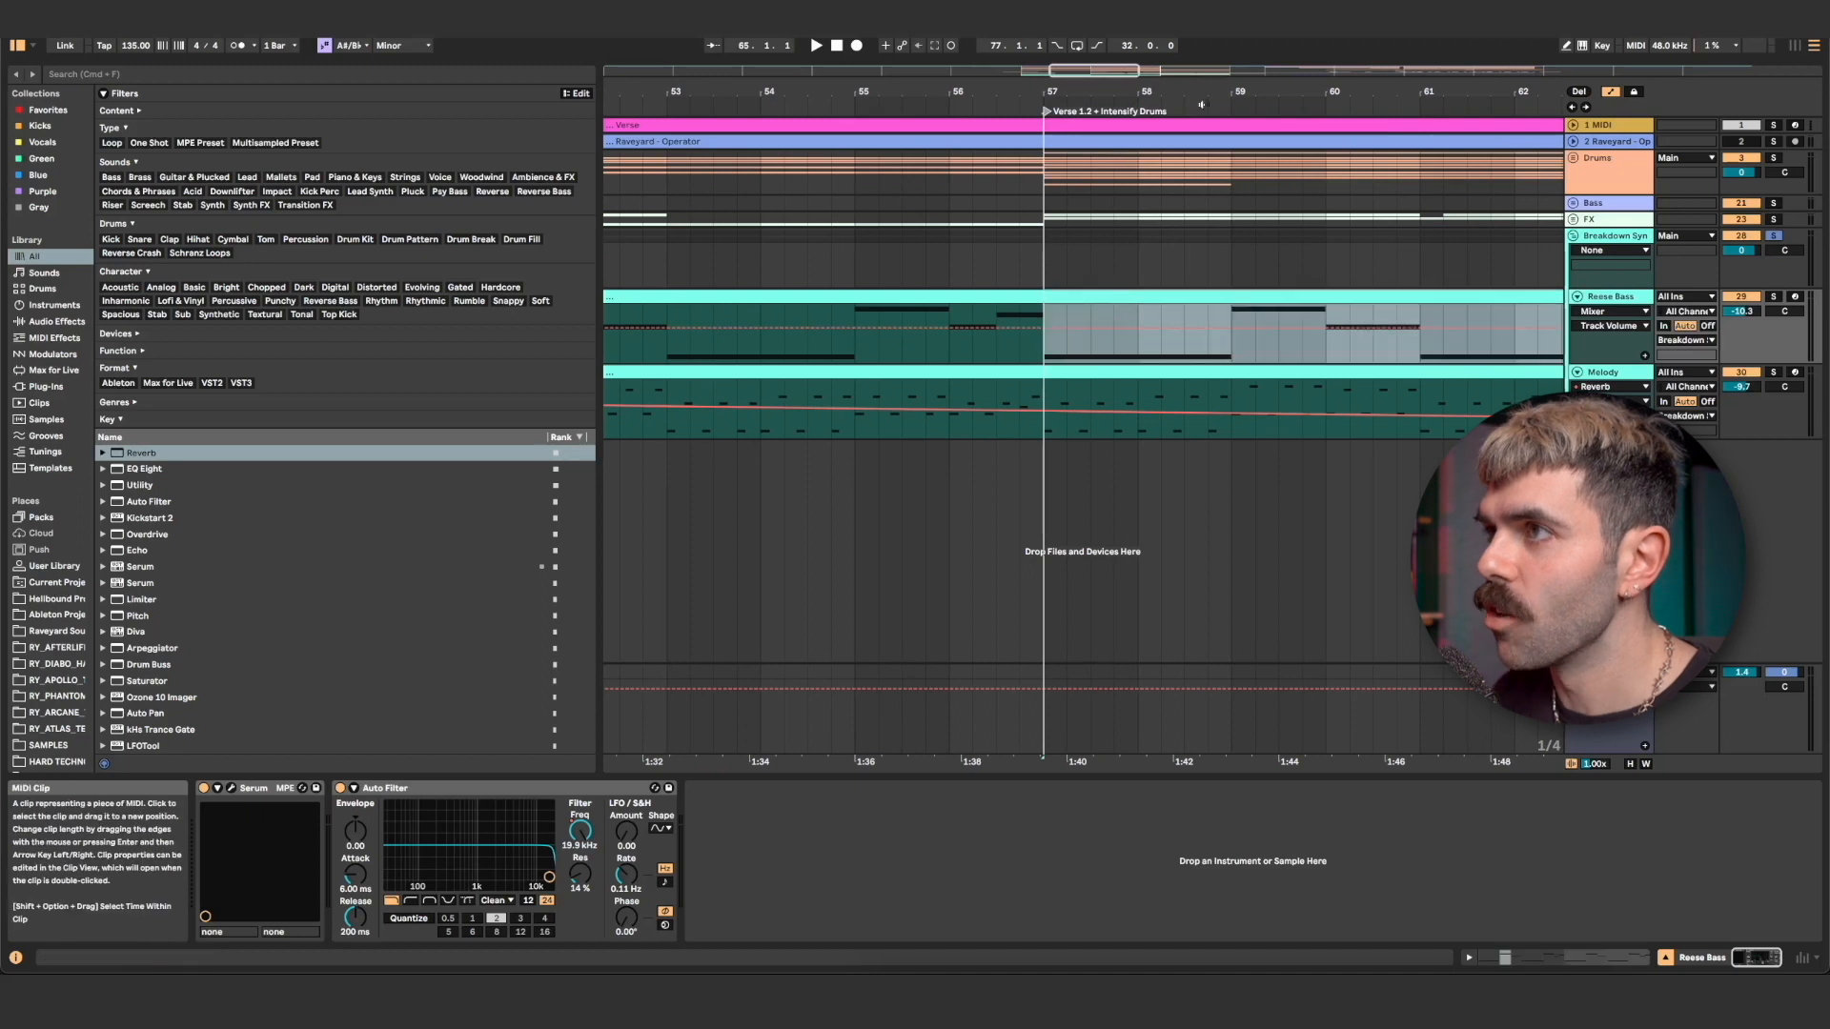
drag(1218, 95, 913, 74)
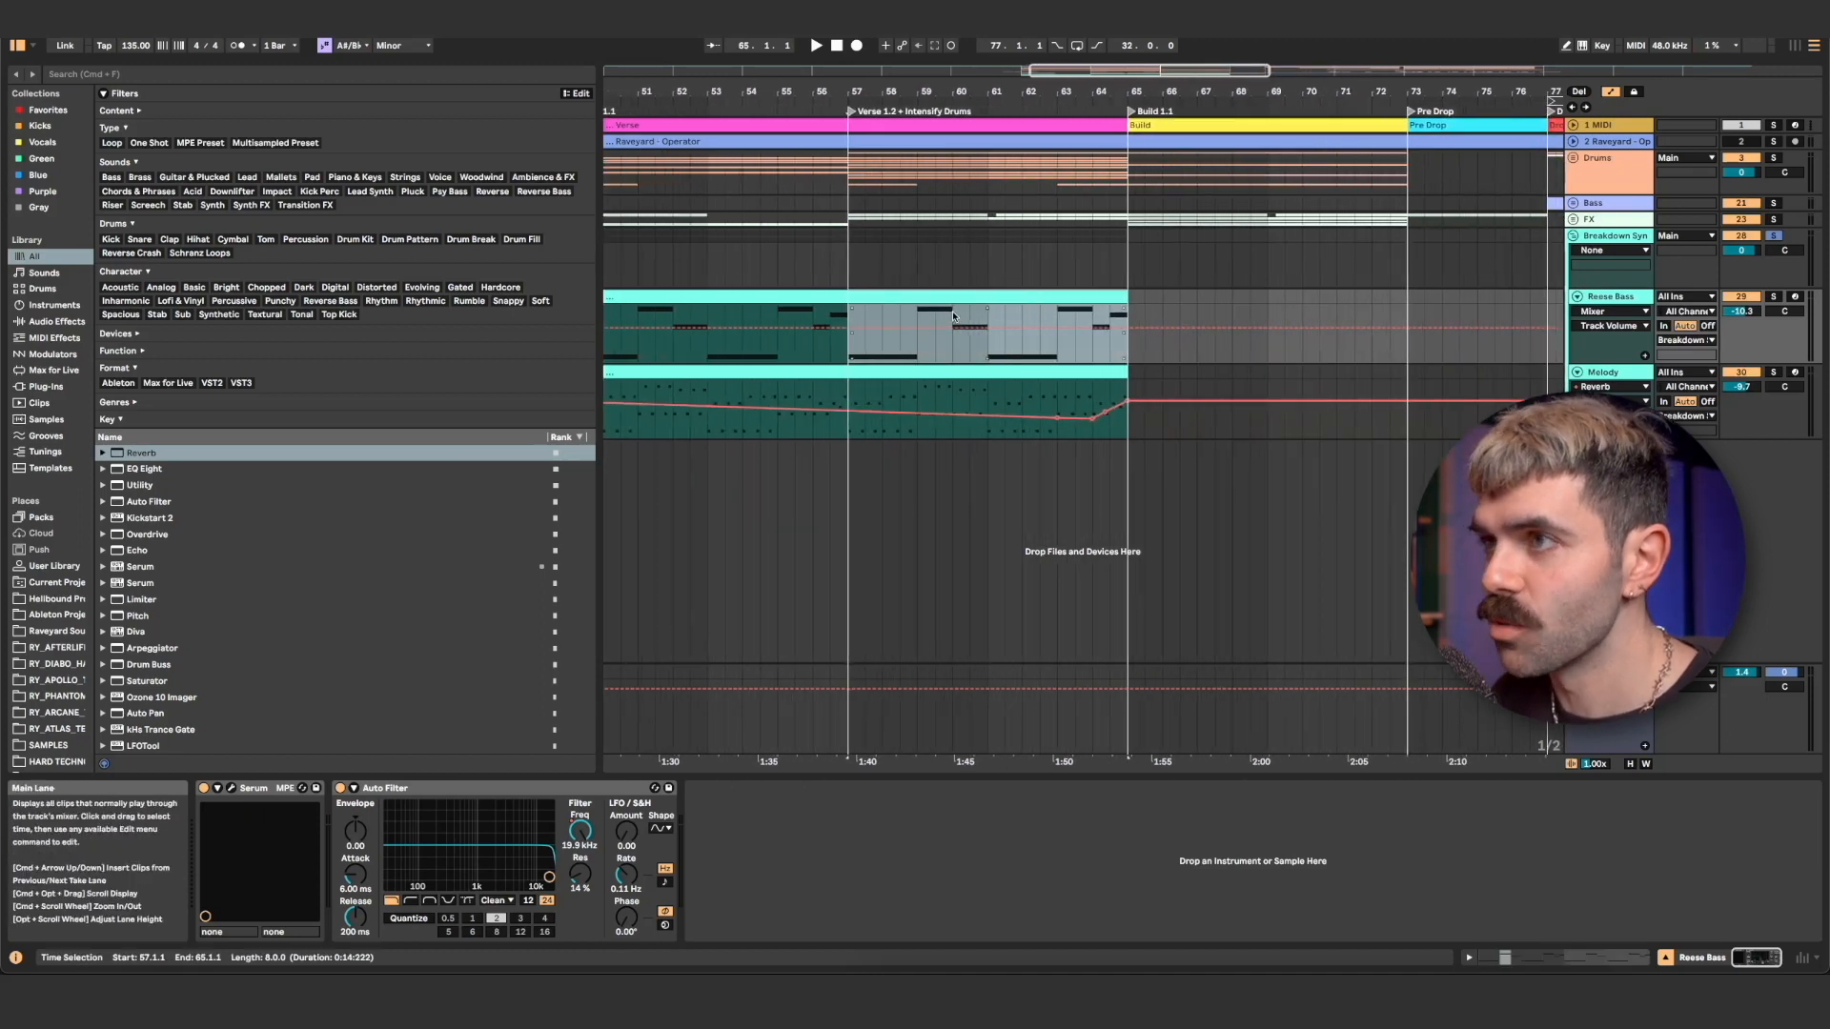
key(super+d)
In the duplicated Reese Bass clip, keep only the first A#1 note, extend it across the whole clip, and play the arrangement.
double_click(1173, 297)
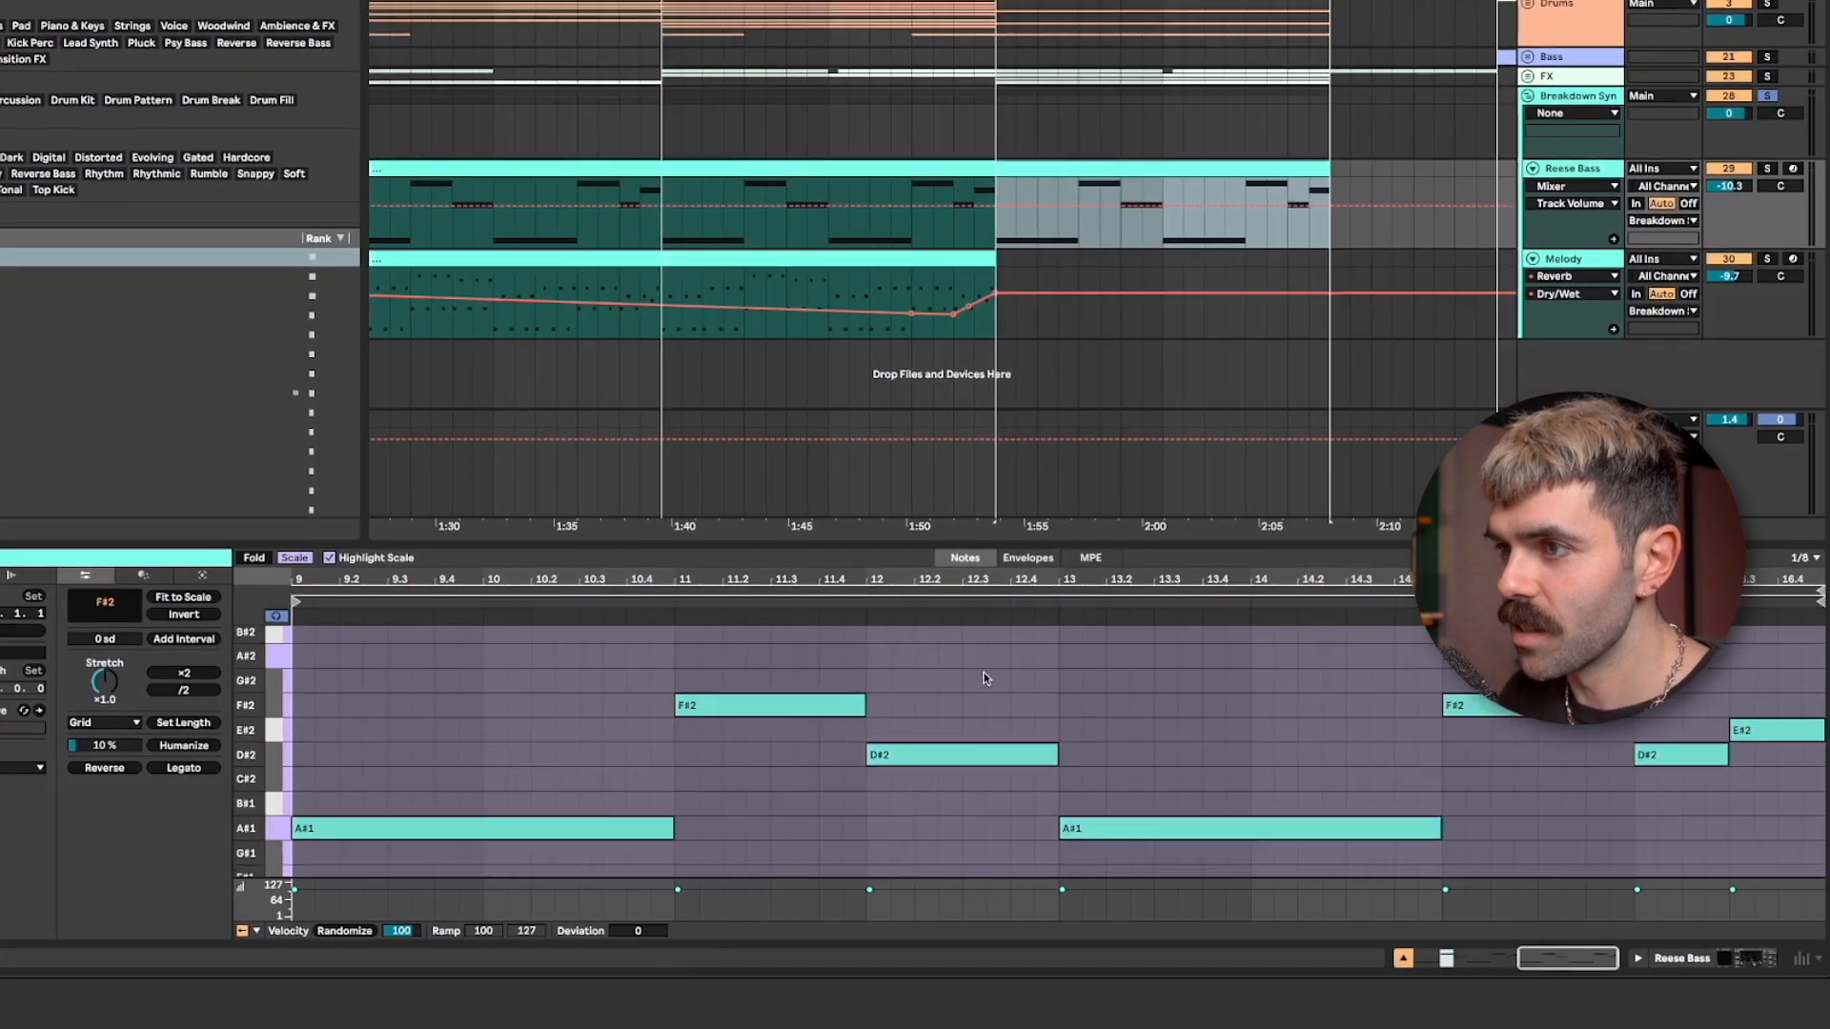
scroll(983, 673, down, 1)
scroll(983, 673, up, 1)
drag(785, 654, 1818, 815)
key(Delete)
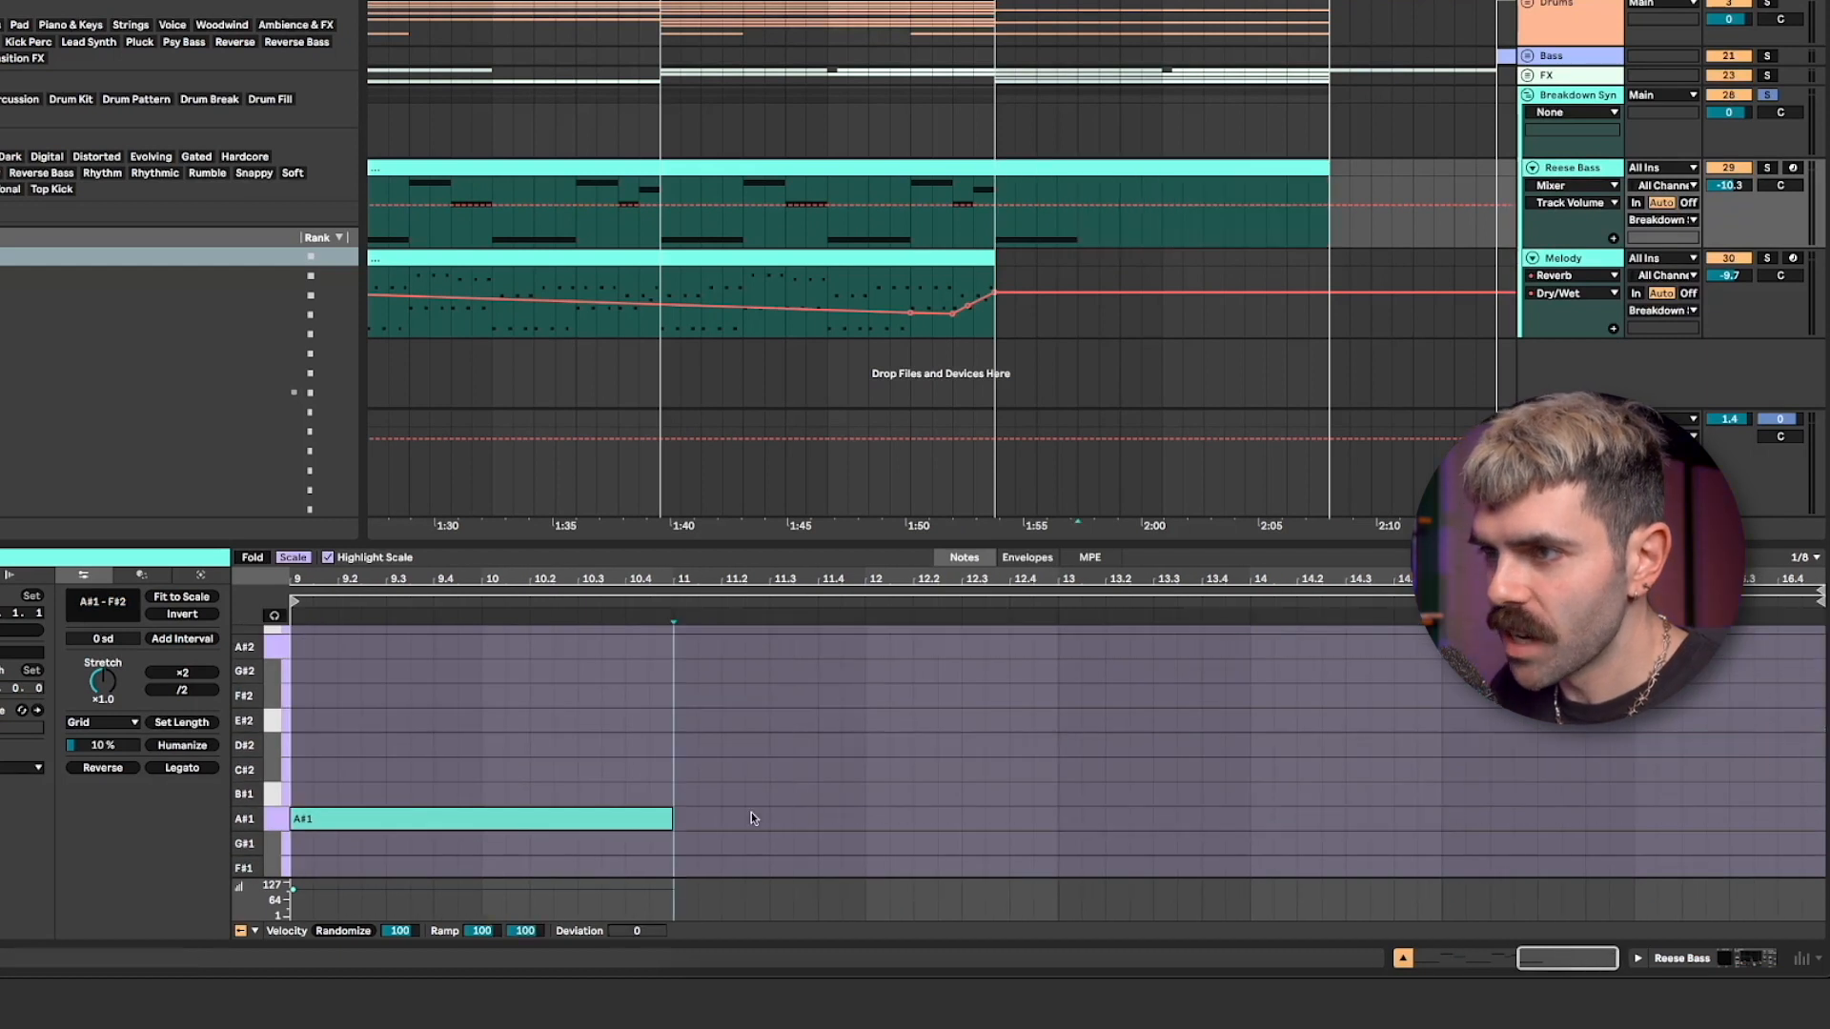
drag(671, 818, 1801, 810)
click(827, 233)
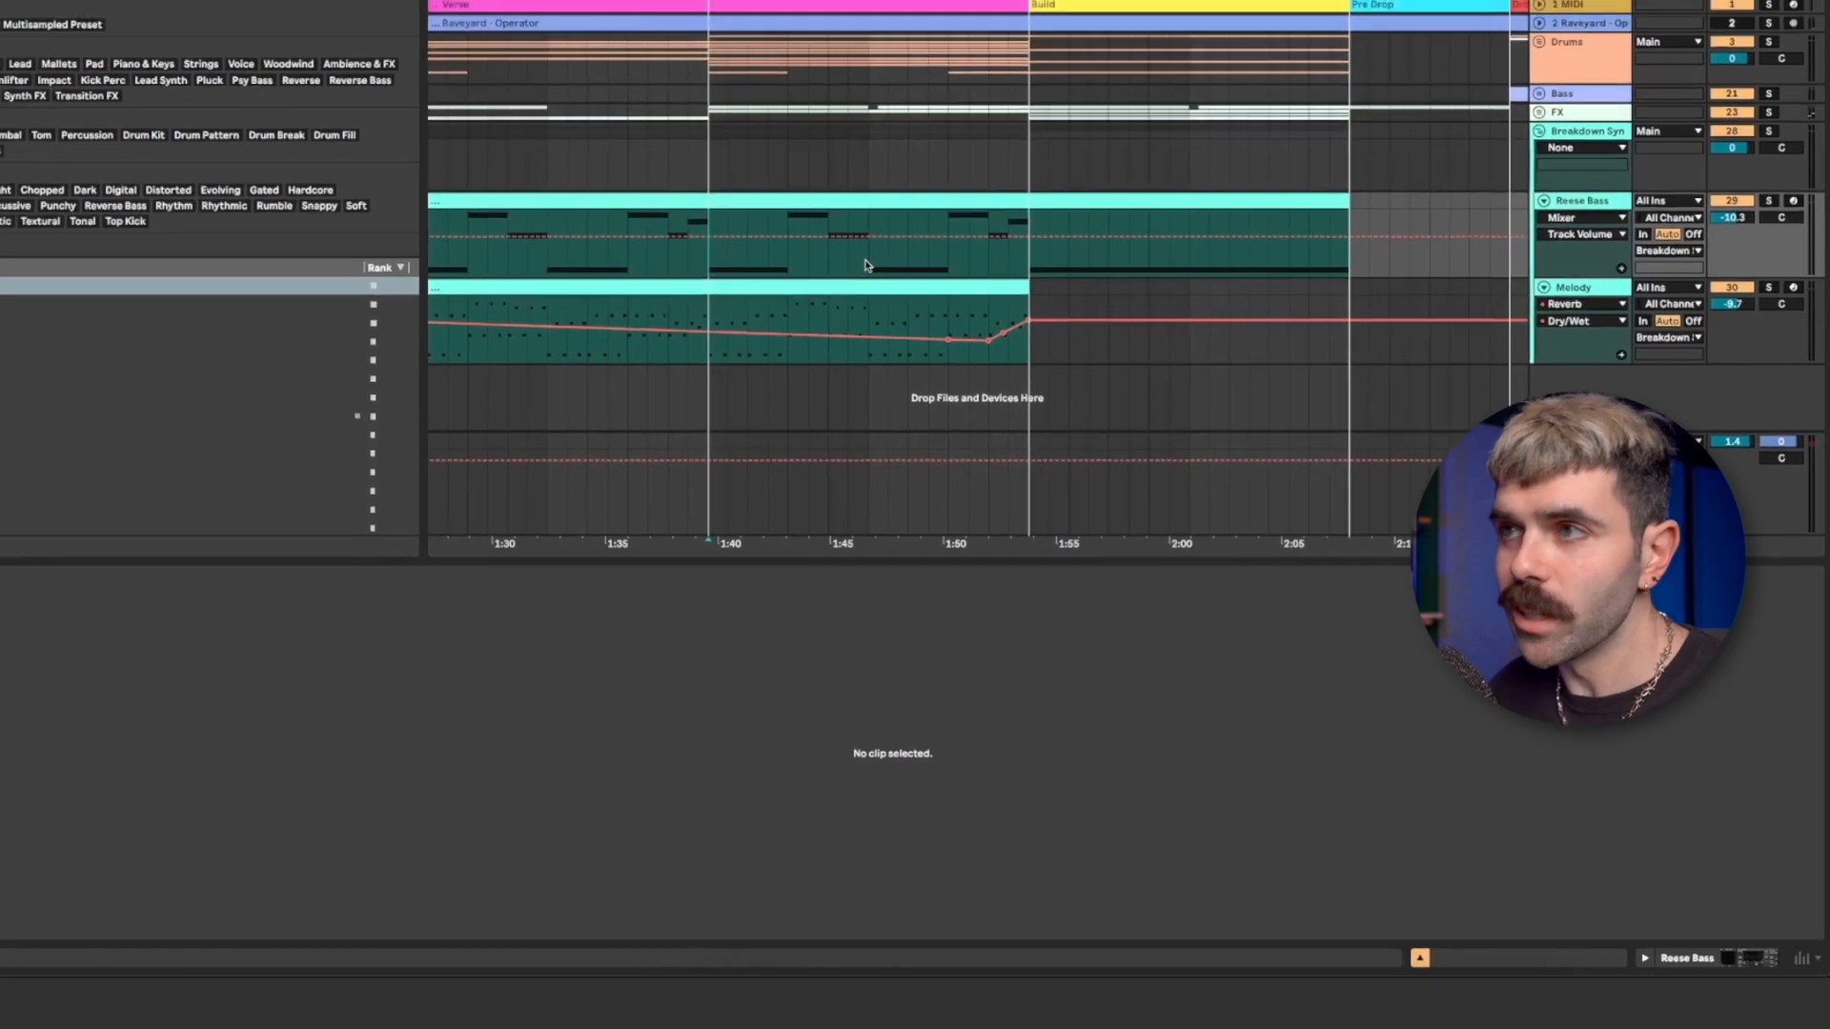
key(space)
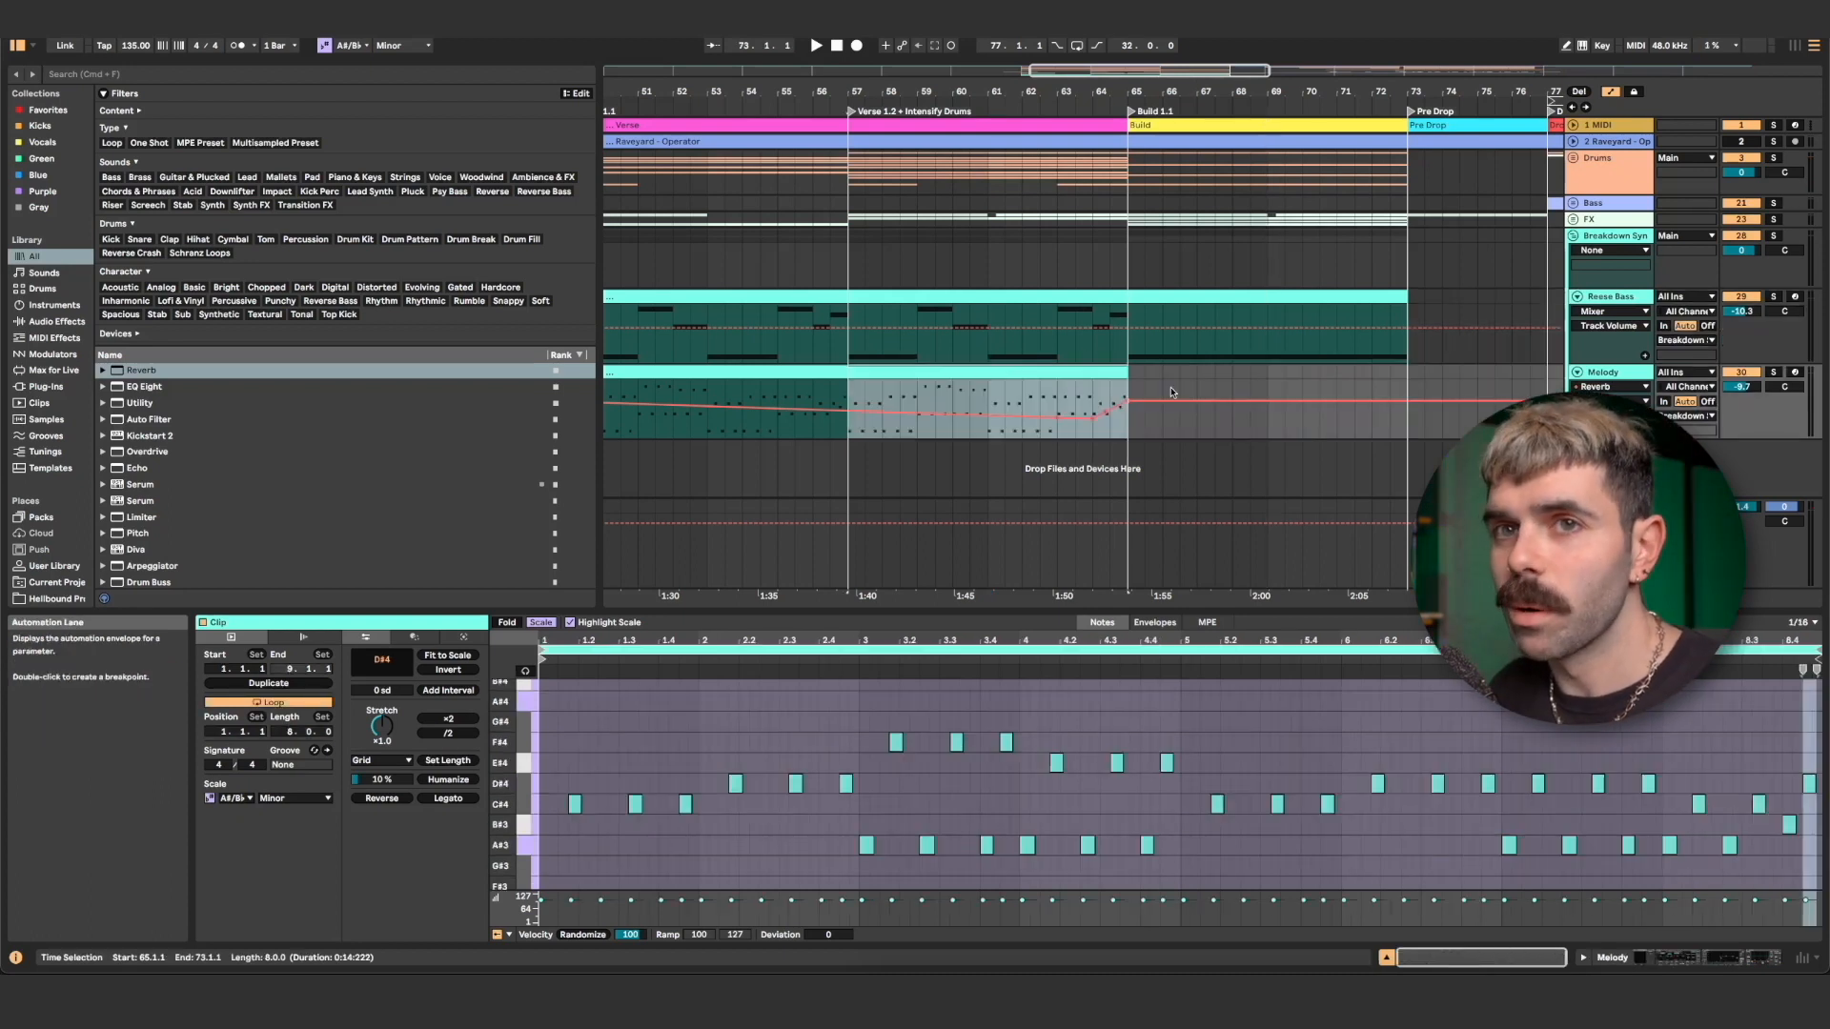
Lock the automation envelopes and duplicate the Melody clip's bars 57 to 65 into the Build section.
click(1633, 91)
drag(849, 396, 1145, 372)
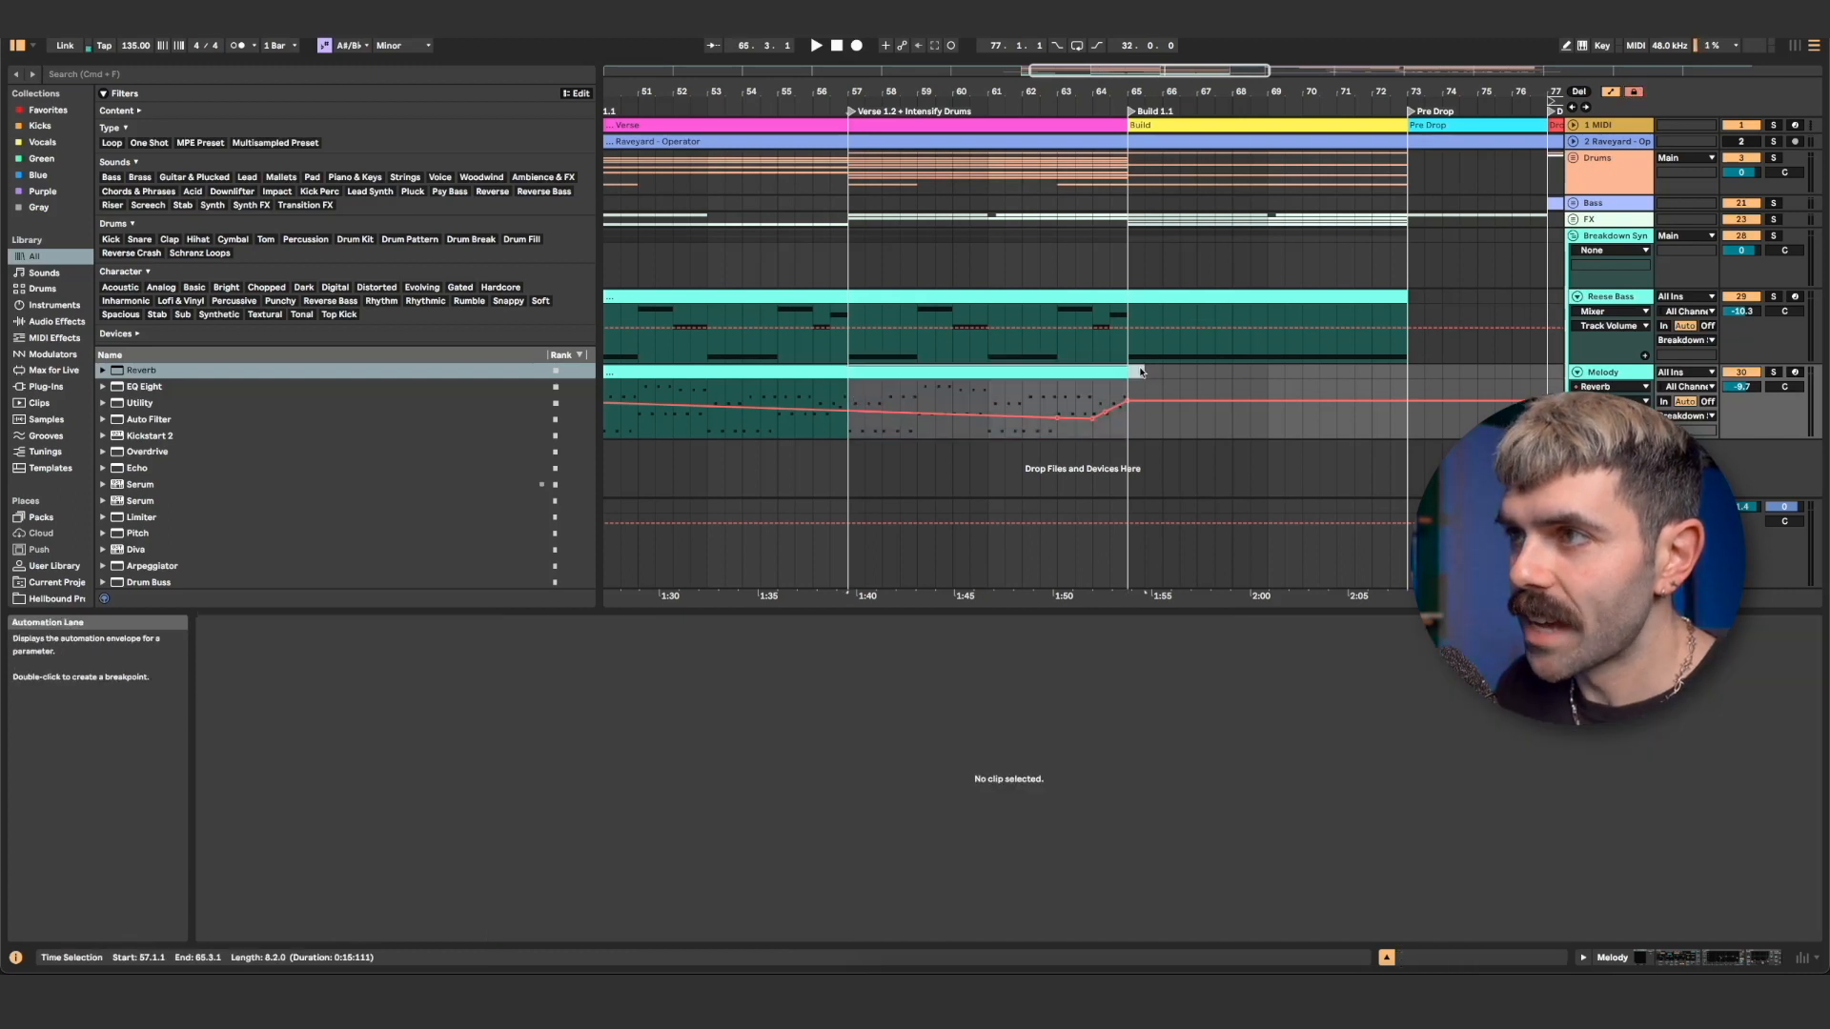
key(super+d)
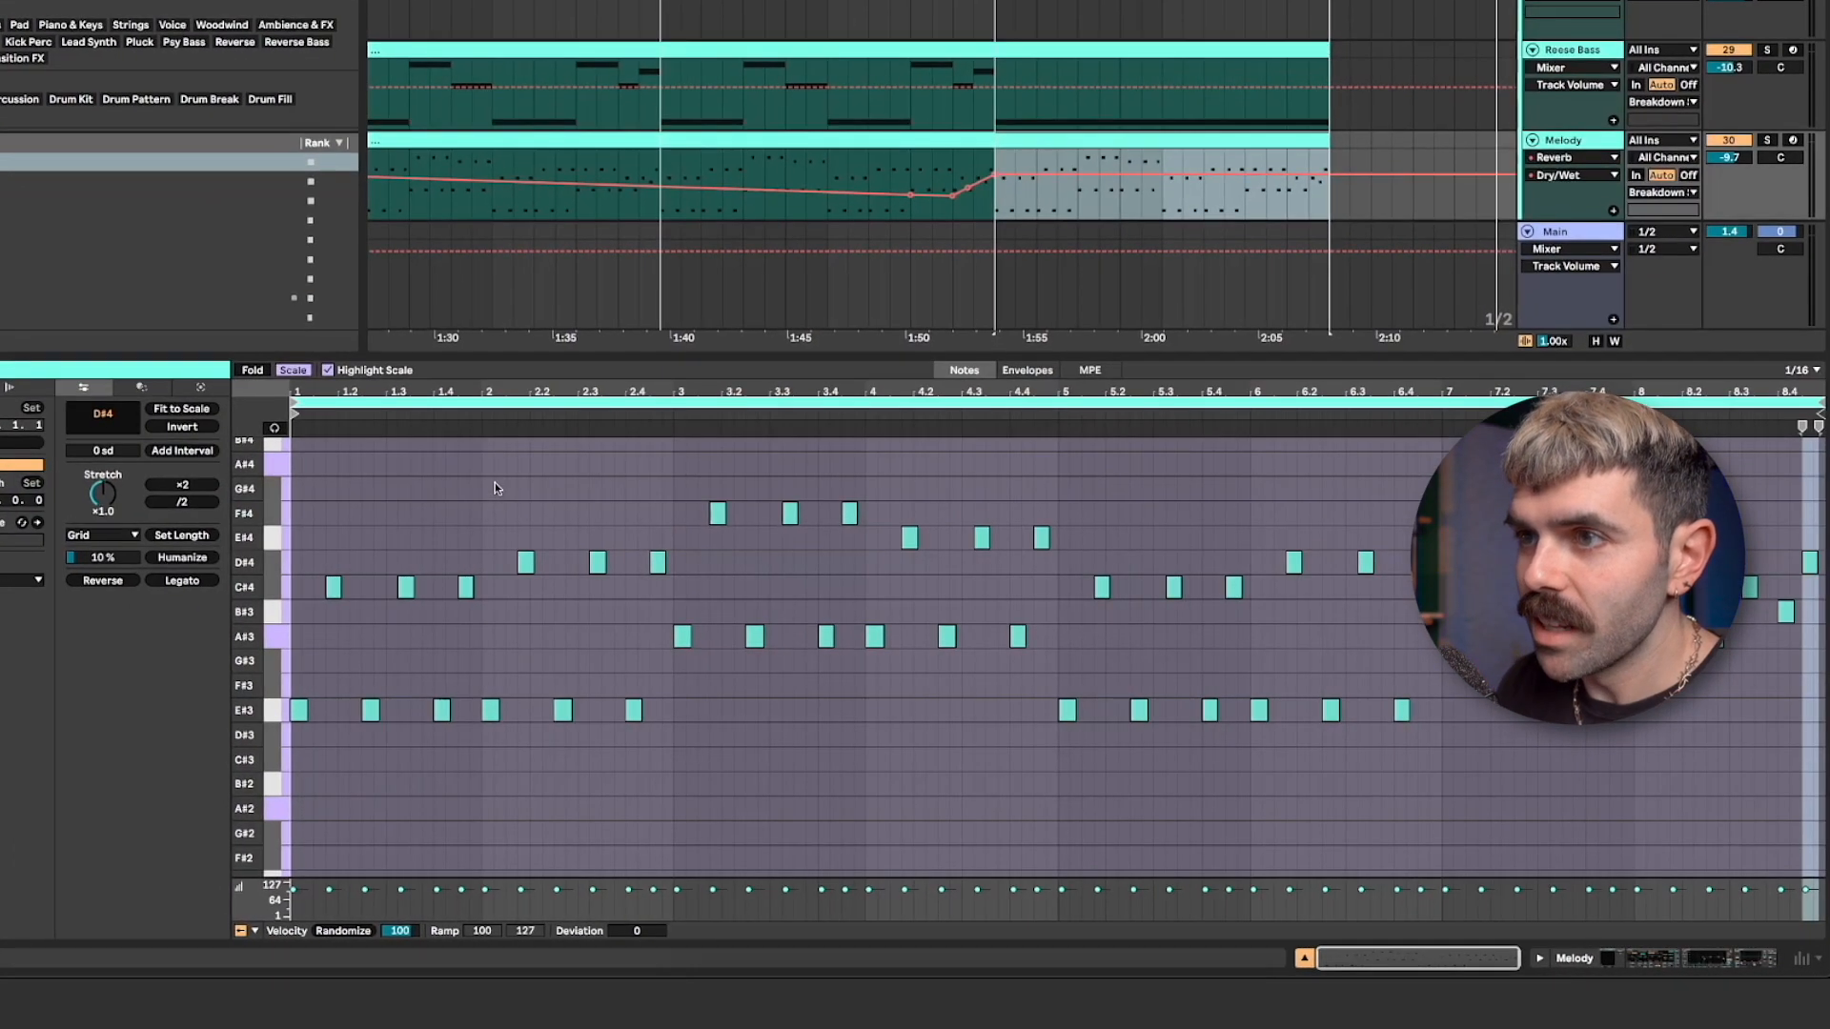
In the Build Melody clip, delete all notes after the first bar and repeat that bar's pattern across all eight bars.
drag(494, 484, 1821, 806)
key(Delete)
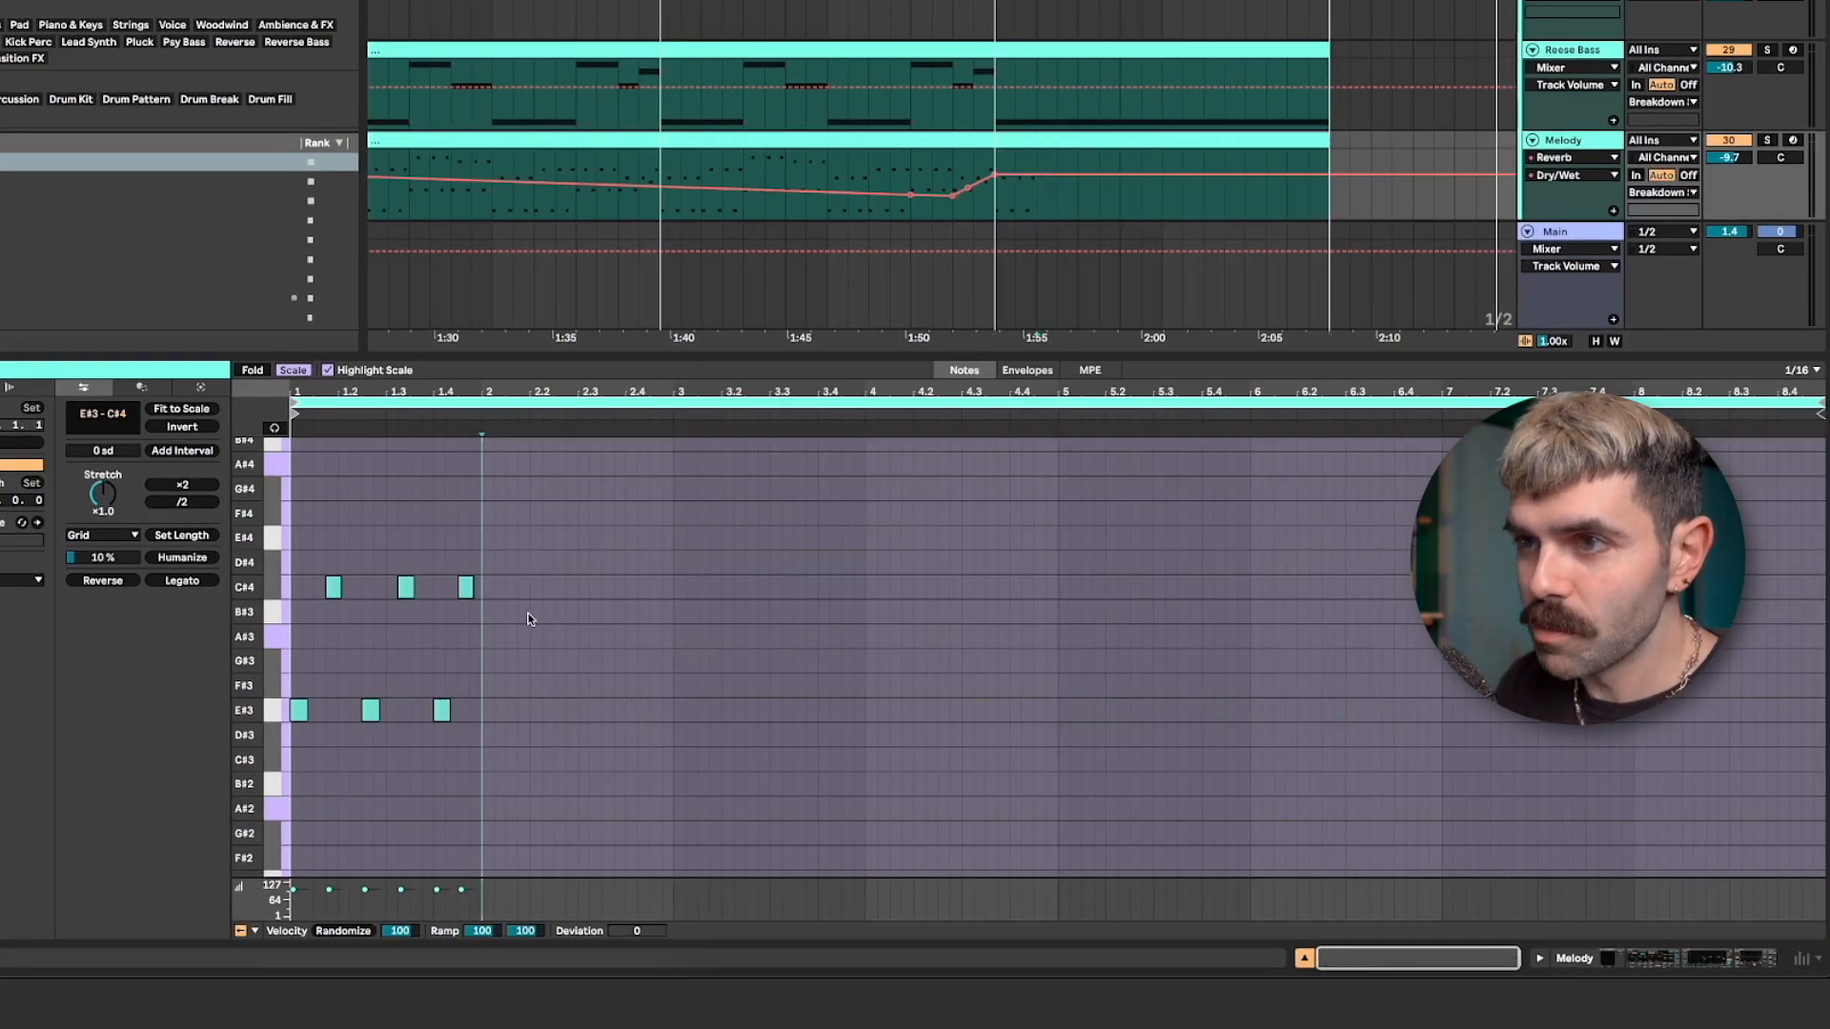
key(super+a)
key(super+d)
key(super+d)
key(super+d)
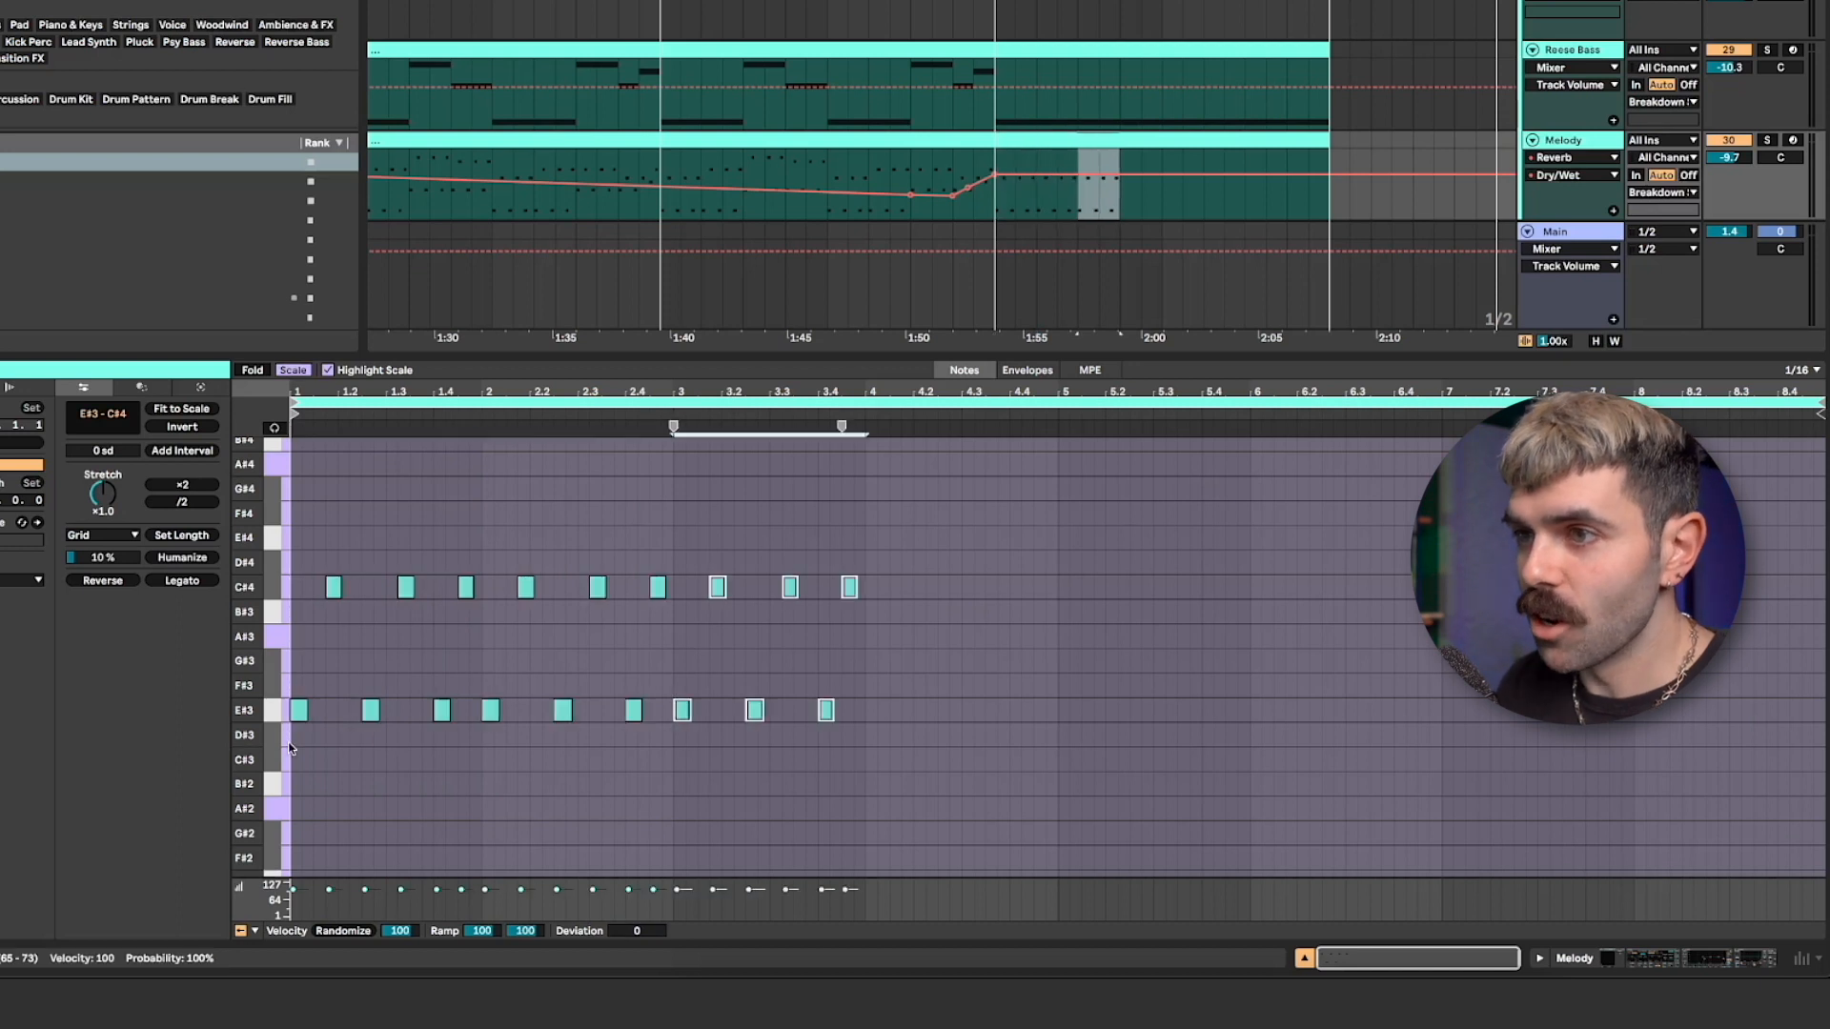
key(super+d)
key(super+d)
key(super+d)
key(super+d)
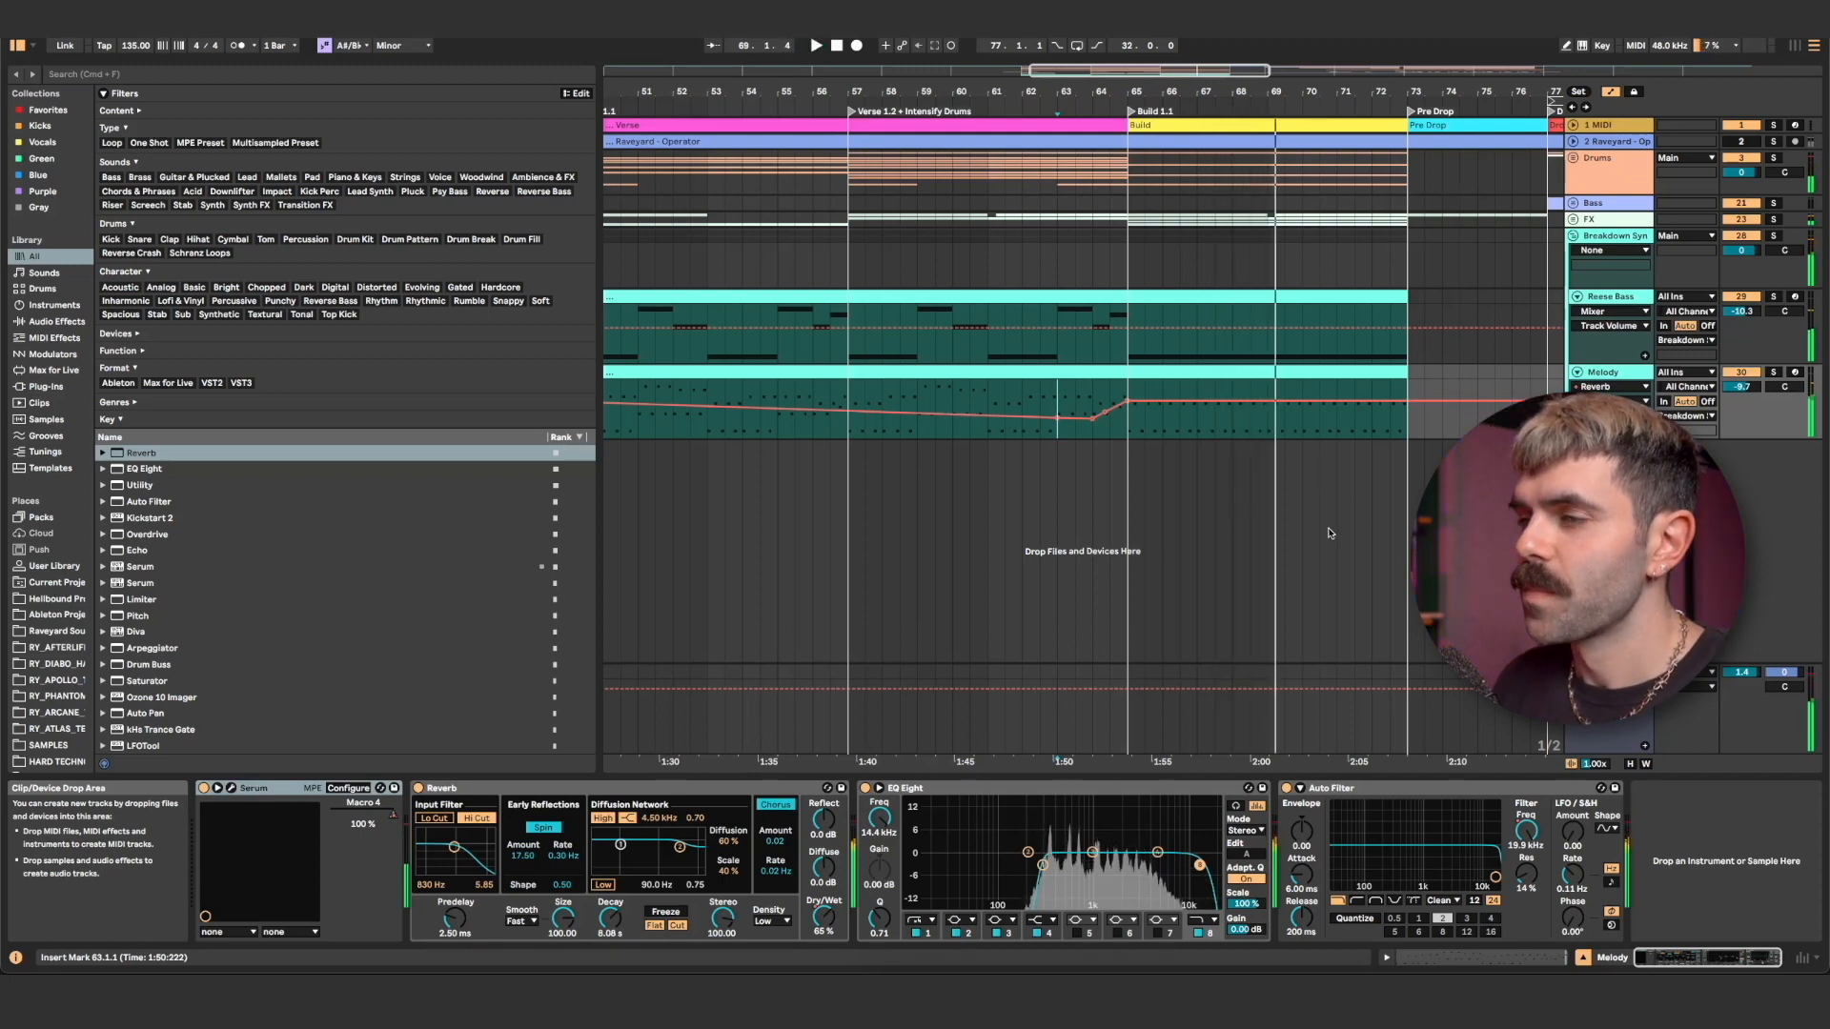
Automate the Melody's Auto Filter frequency to drop to 755 Hz at the start of Build, auditioning the transition along the way.
click(1531, 833)
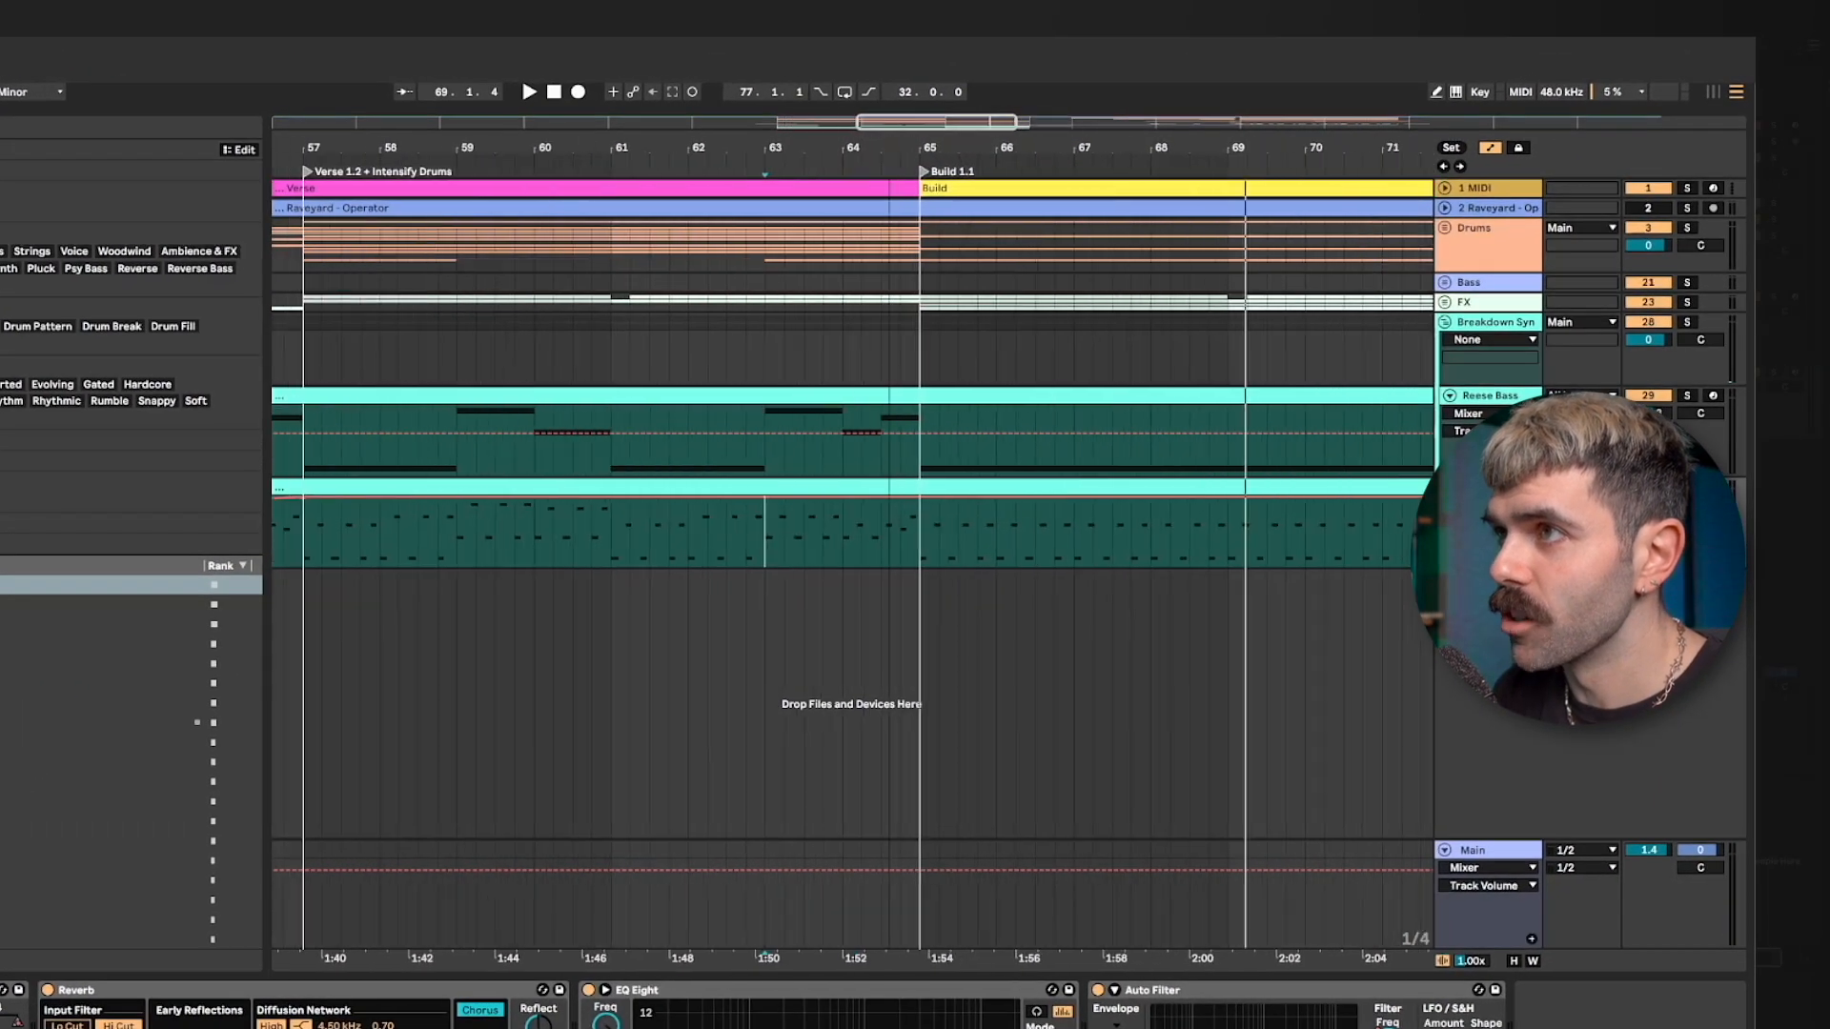
scroll(898, 480, up, 1)
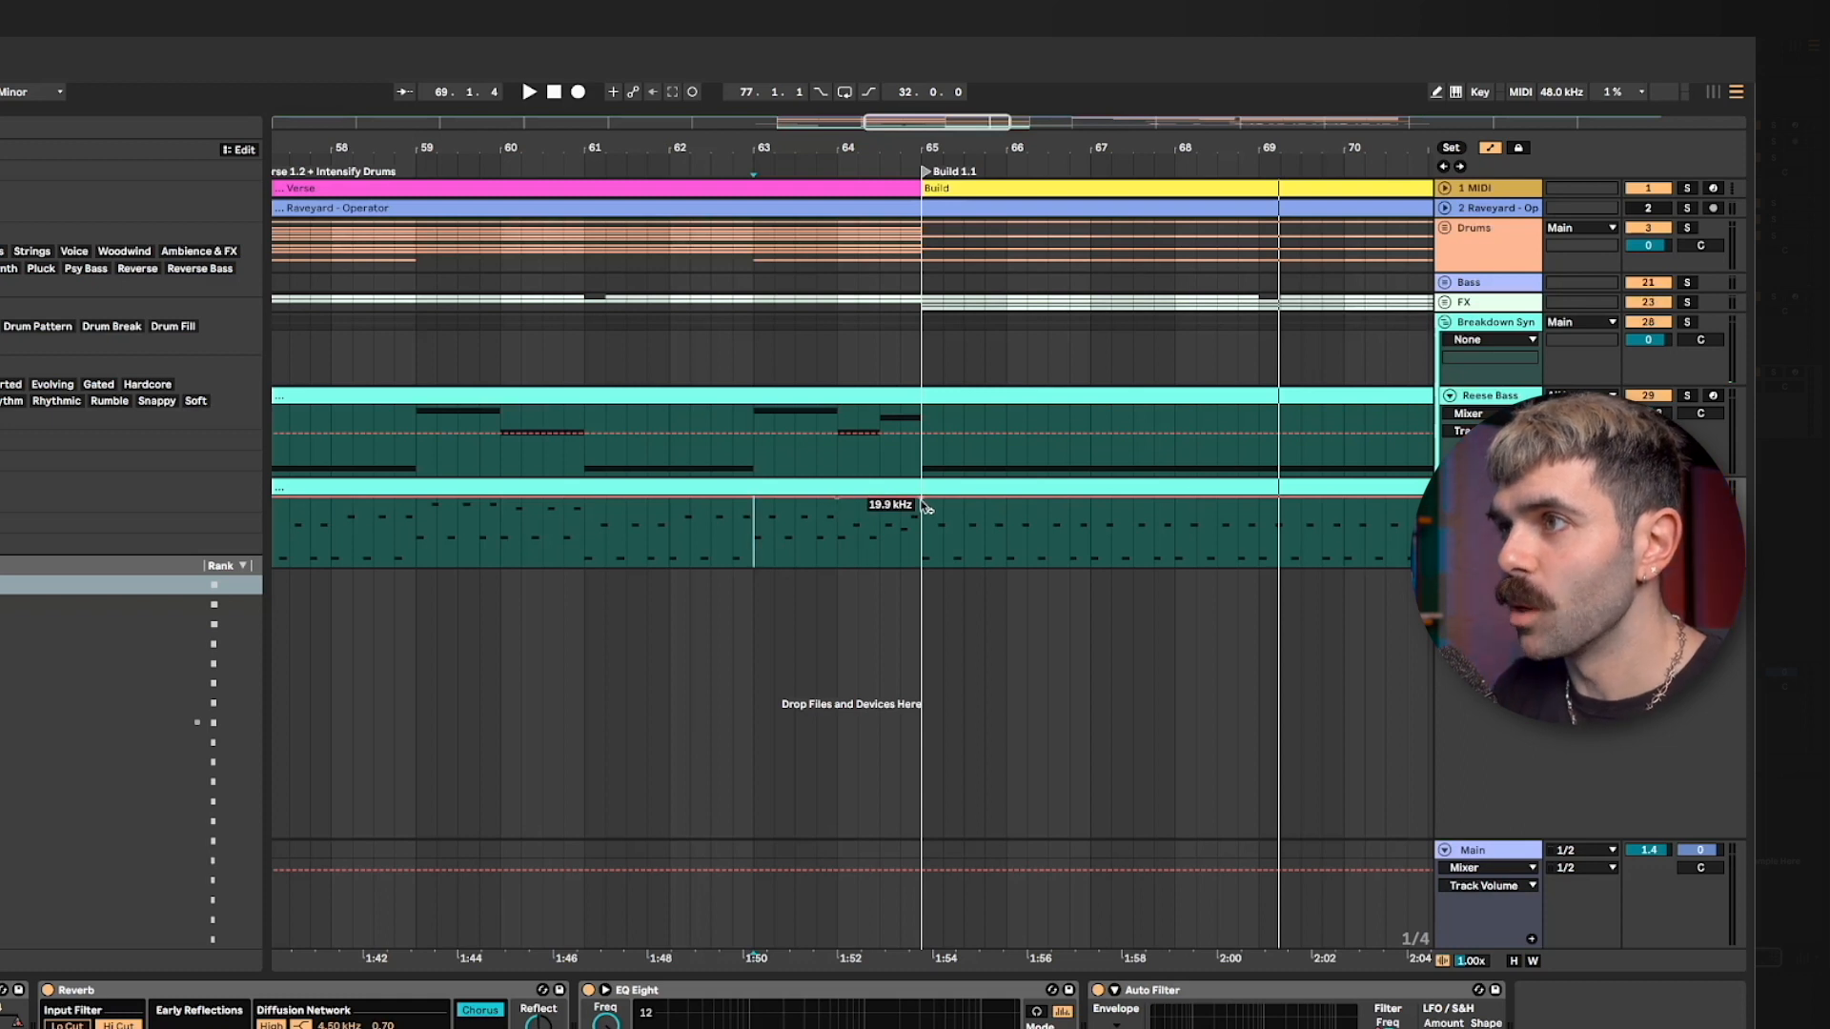
drag(921, 499, 921, 536)
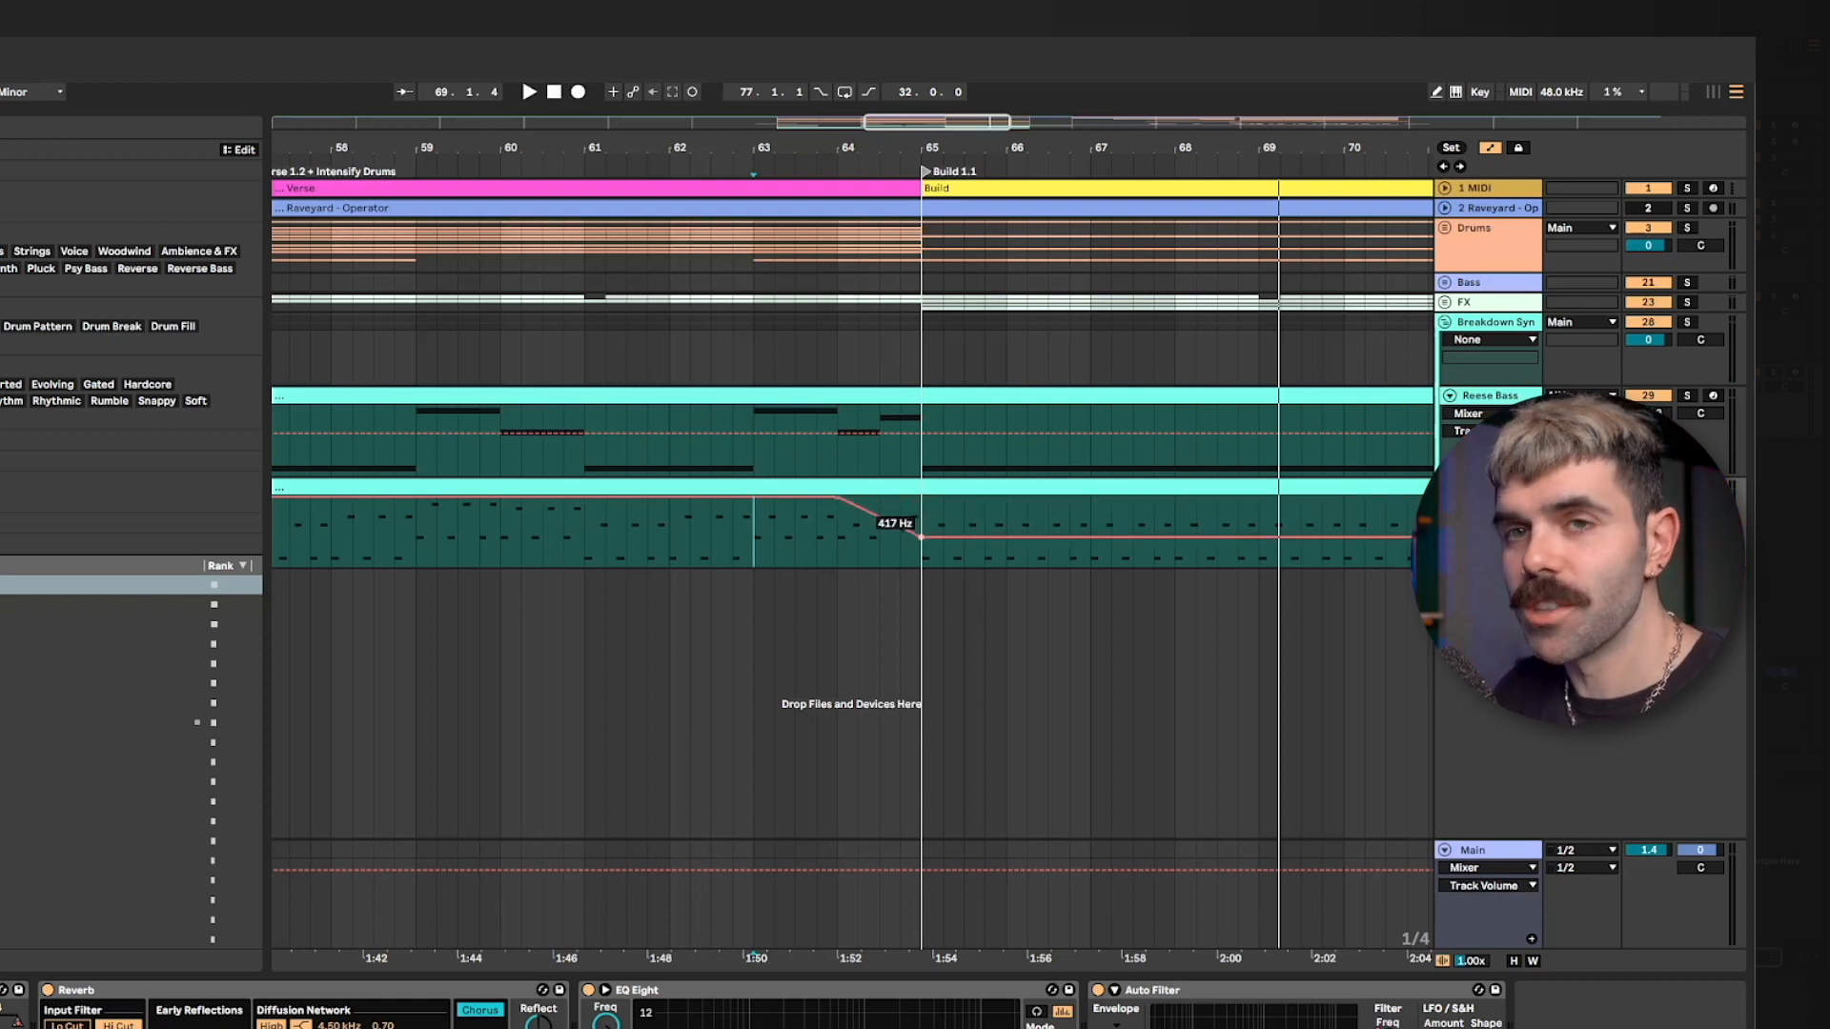
click(620, 551)
key(space)
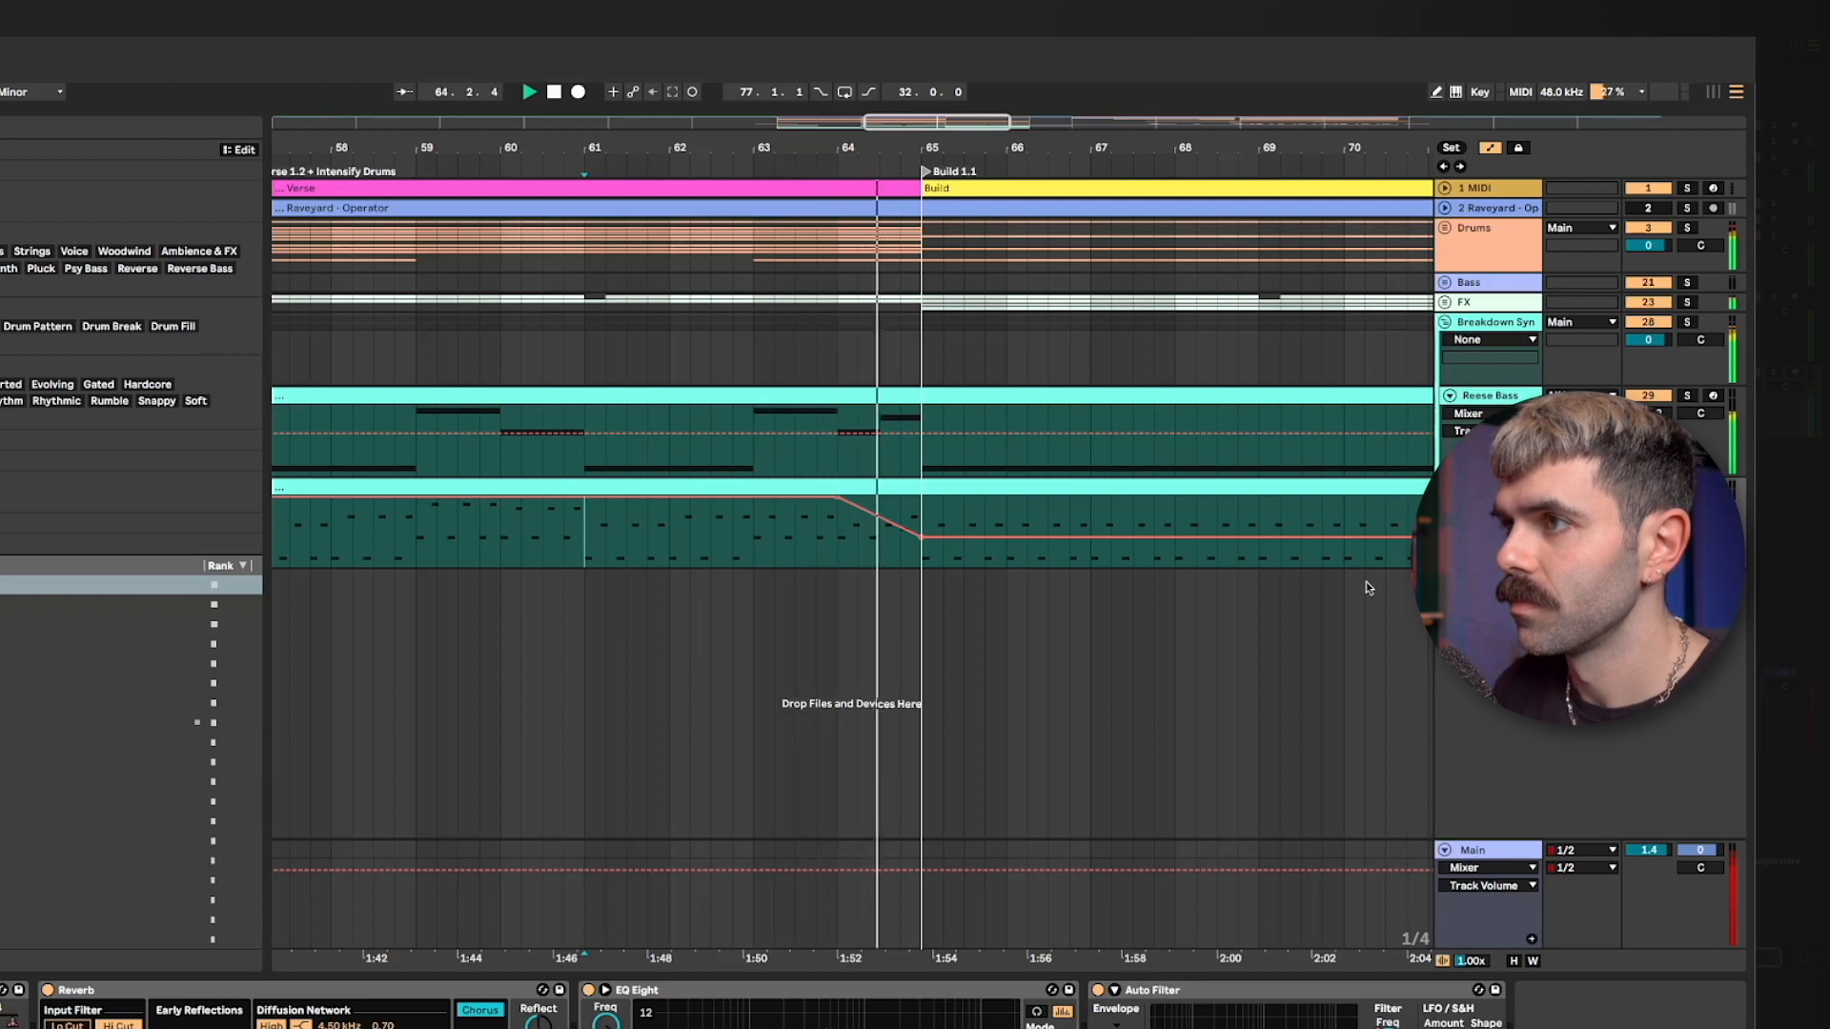
mouse_move(932, 543)
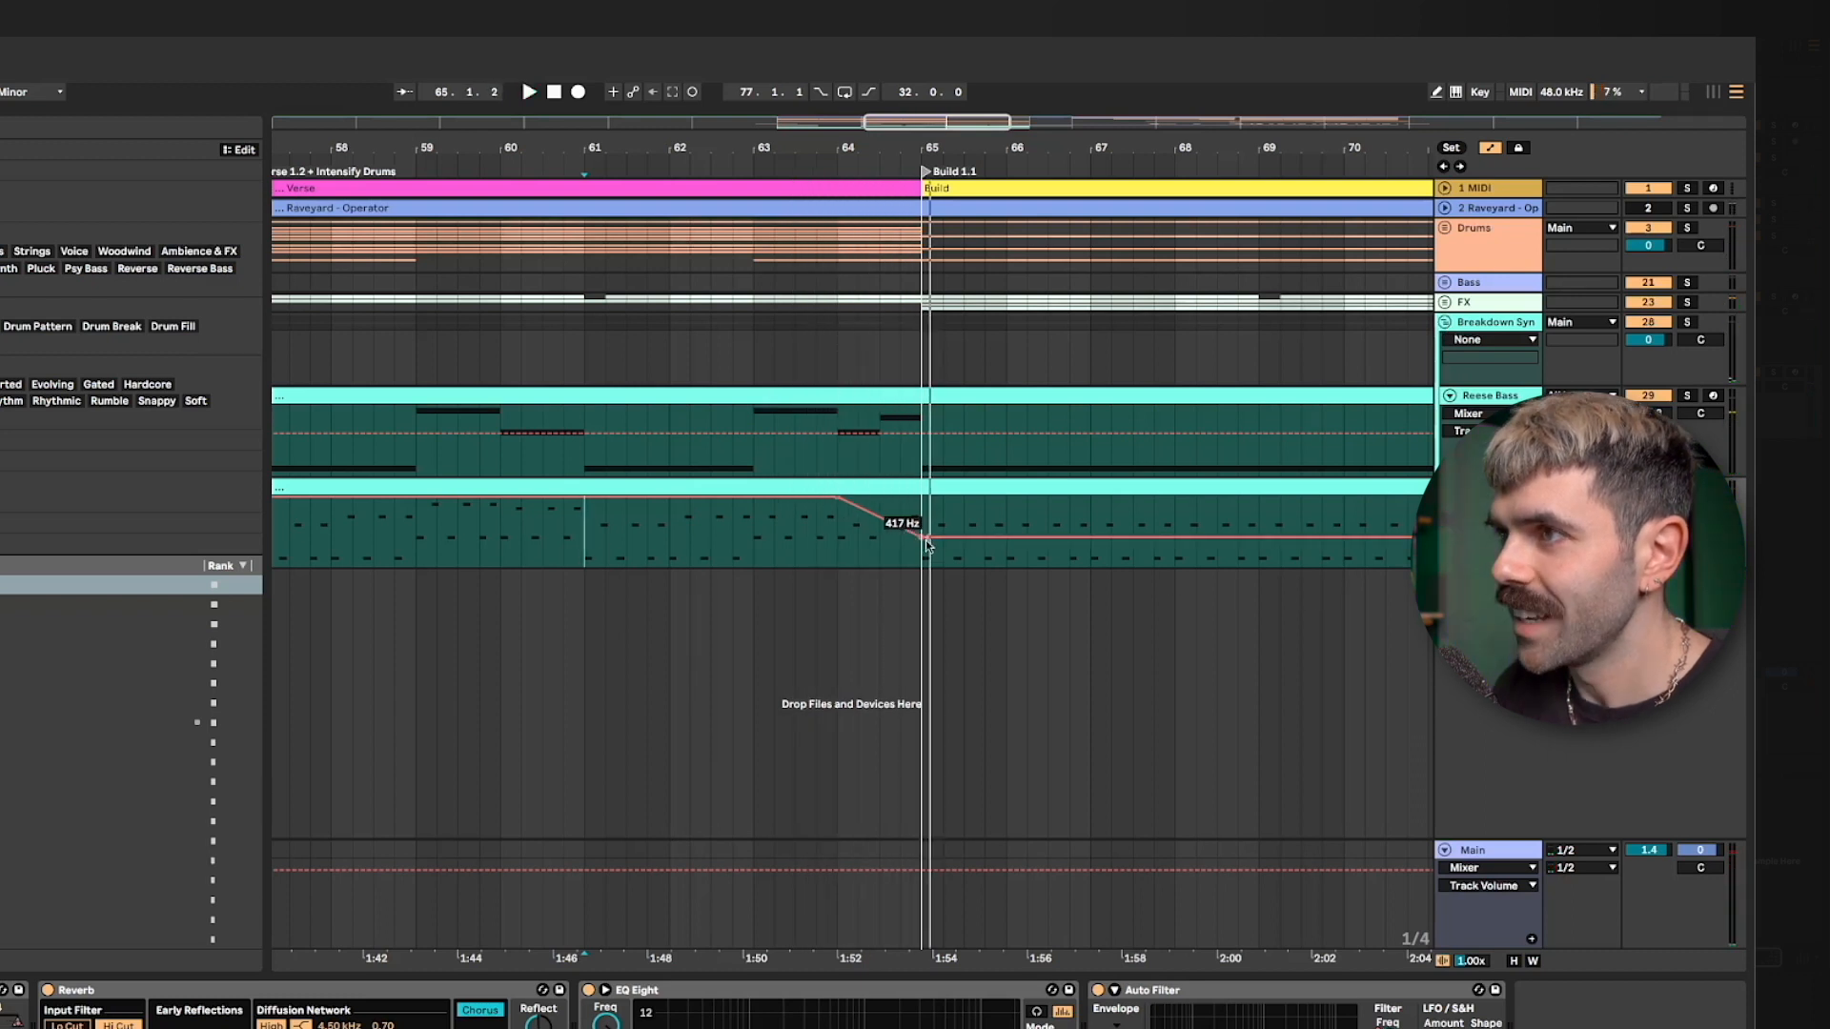
drag(923, 541, 924, 531)
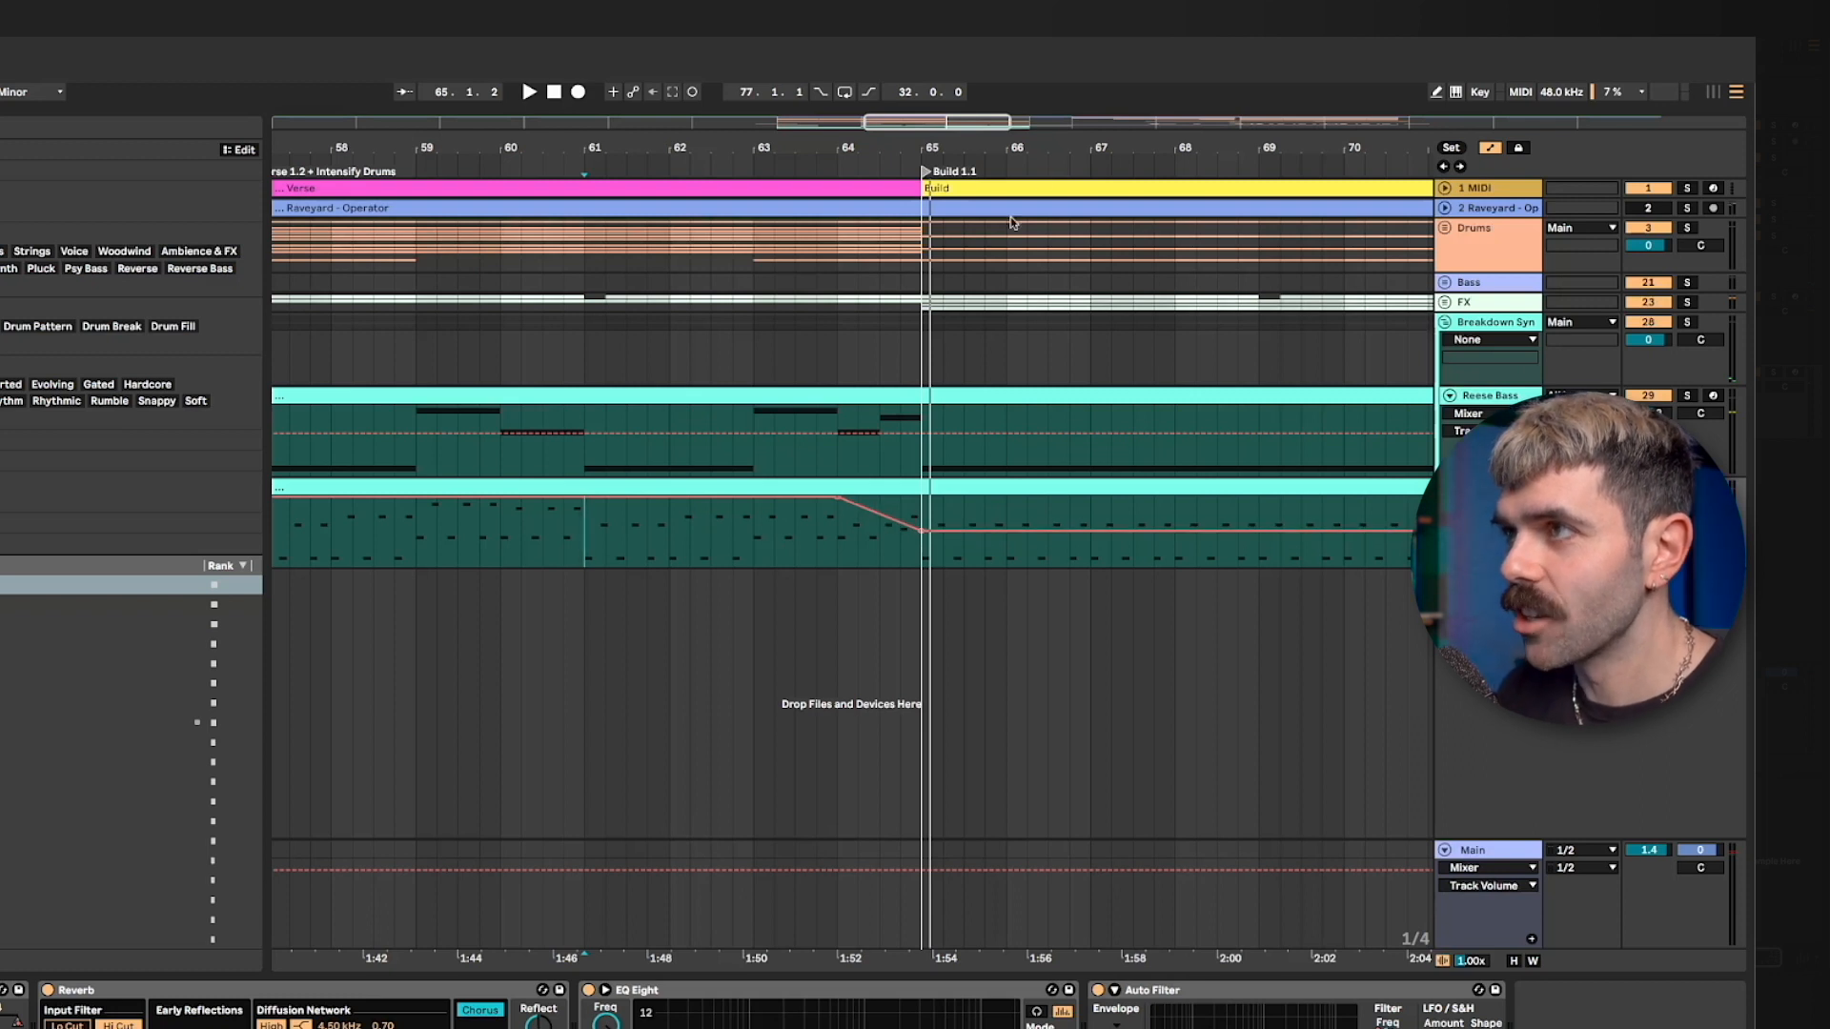
Raise the Melody's filter frequency automation to fully open at bar 73 and play back the Build sweep.
drag(1098, 137, 874, 101)
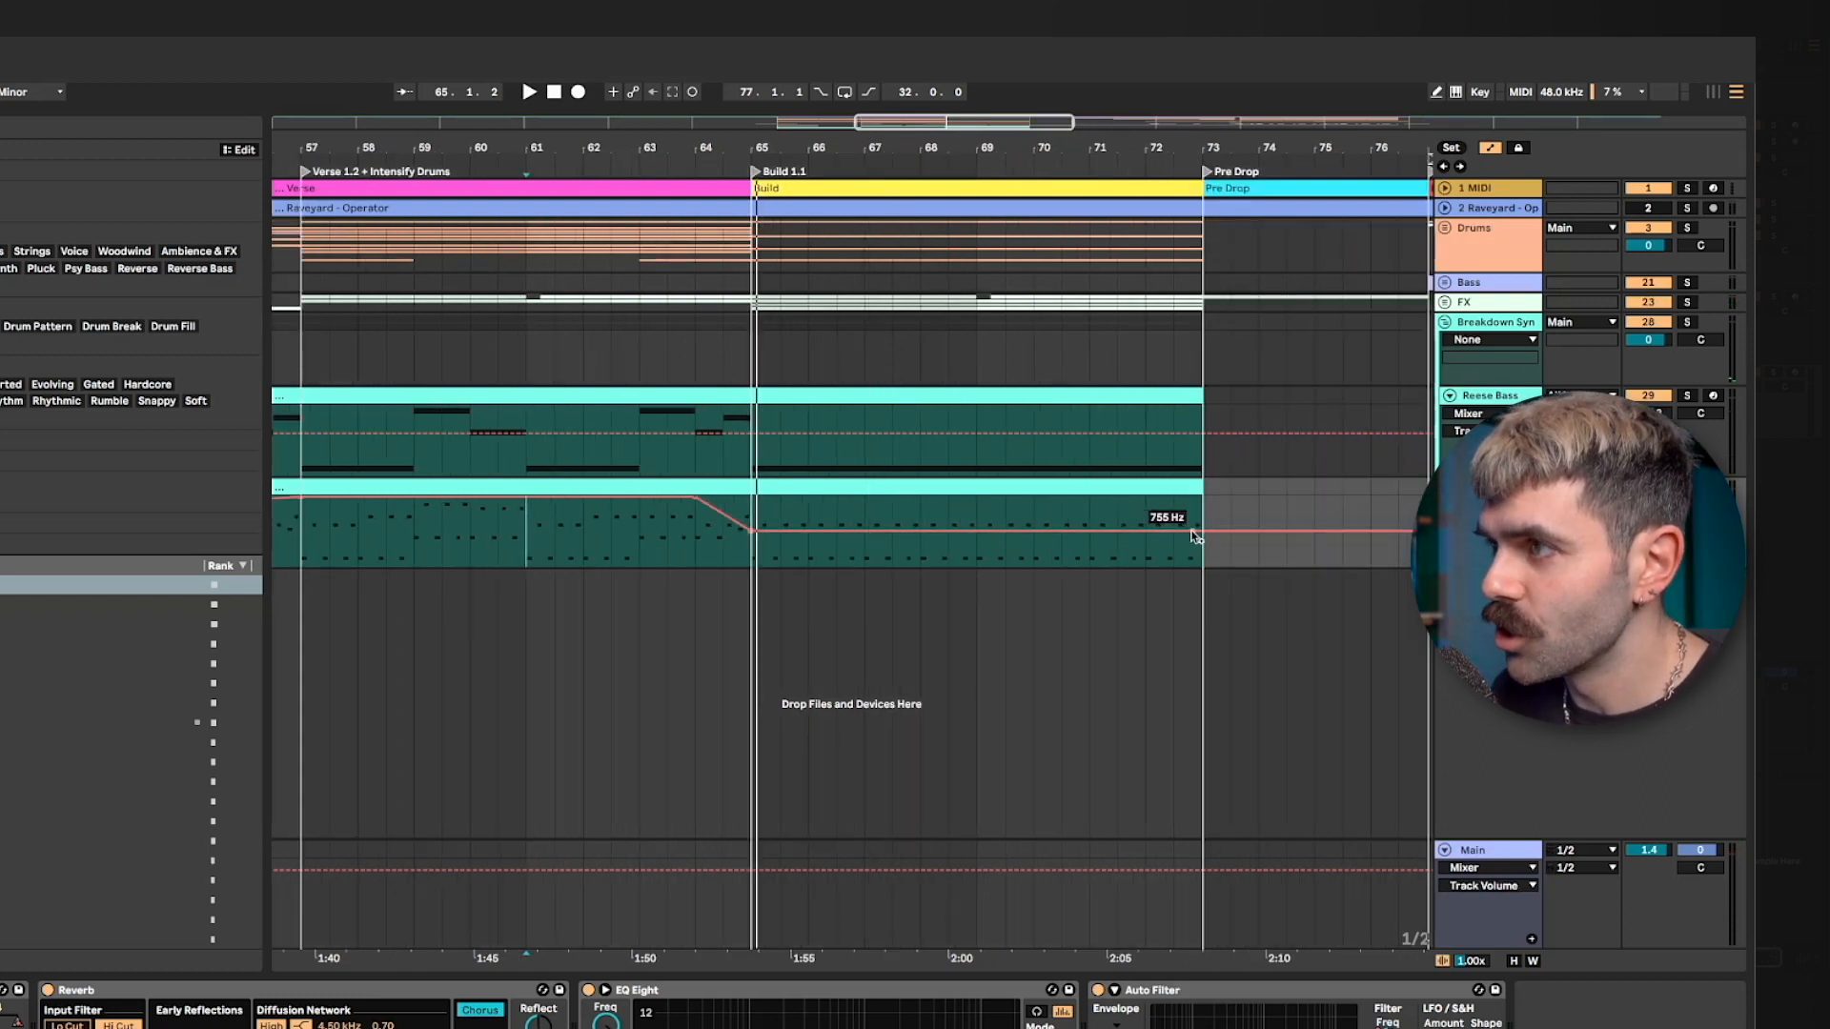
drag(1199, 530, 1201, 497)
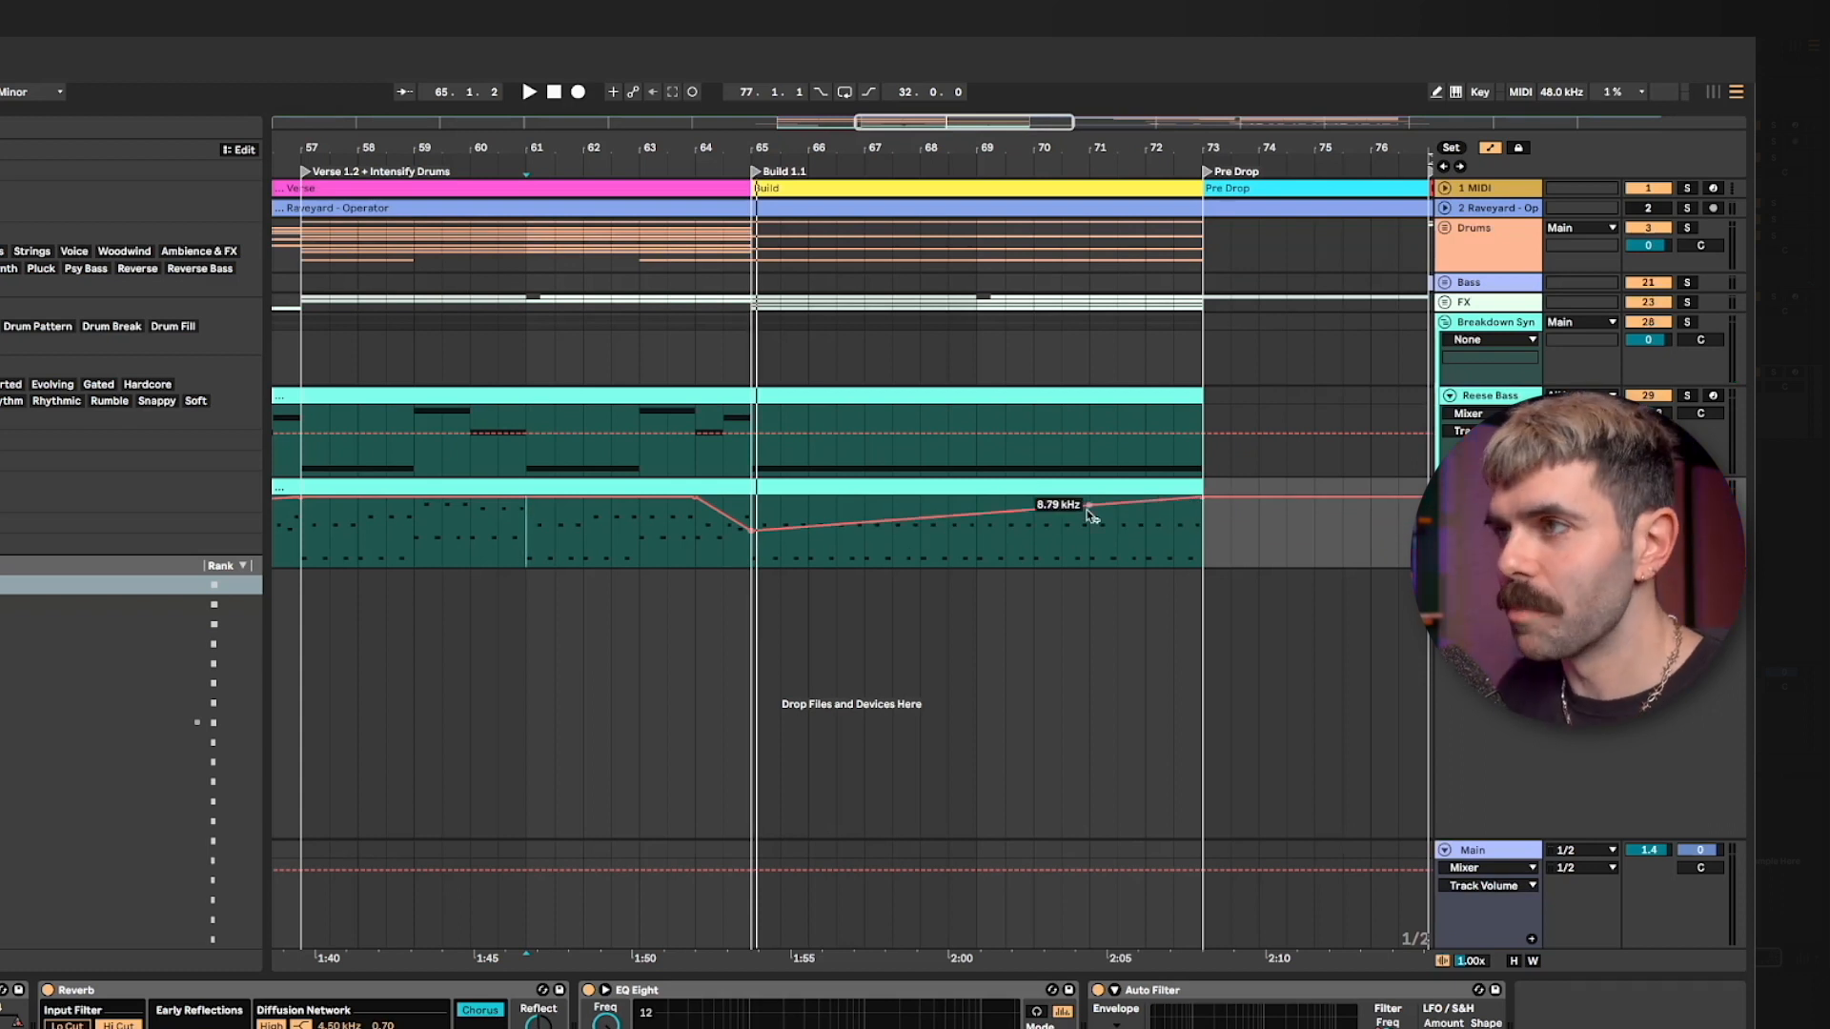
key(space)
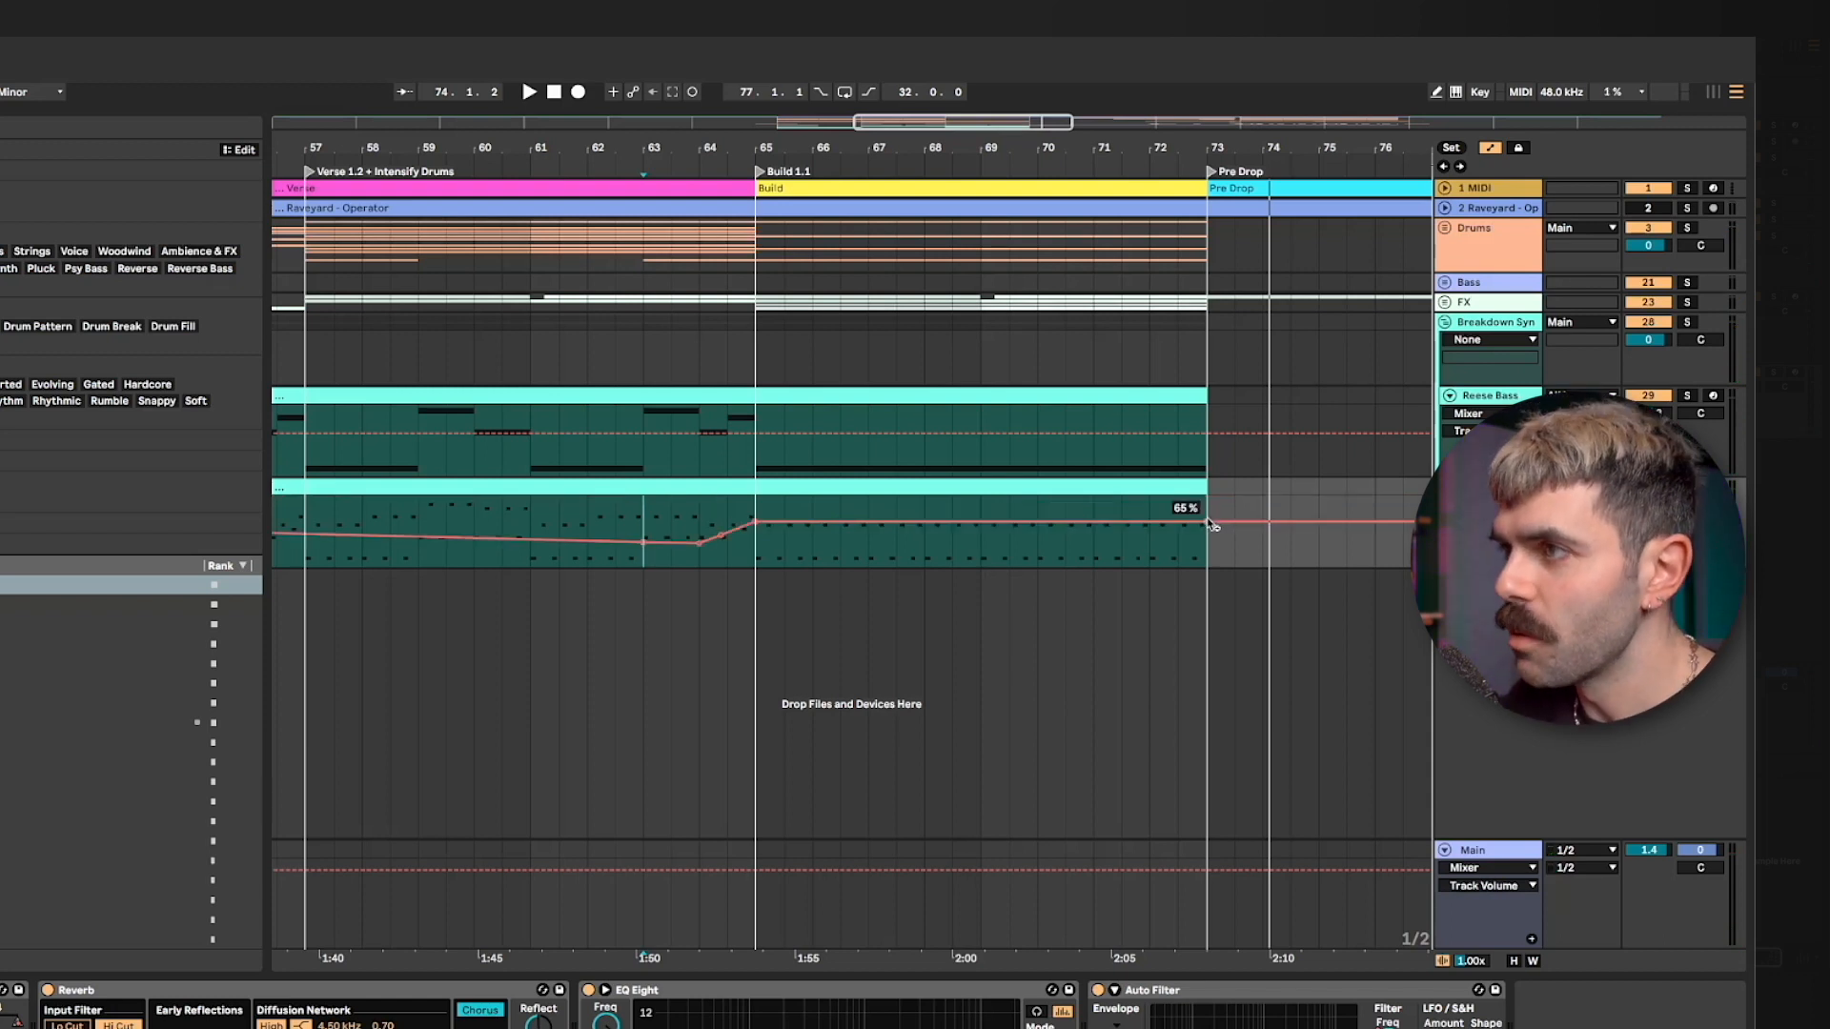
Automate the Melody's Reverb Dry/Wet down to 21% by bar 73, shaping the decline with intermediate points during playback.
drag(1206, 522, 1207, 547)
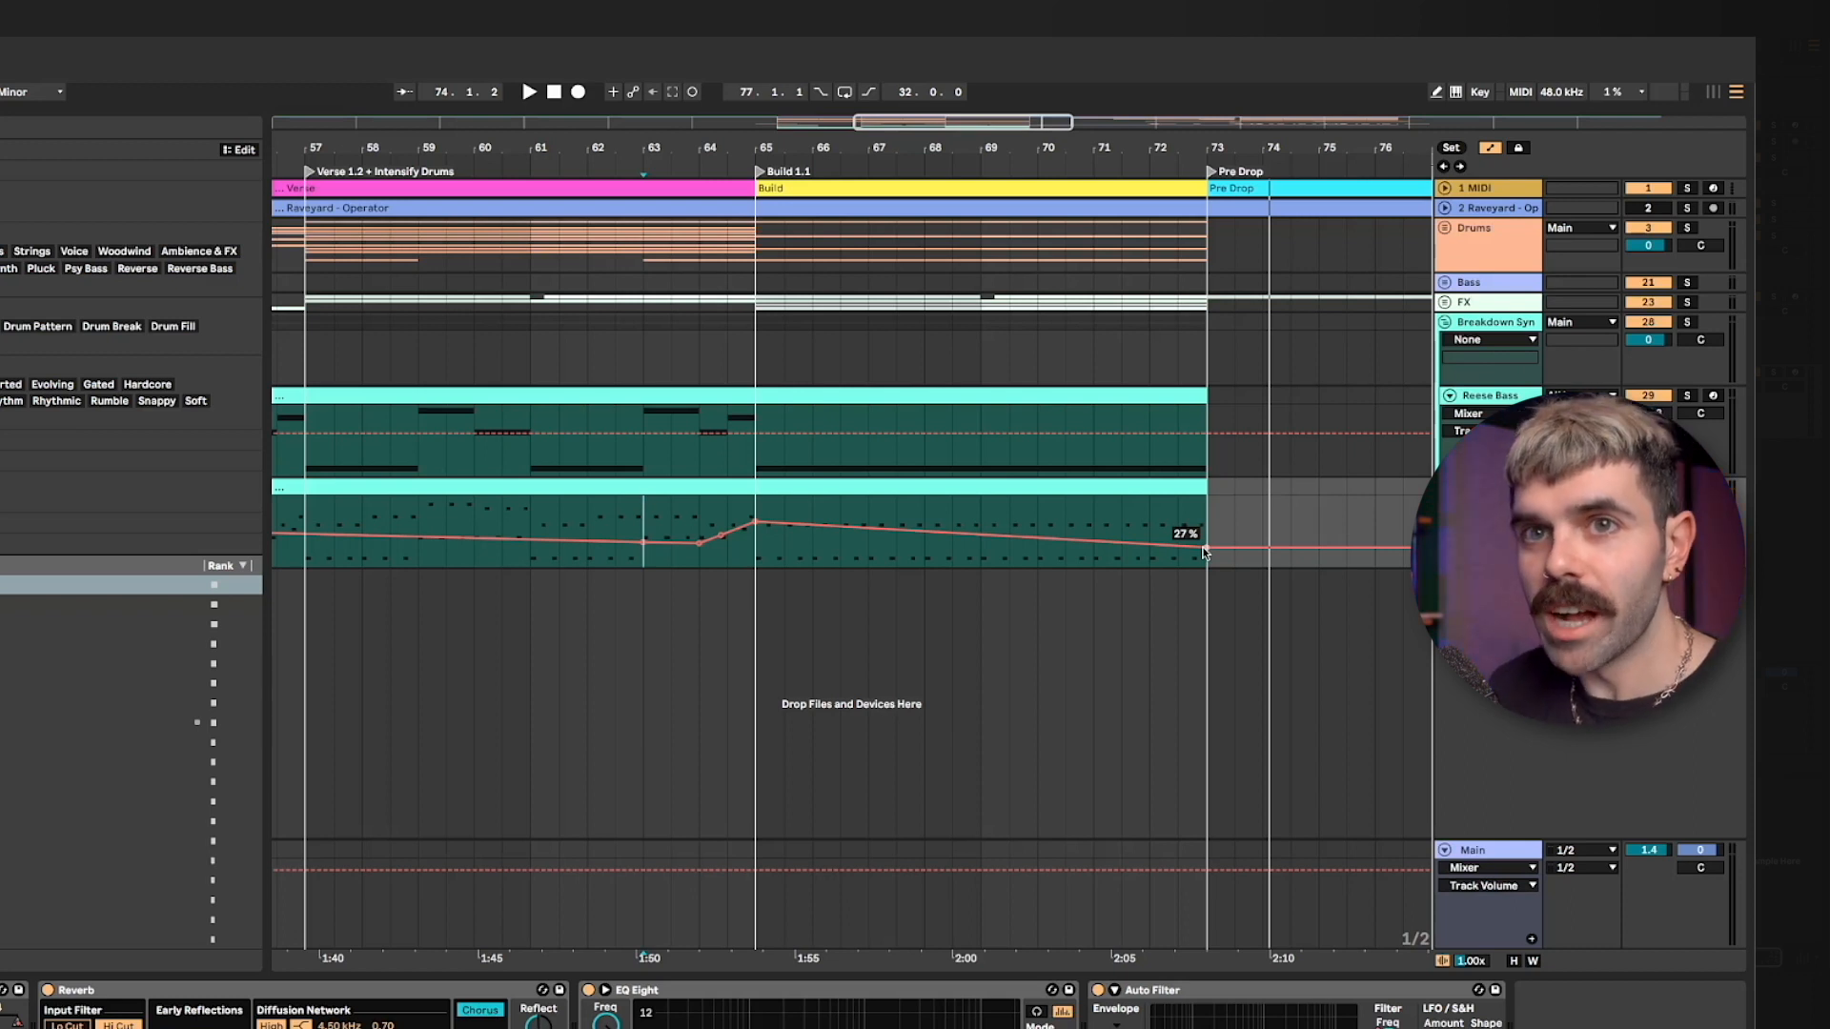
key(space)
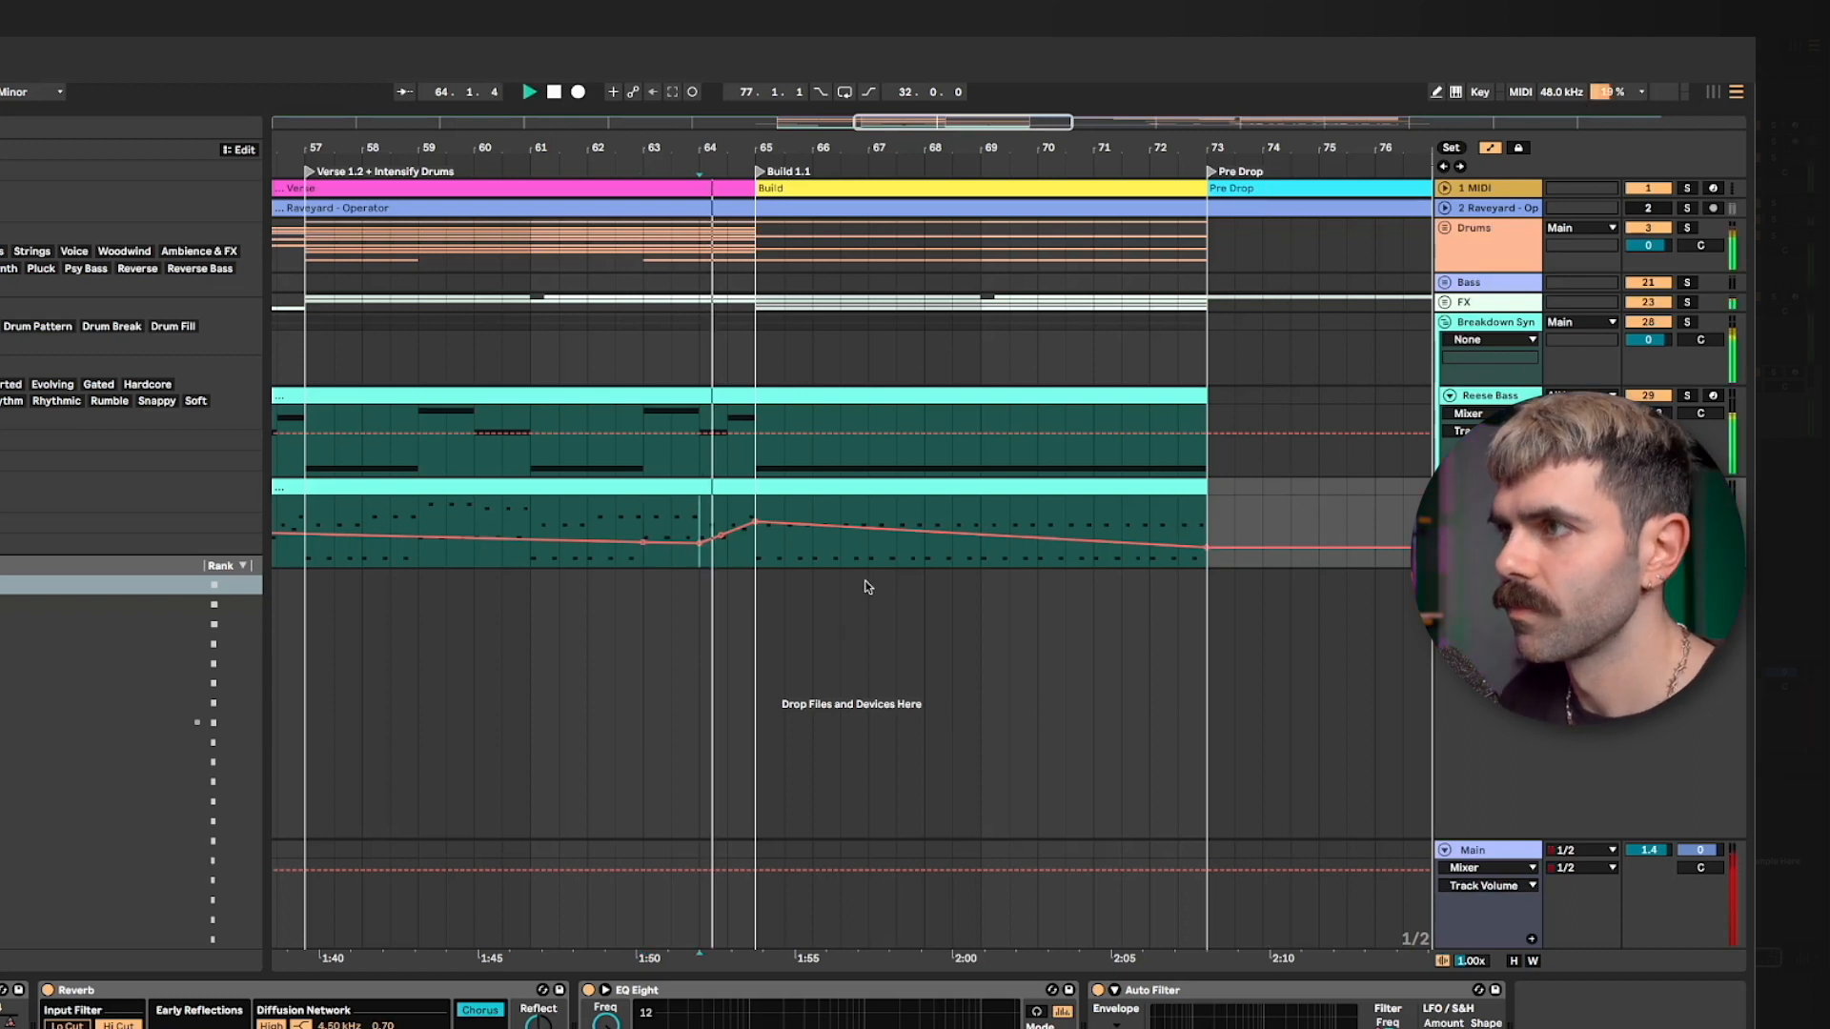
drag(1207, 548, 1206, 552)
drag(1081, 544, 994, 547)
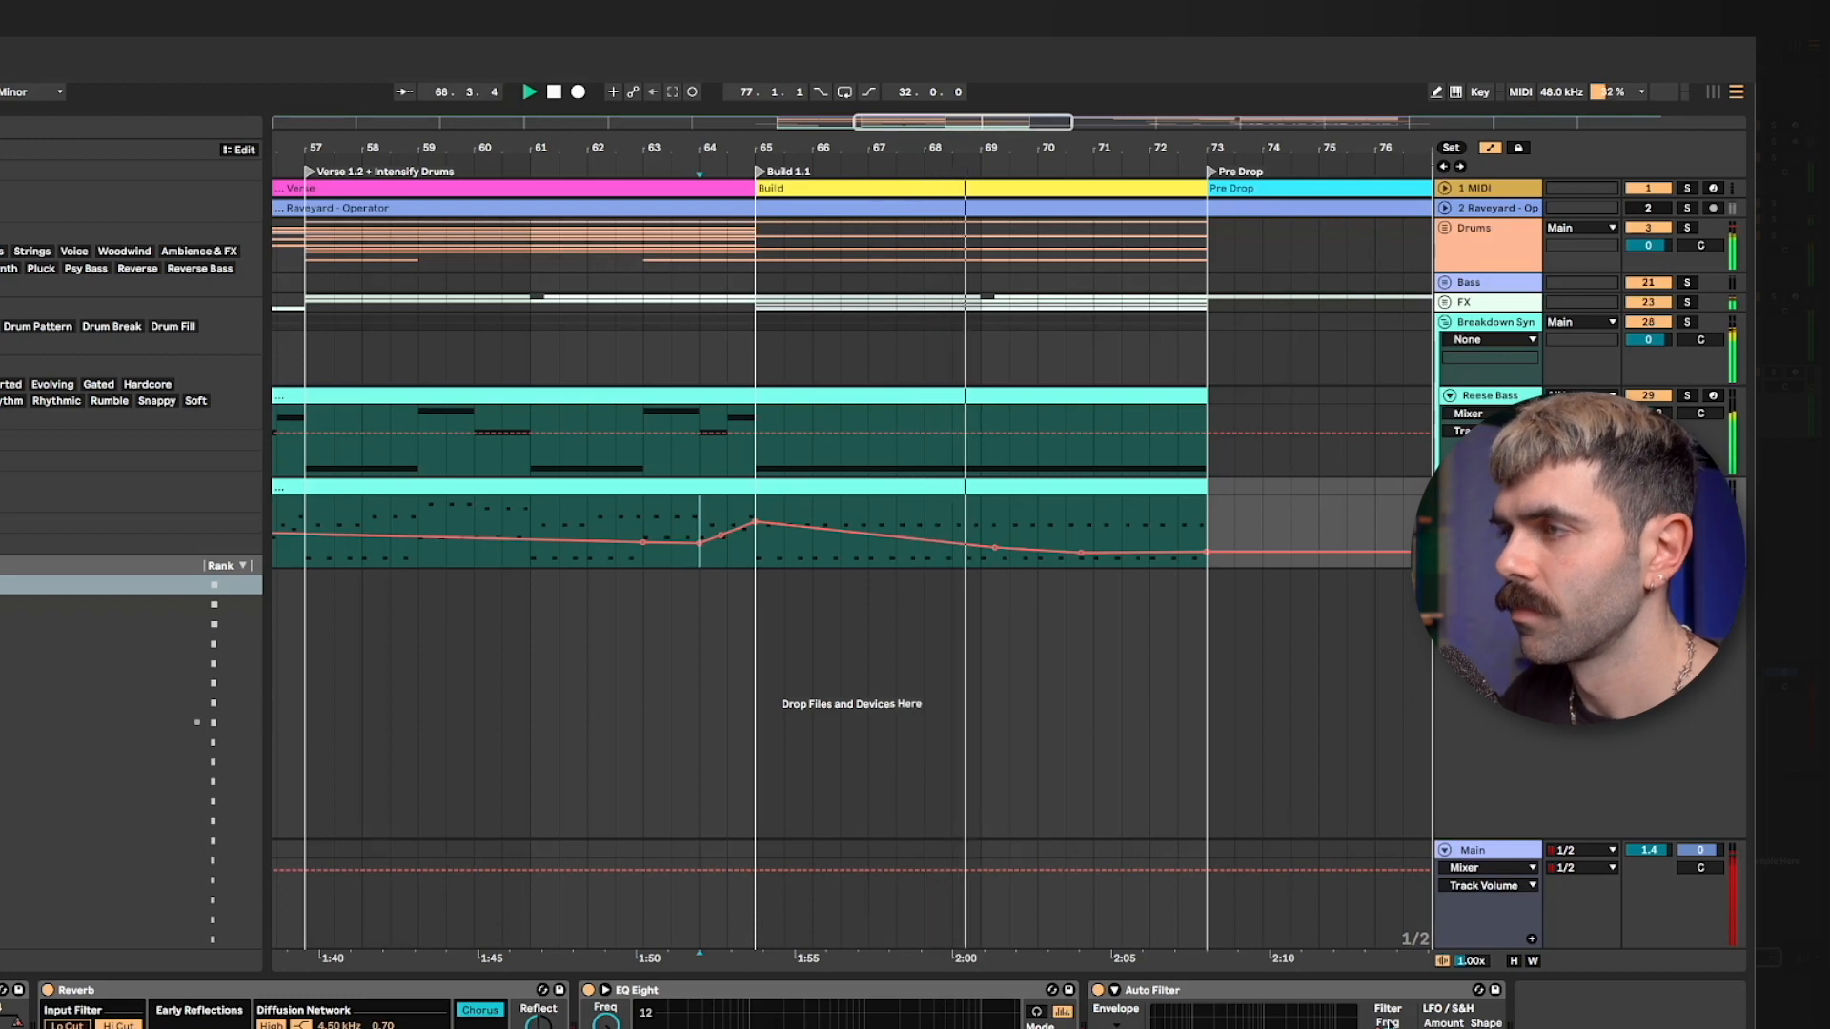
mouse_move(1204, 554)
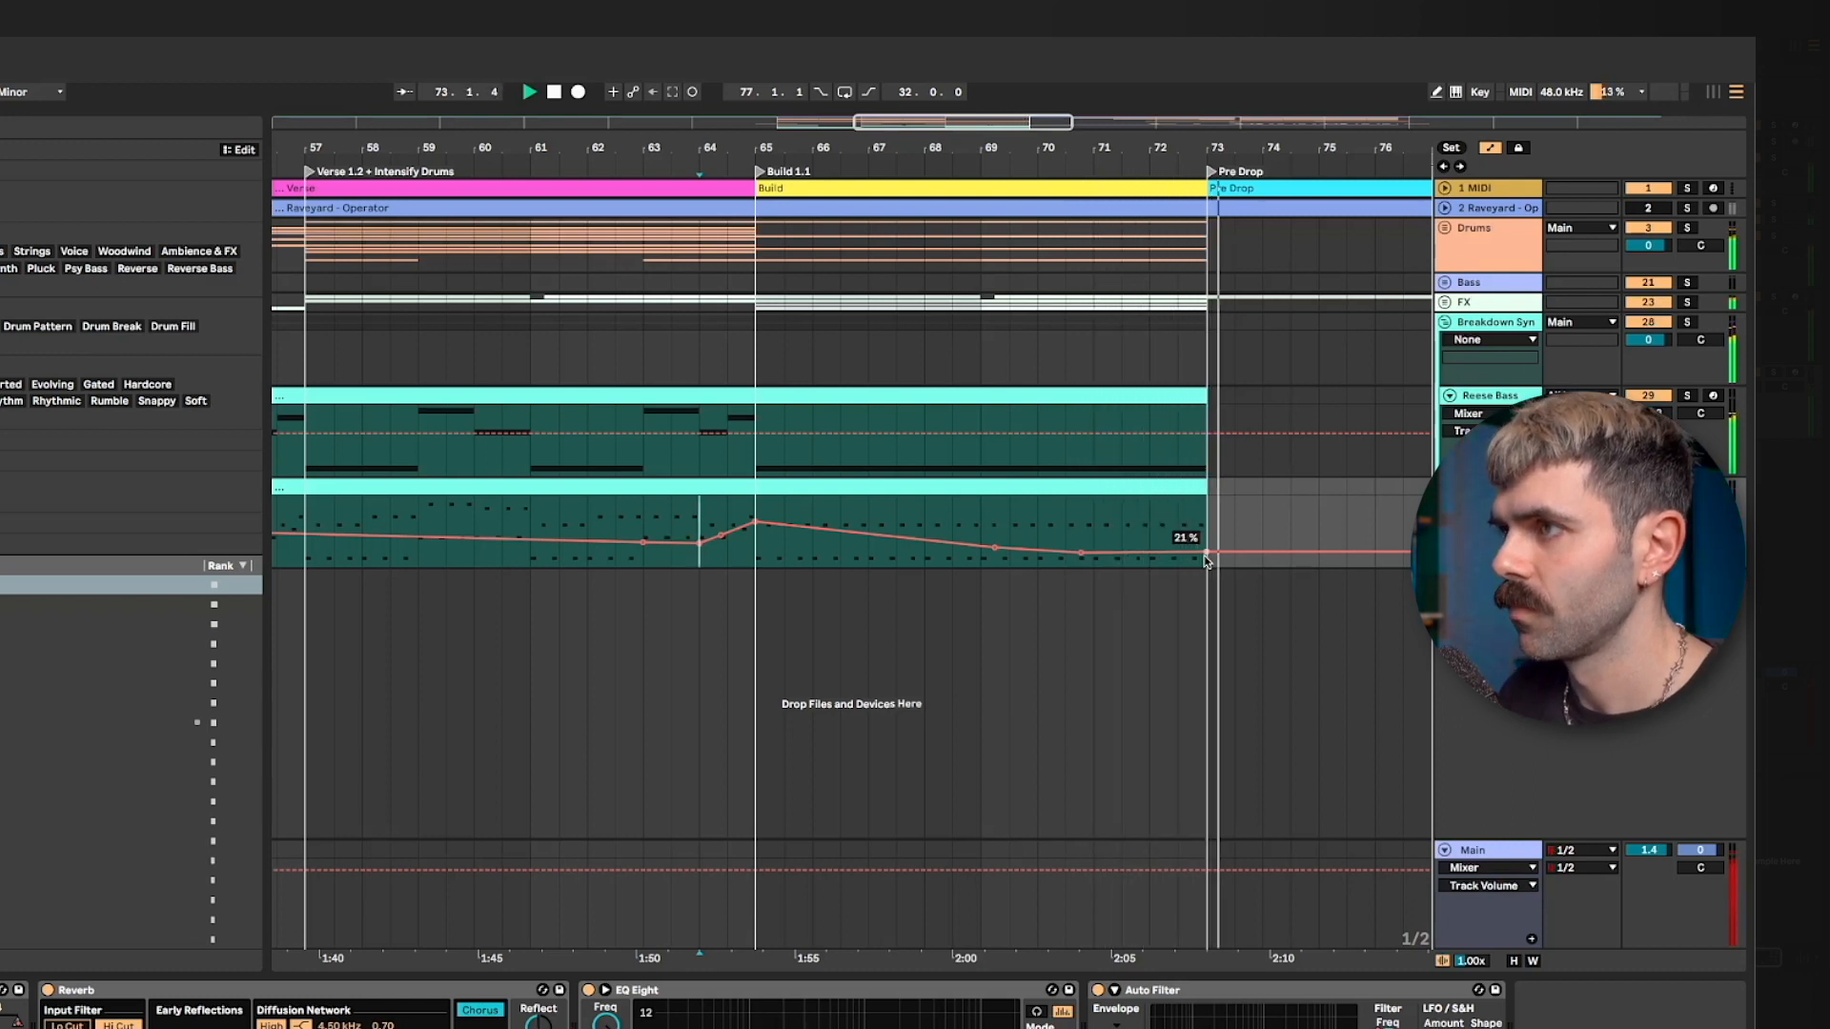
key(space)
drag(756, 515, 977, 500)
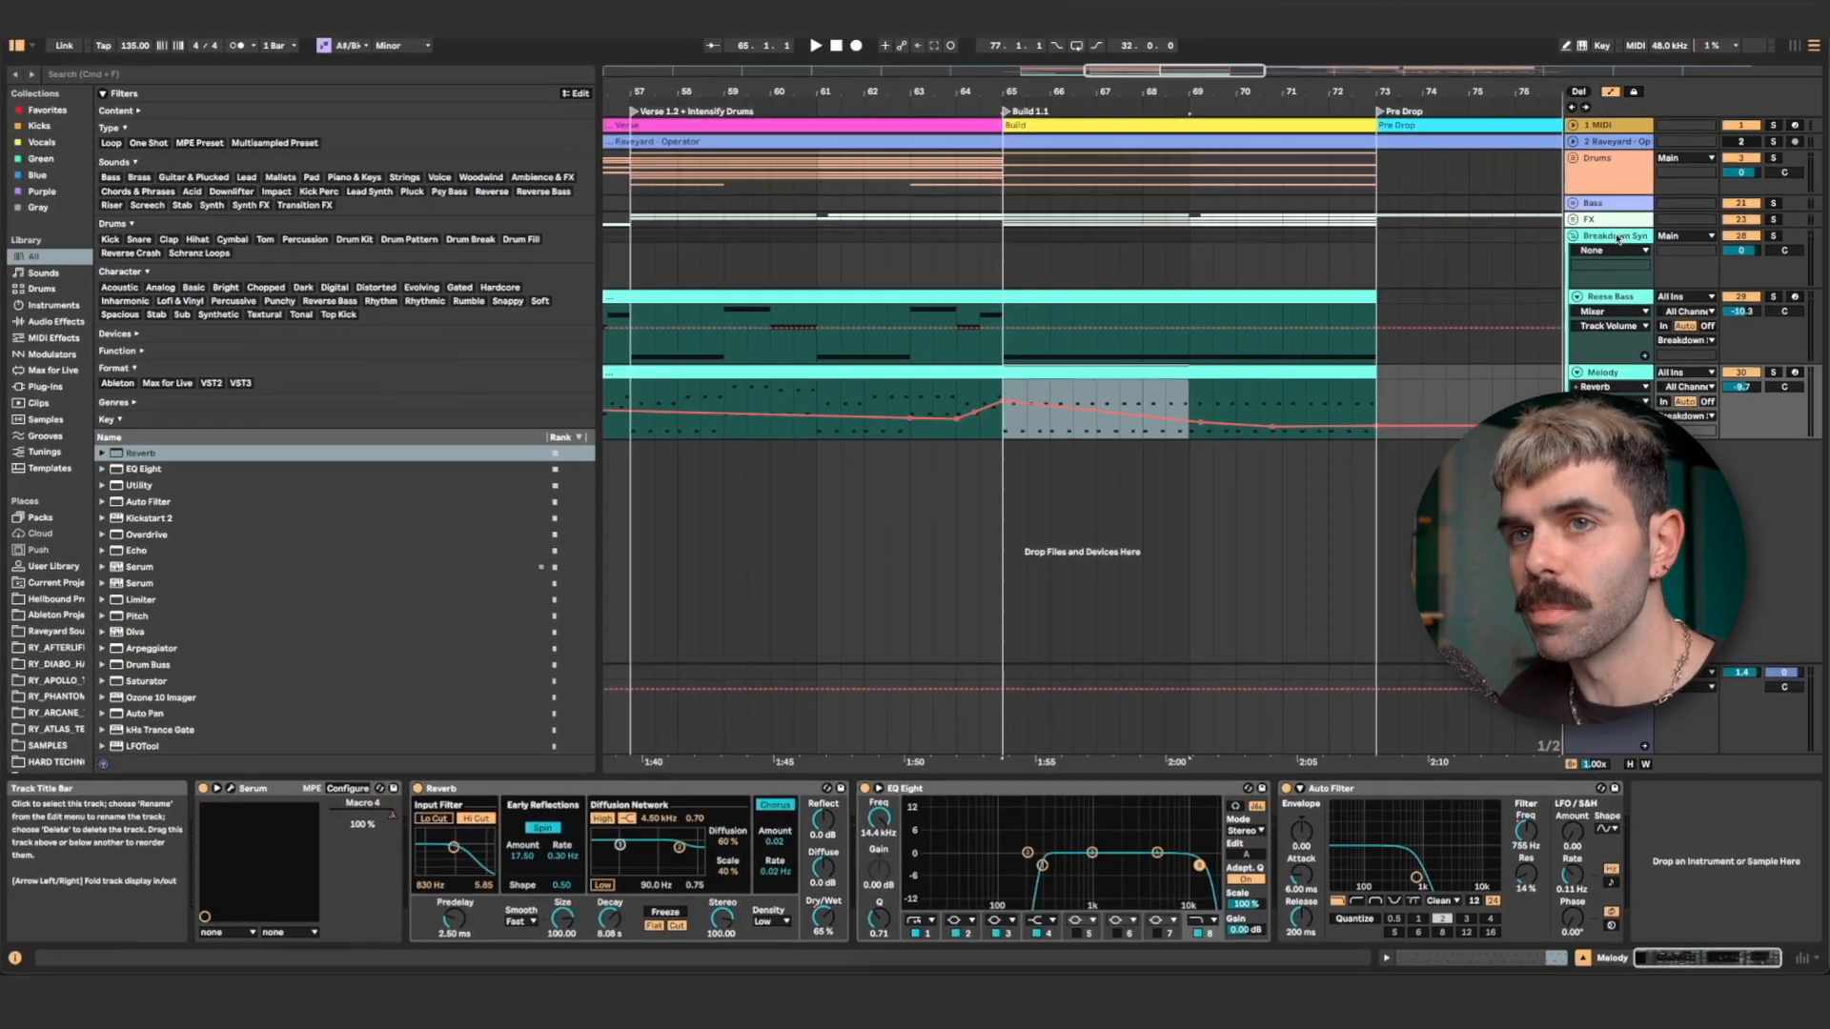
Add a Reverb followed by an Auto Filter to the Breakdown Synth group track.
click(1475, 324)
key(super+f)
text(reverb)
key(Down)
key(Return)
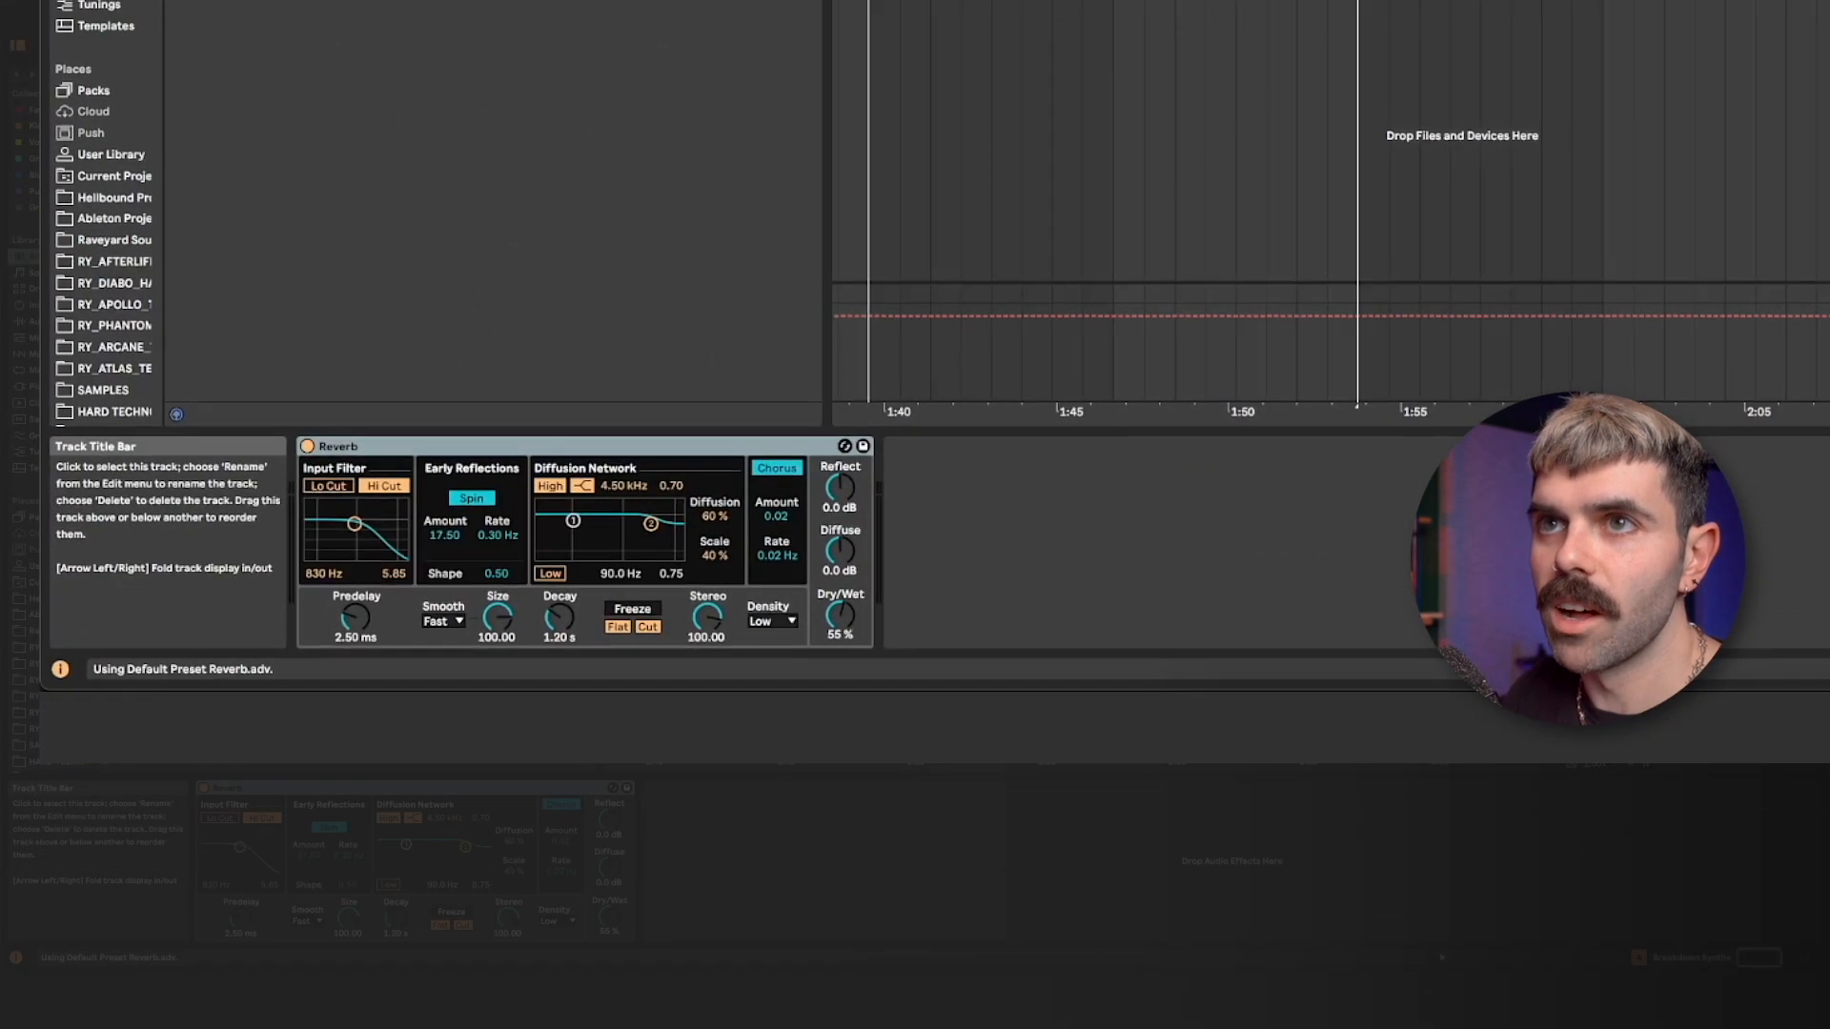
text(auto filter)
key(Return)
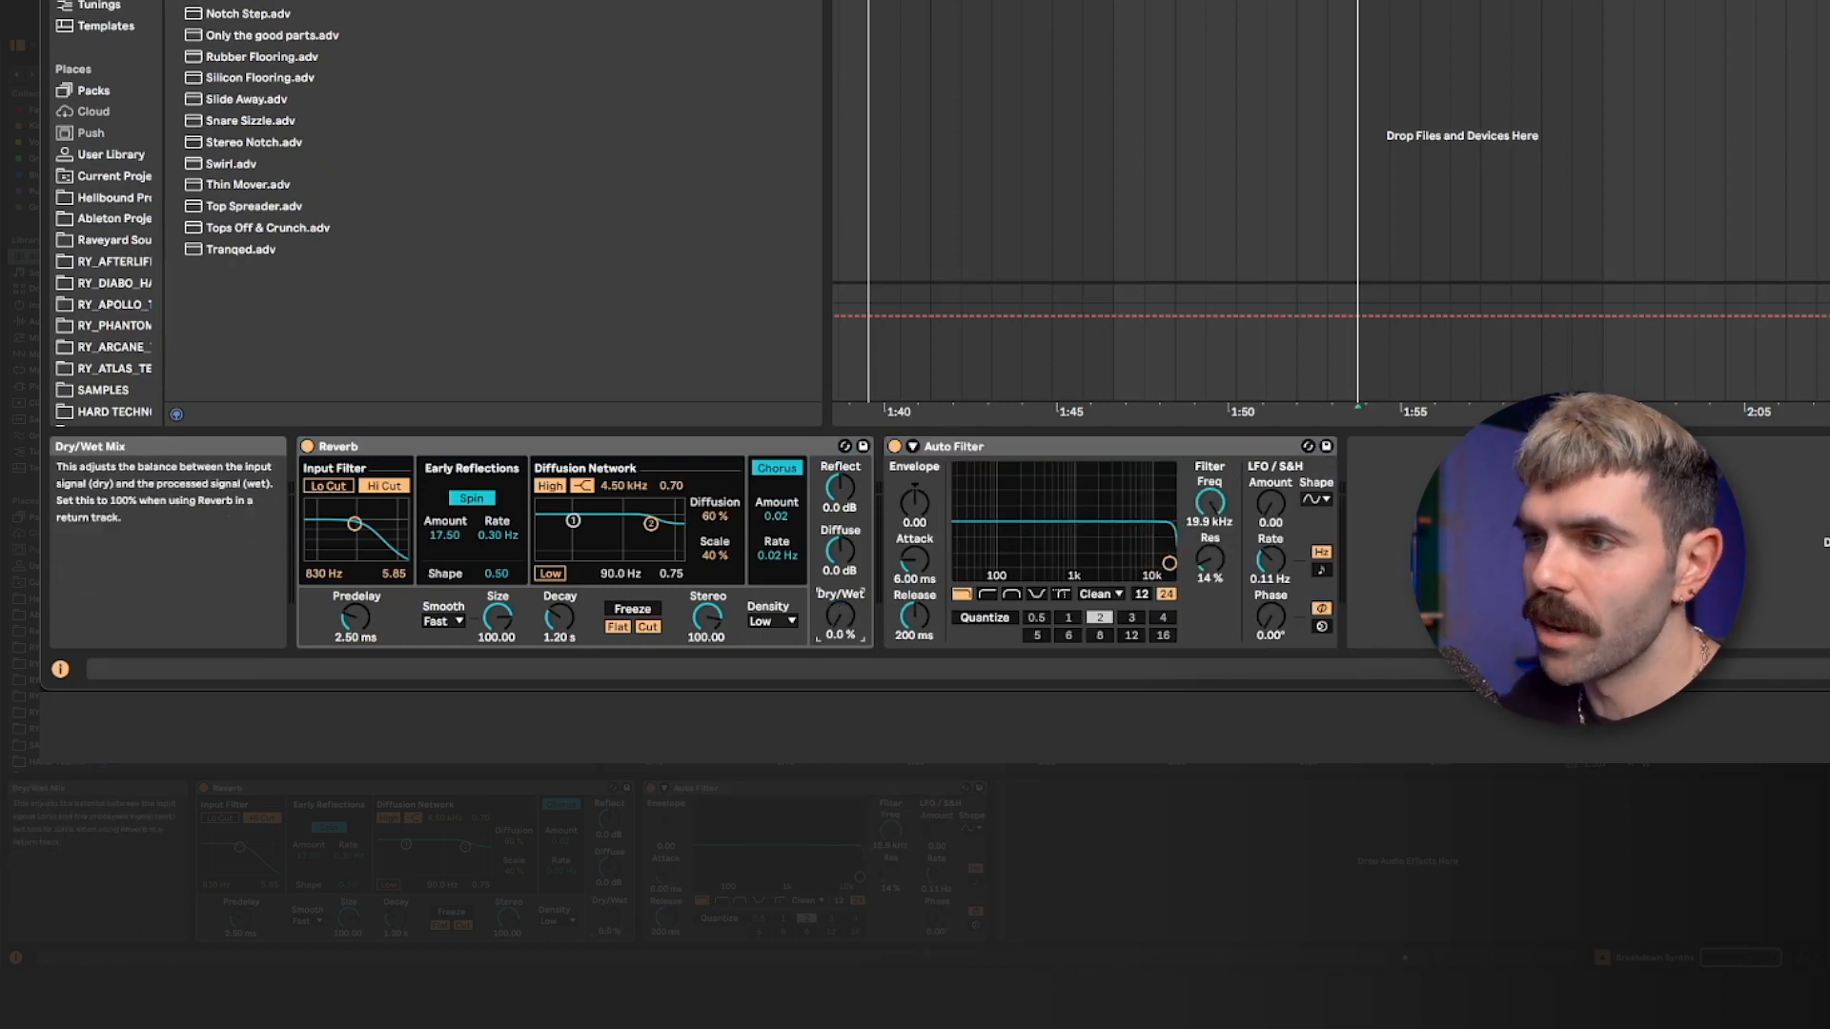
Set the group Reverb's Dry/Wet to 0% and automate it to curve up from bar 65 to 100% at bar 73.
drag(843, 618, 843, 696)
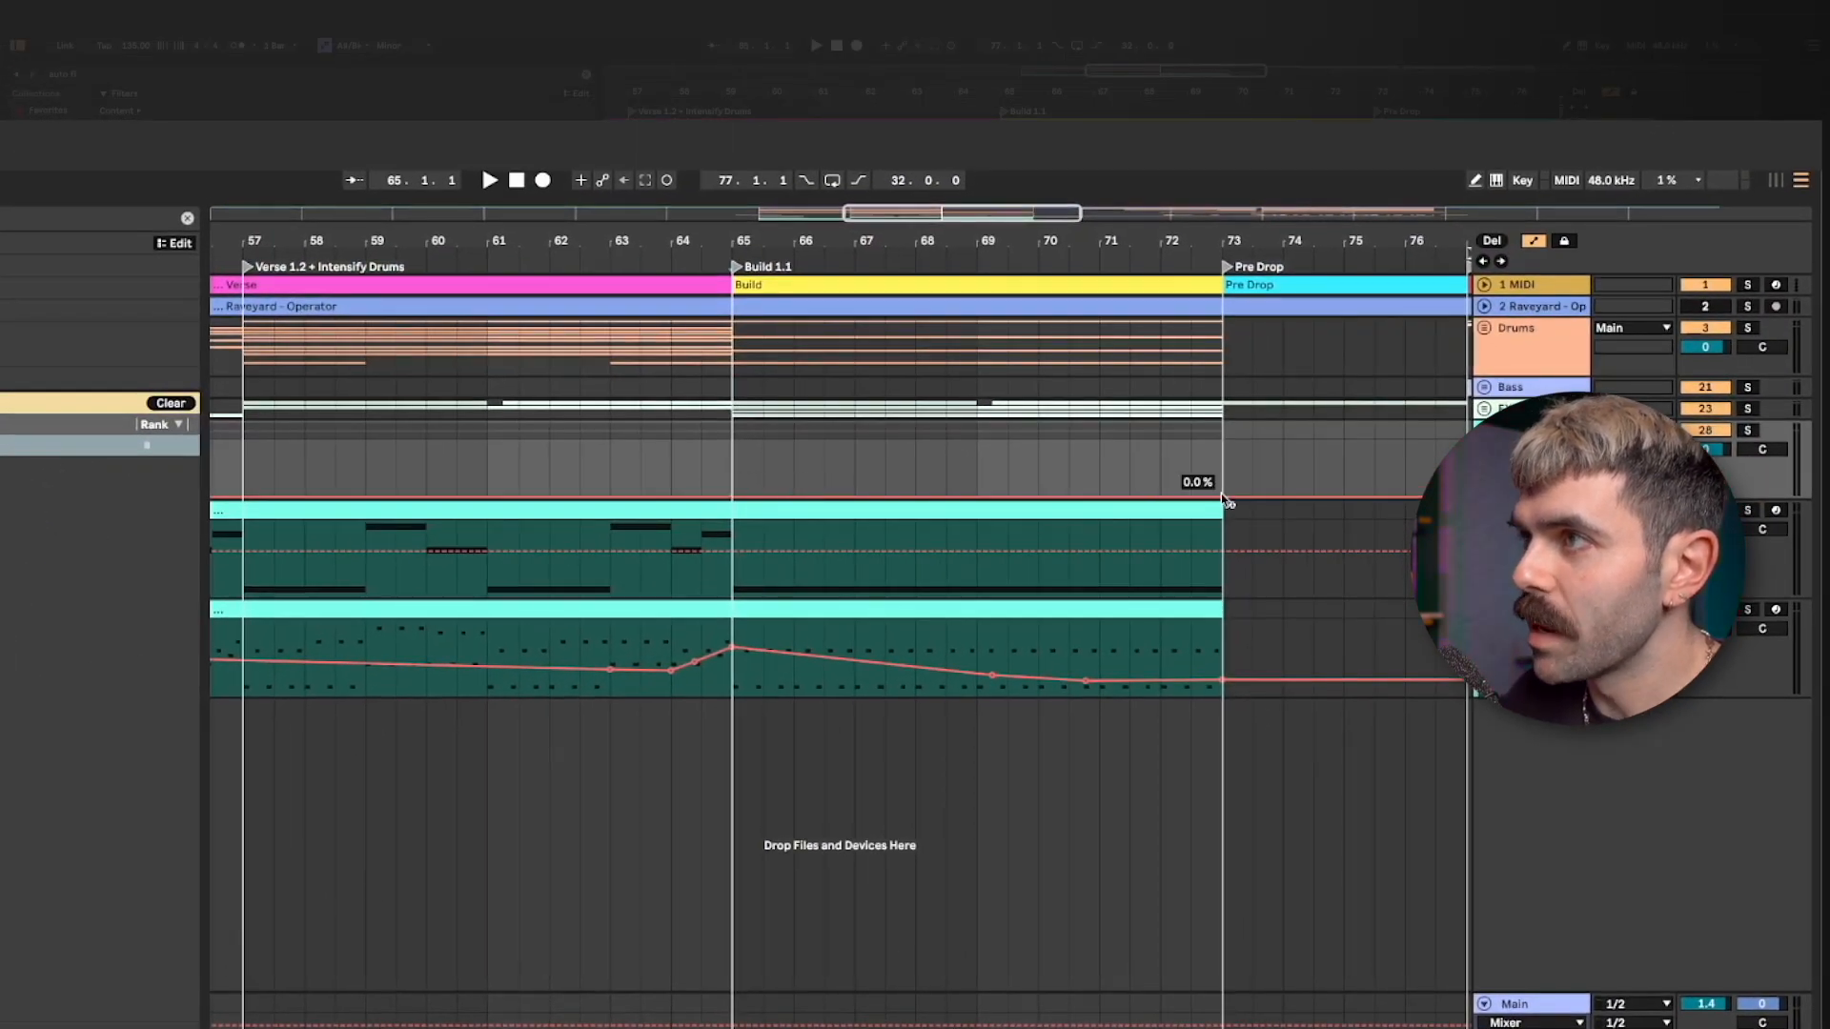
drag(1221, 494, 1221, 450)
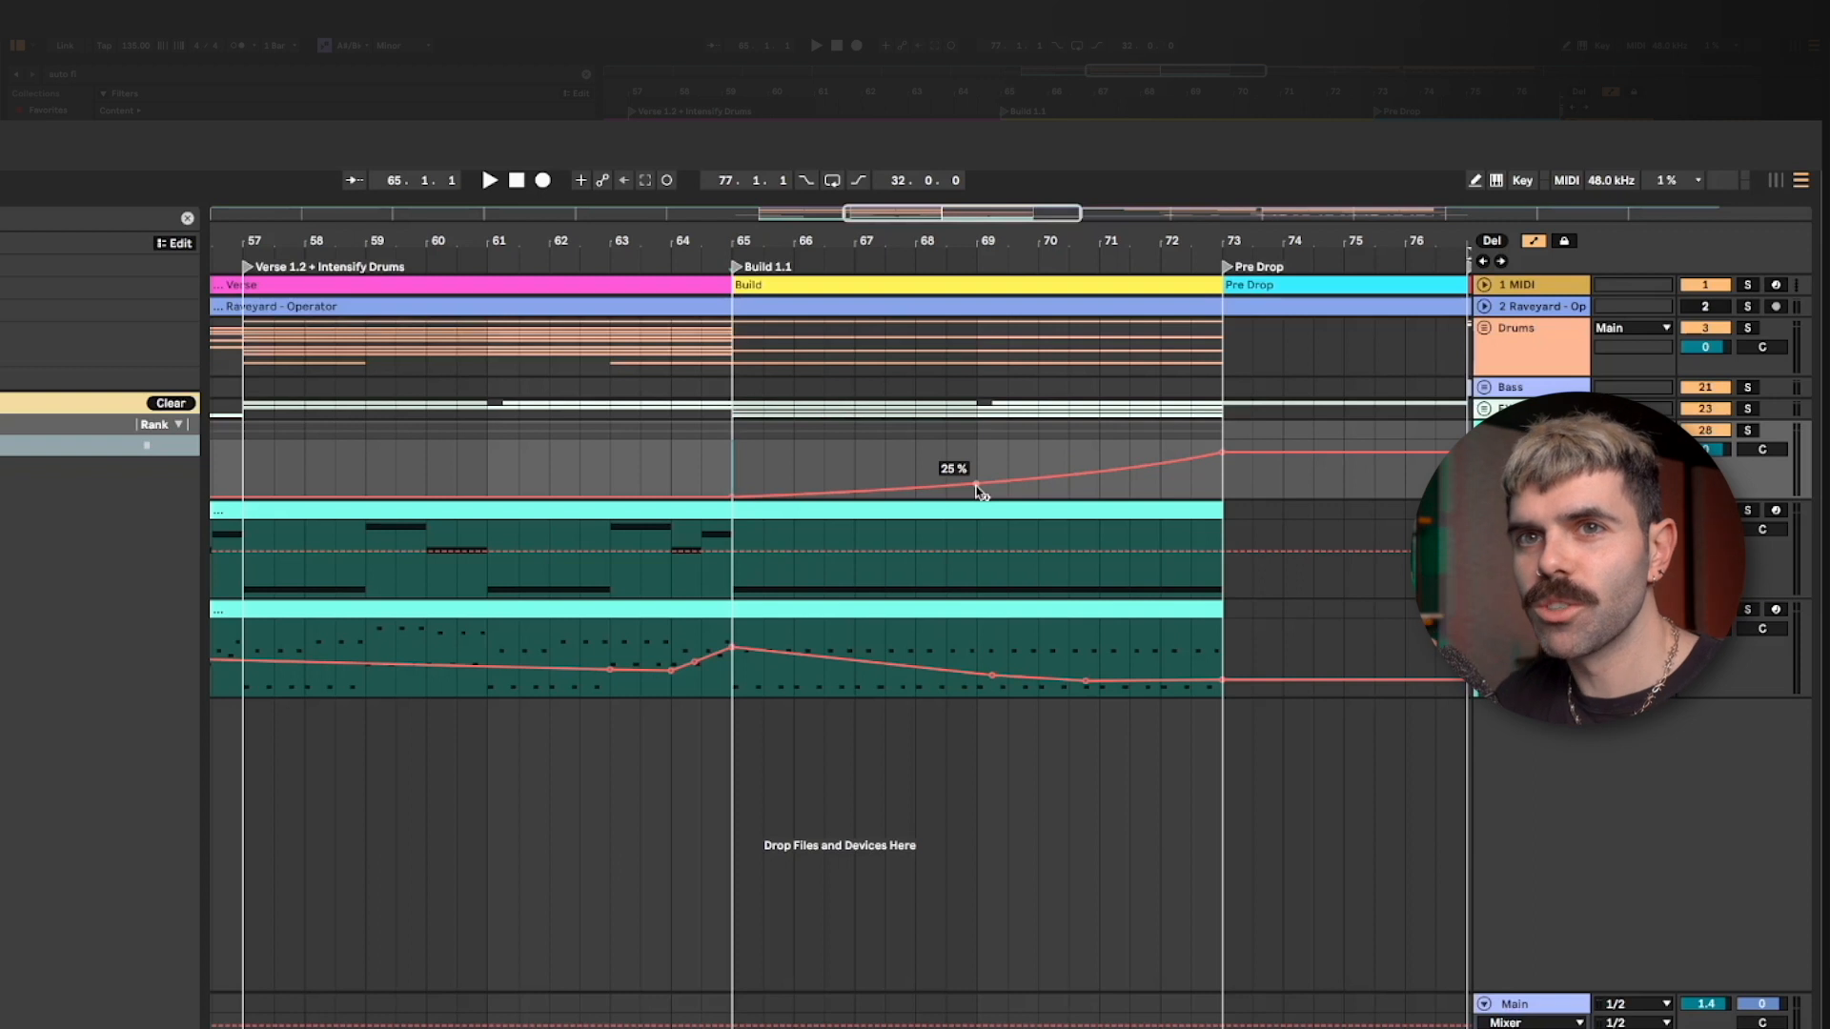
key(space)
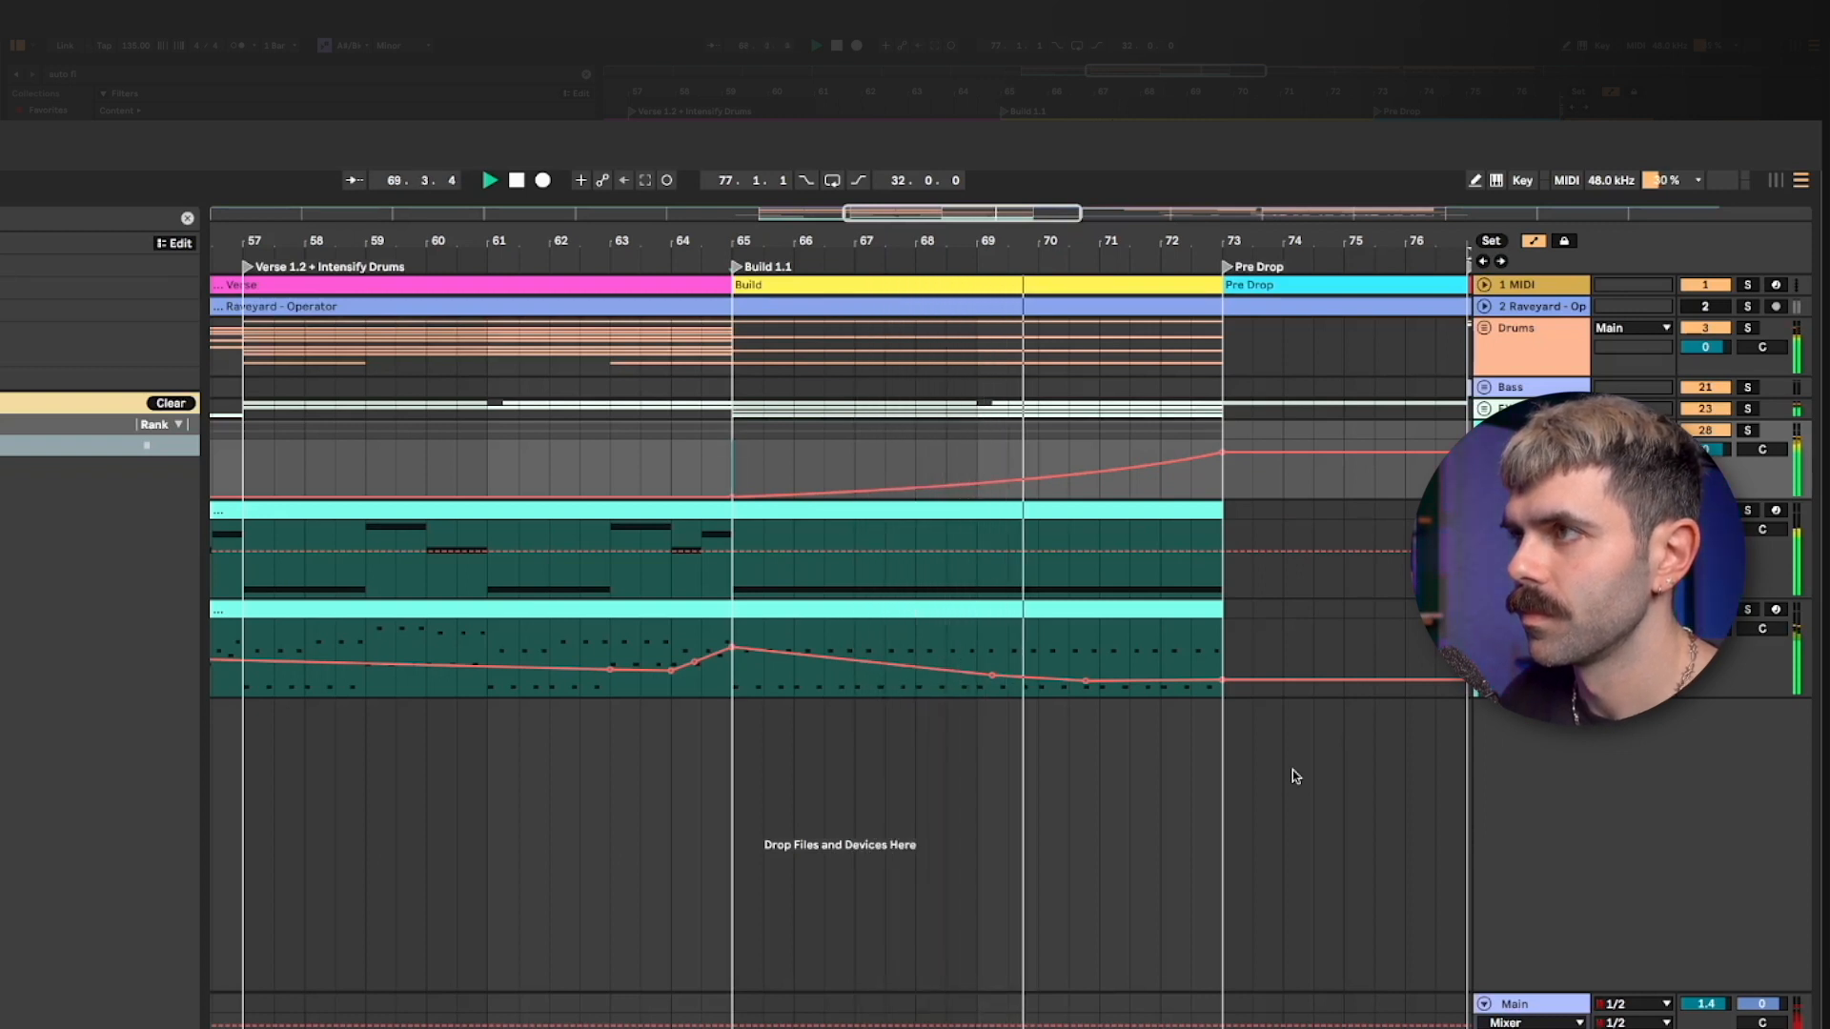
click(974, 484)
drag(1222, 453, 1222, 441)
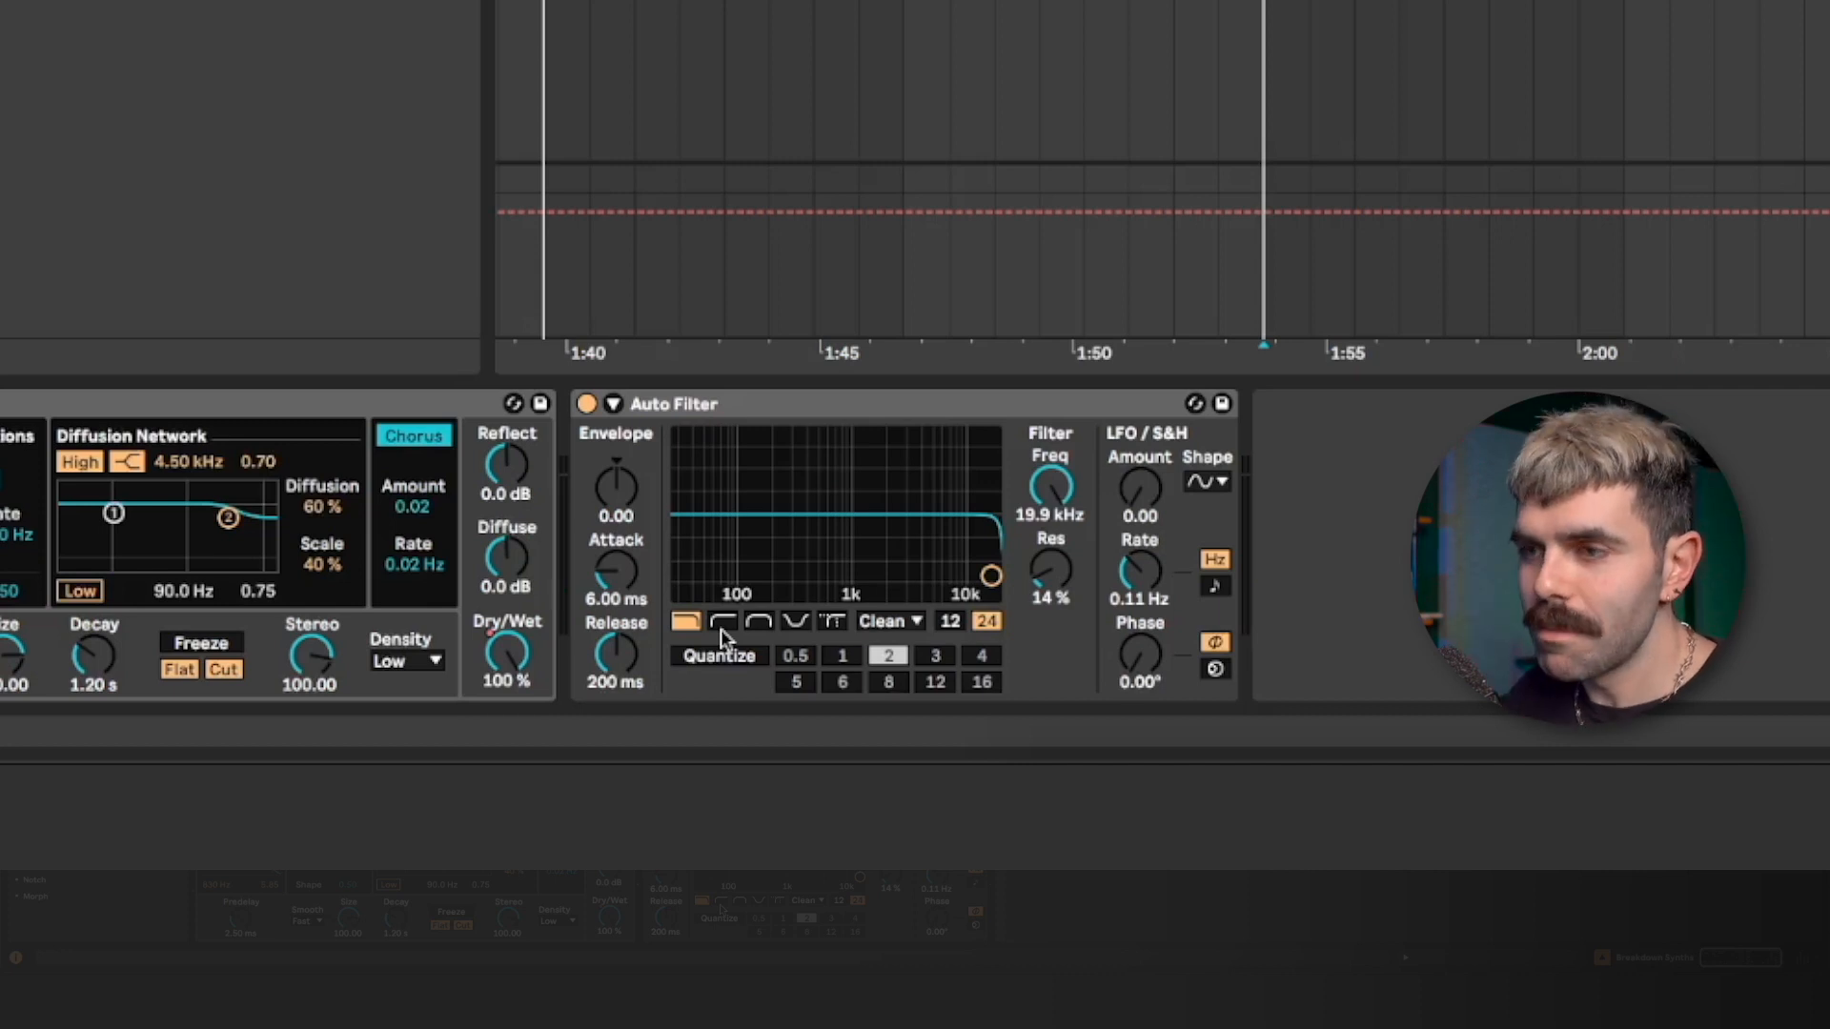
Switch the group's Auto Filter to high-pass at 26.0 Hz and automate its frequency to rise from bar 65 to bar 73.
click(720, 629)
drag(1060, 505, 1060, 591)
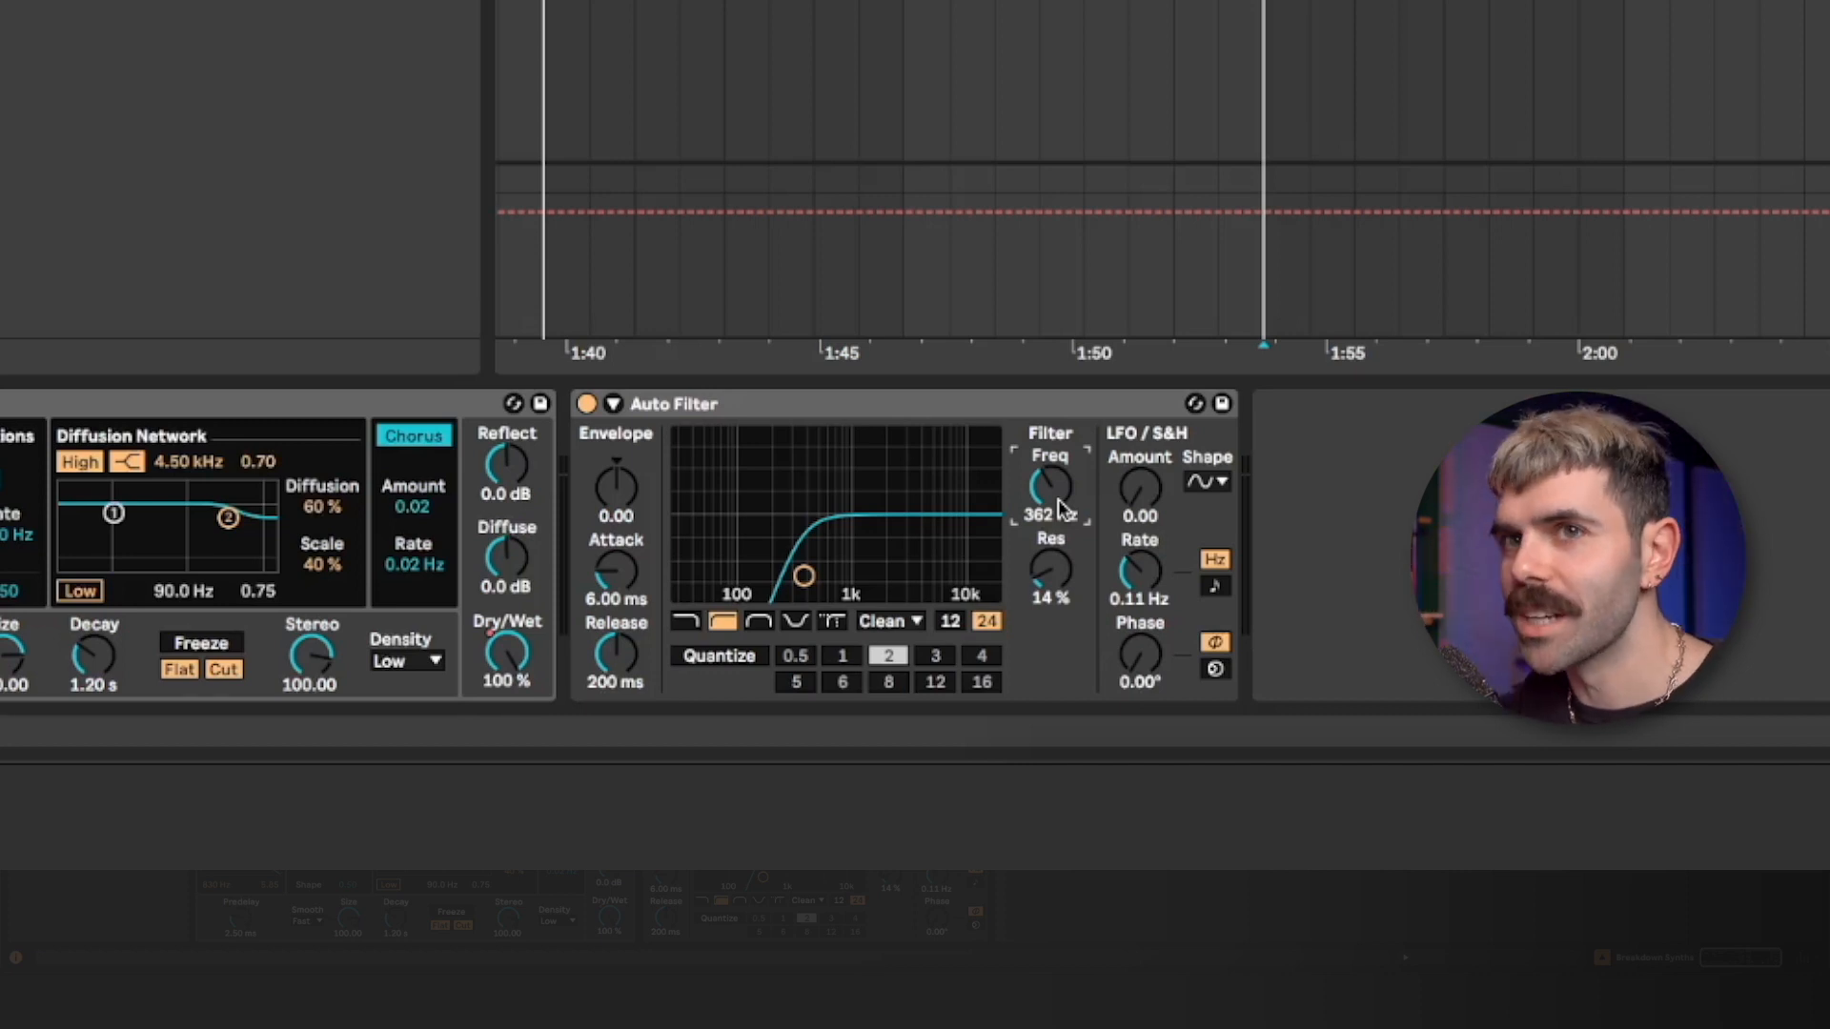
drag(1058, 500, 1057, 581)
mouse_move(1058, 512)
mouse_down()
mouse_move(1058, 477)
mouse_move(1059, 502)
mouse_up()
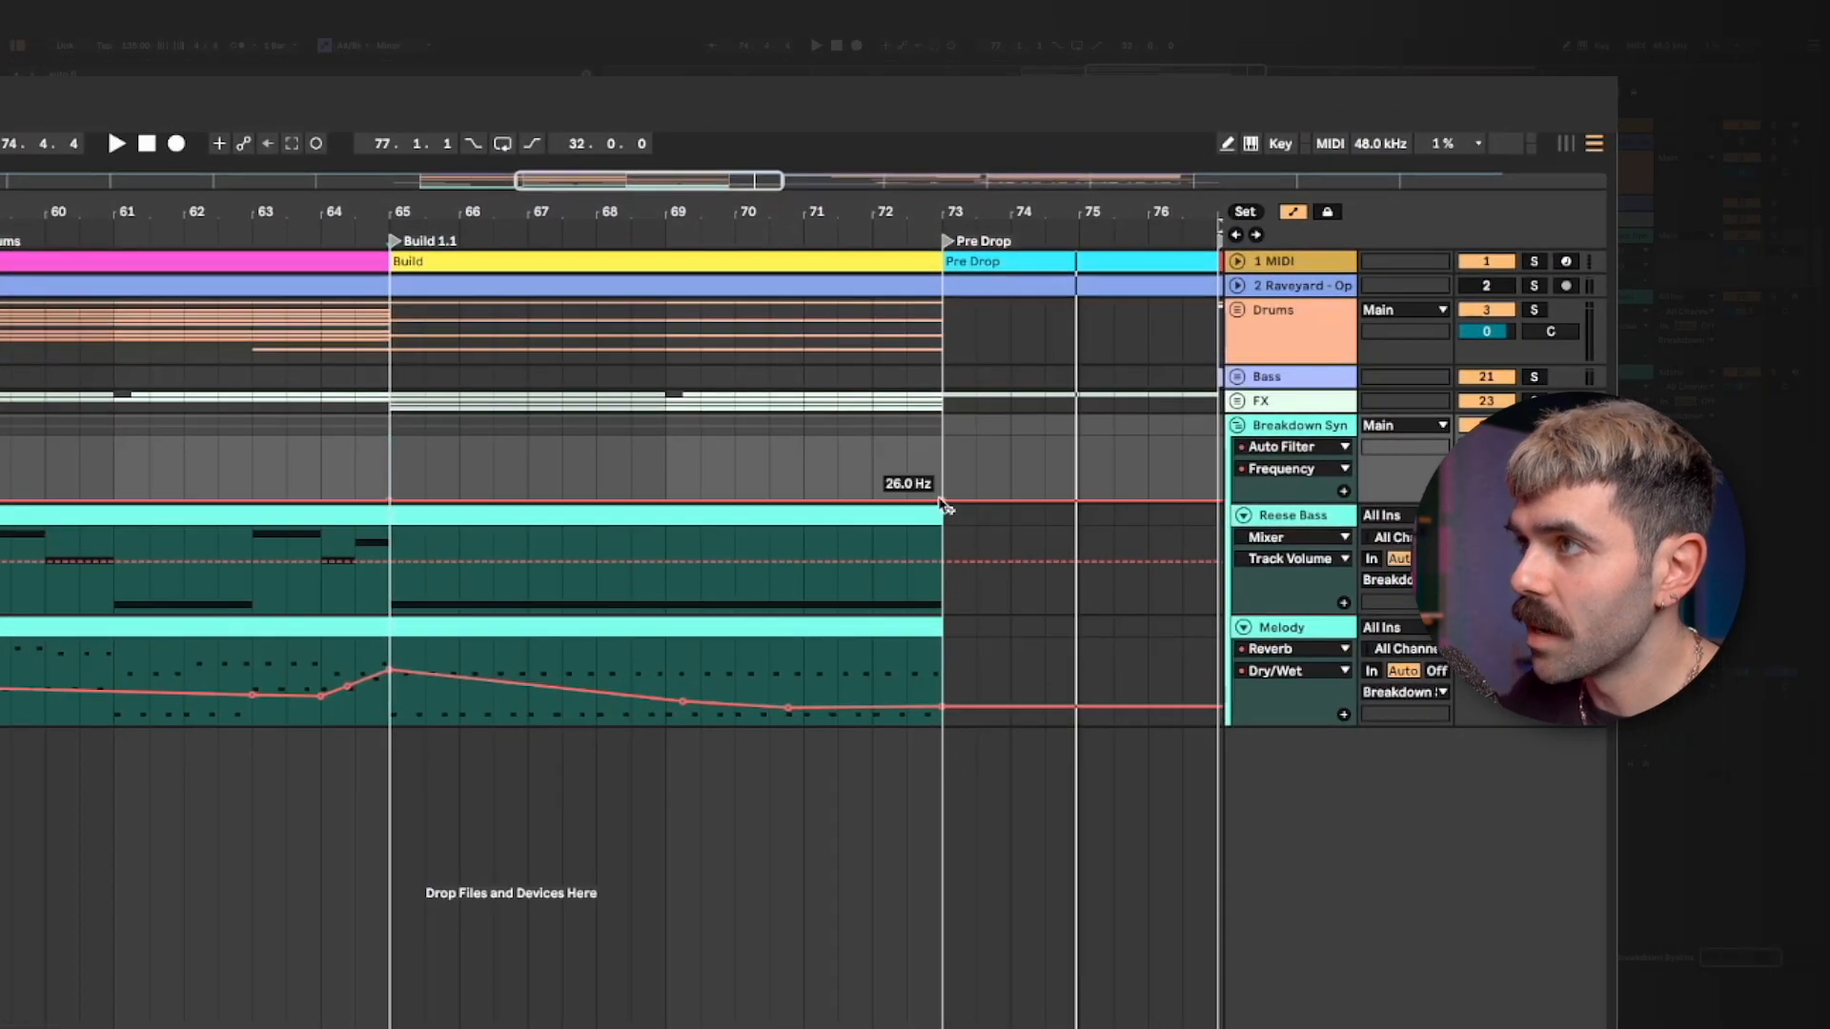
drag(1019, 464, 1017, 420)
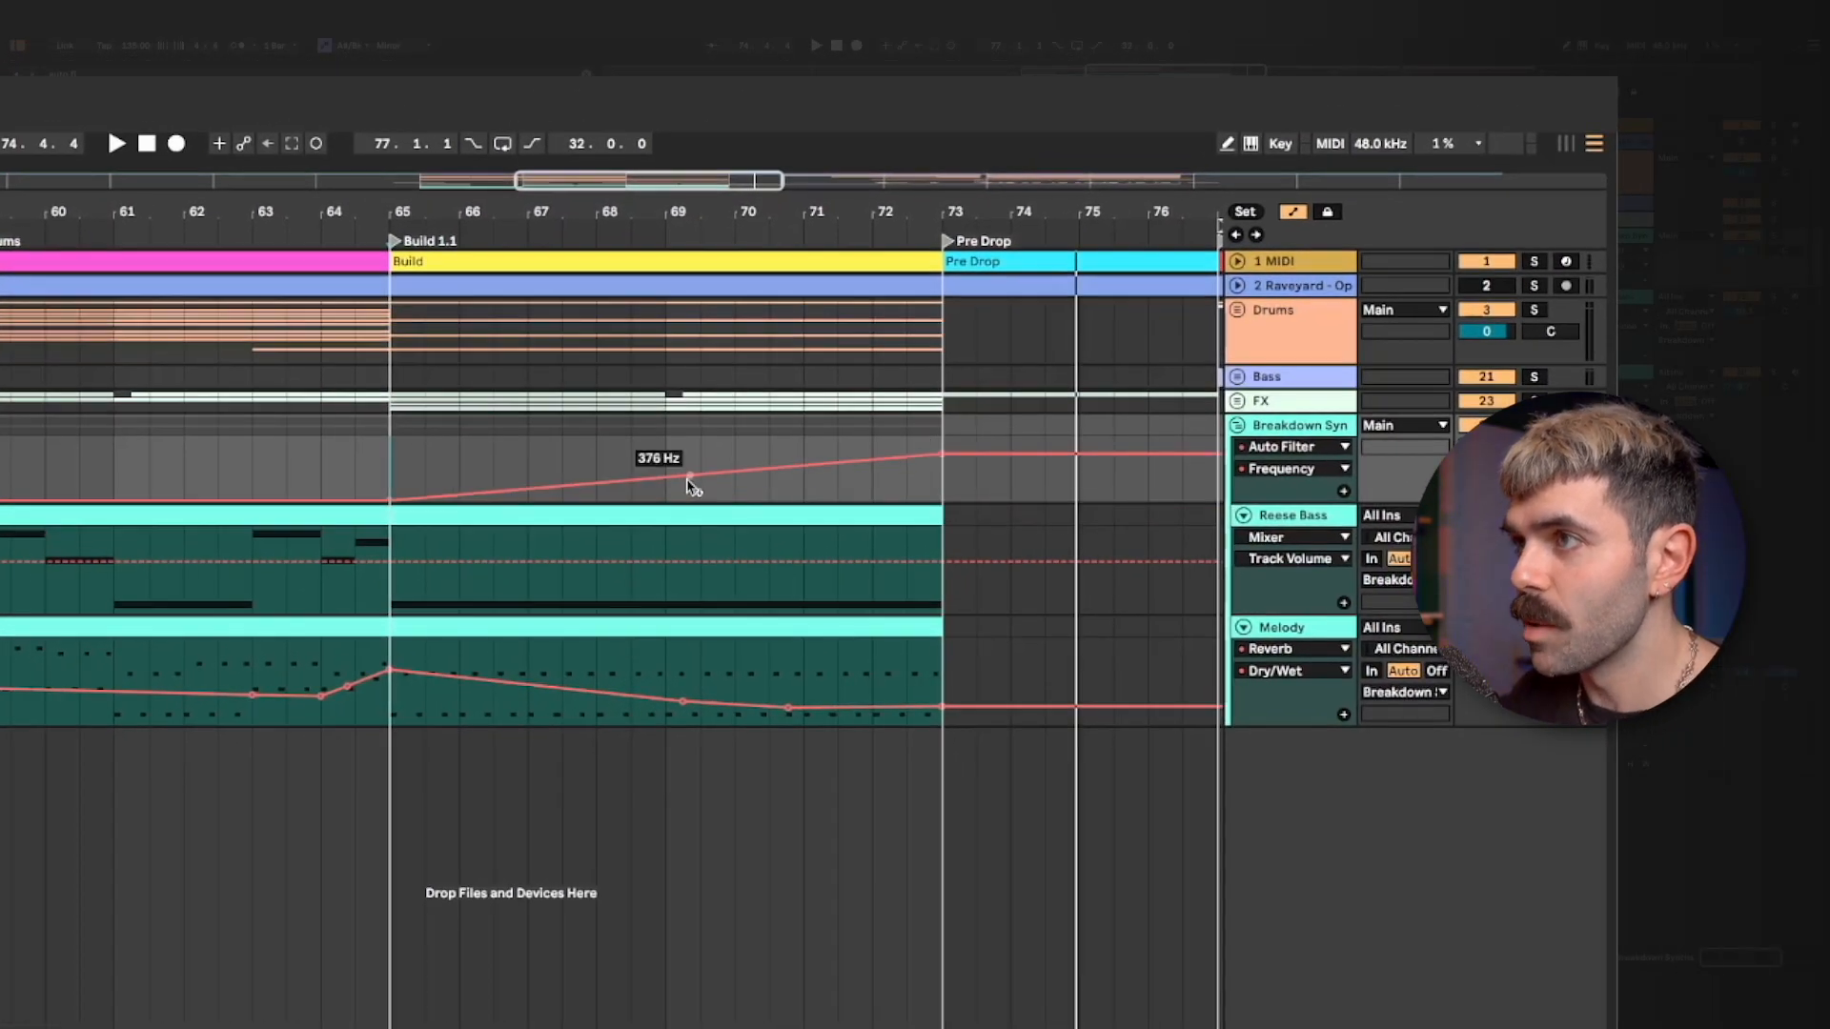
drag(666, 478, 665, 481)
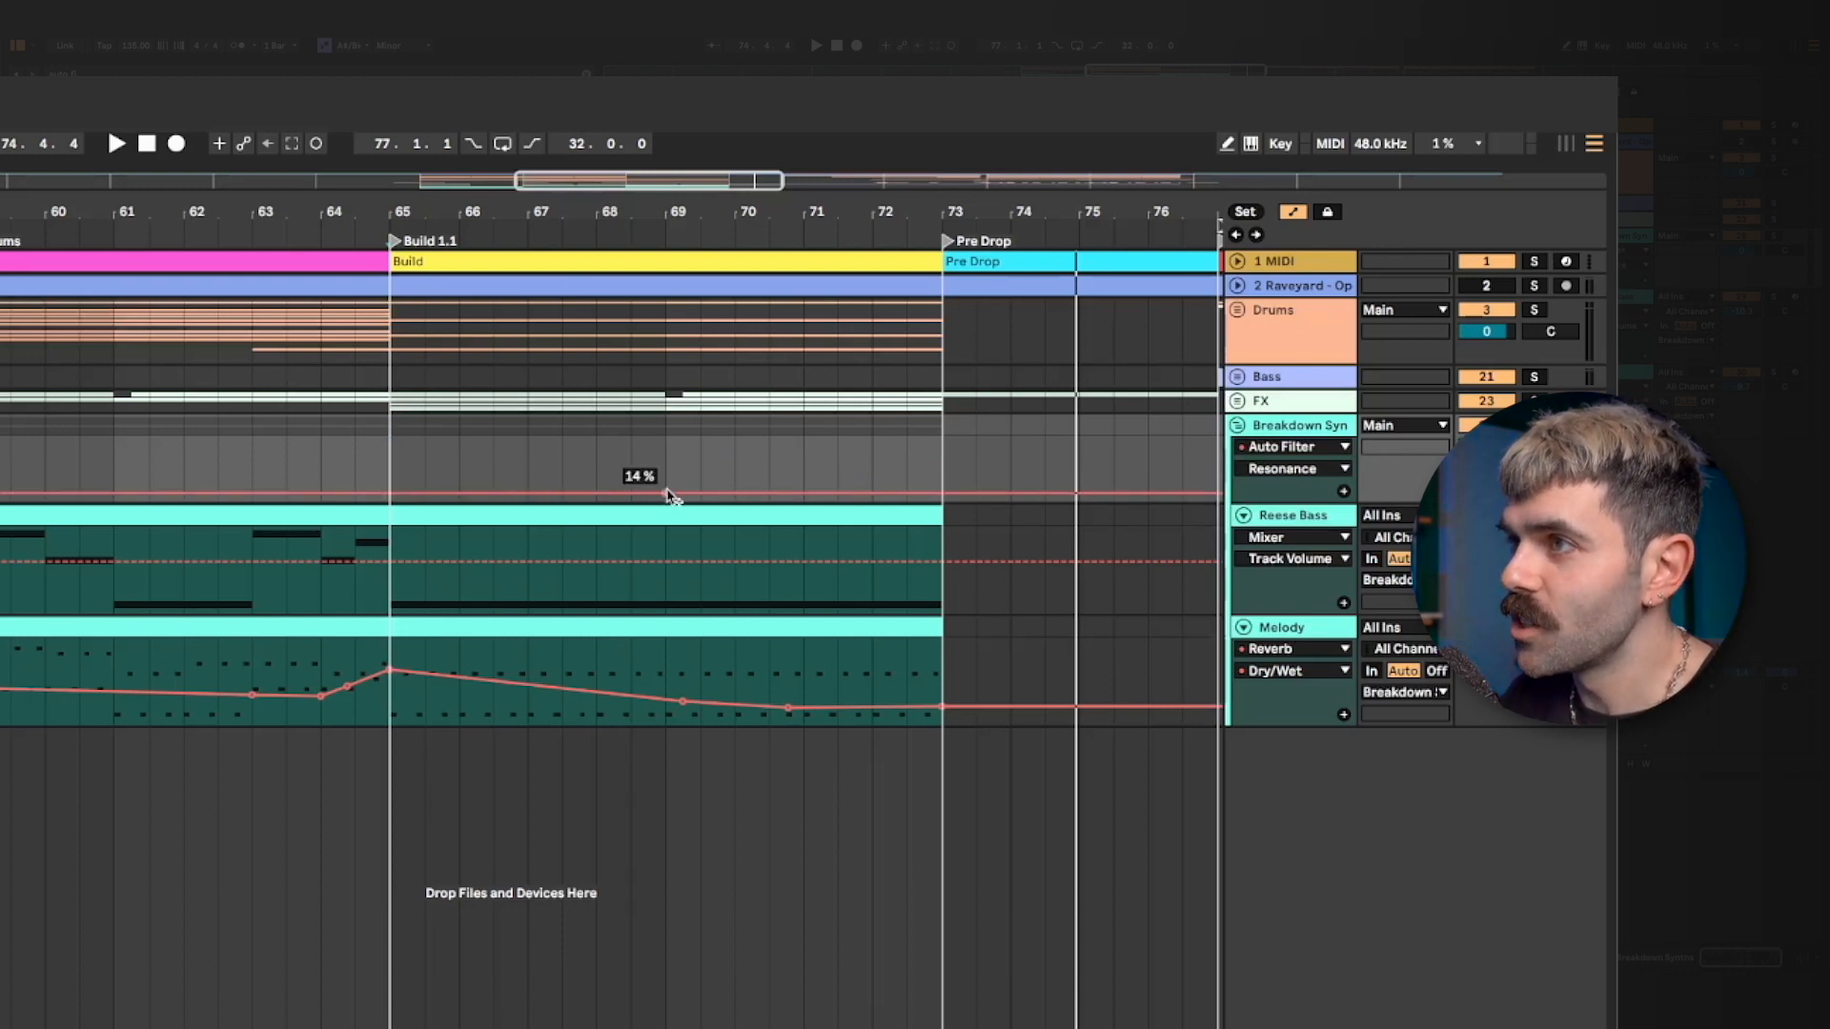
Automate the Breakdown Synth group's Auto Filter resonance to rise from bar 69 to bar 73, and show separate Frequency and Resonance lanes below Reverb Dry/Wet.
drag(918, 505, 919, 465)
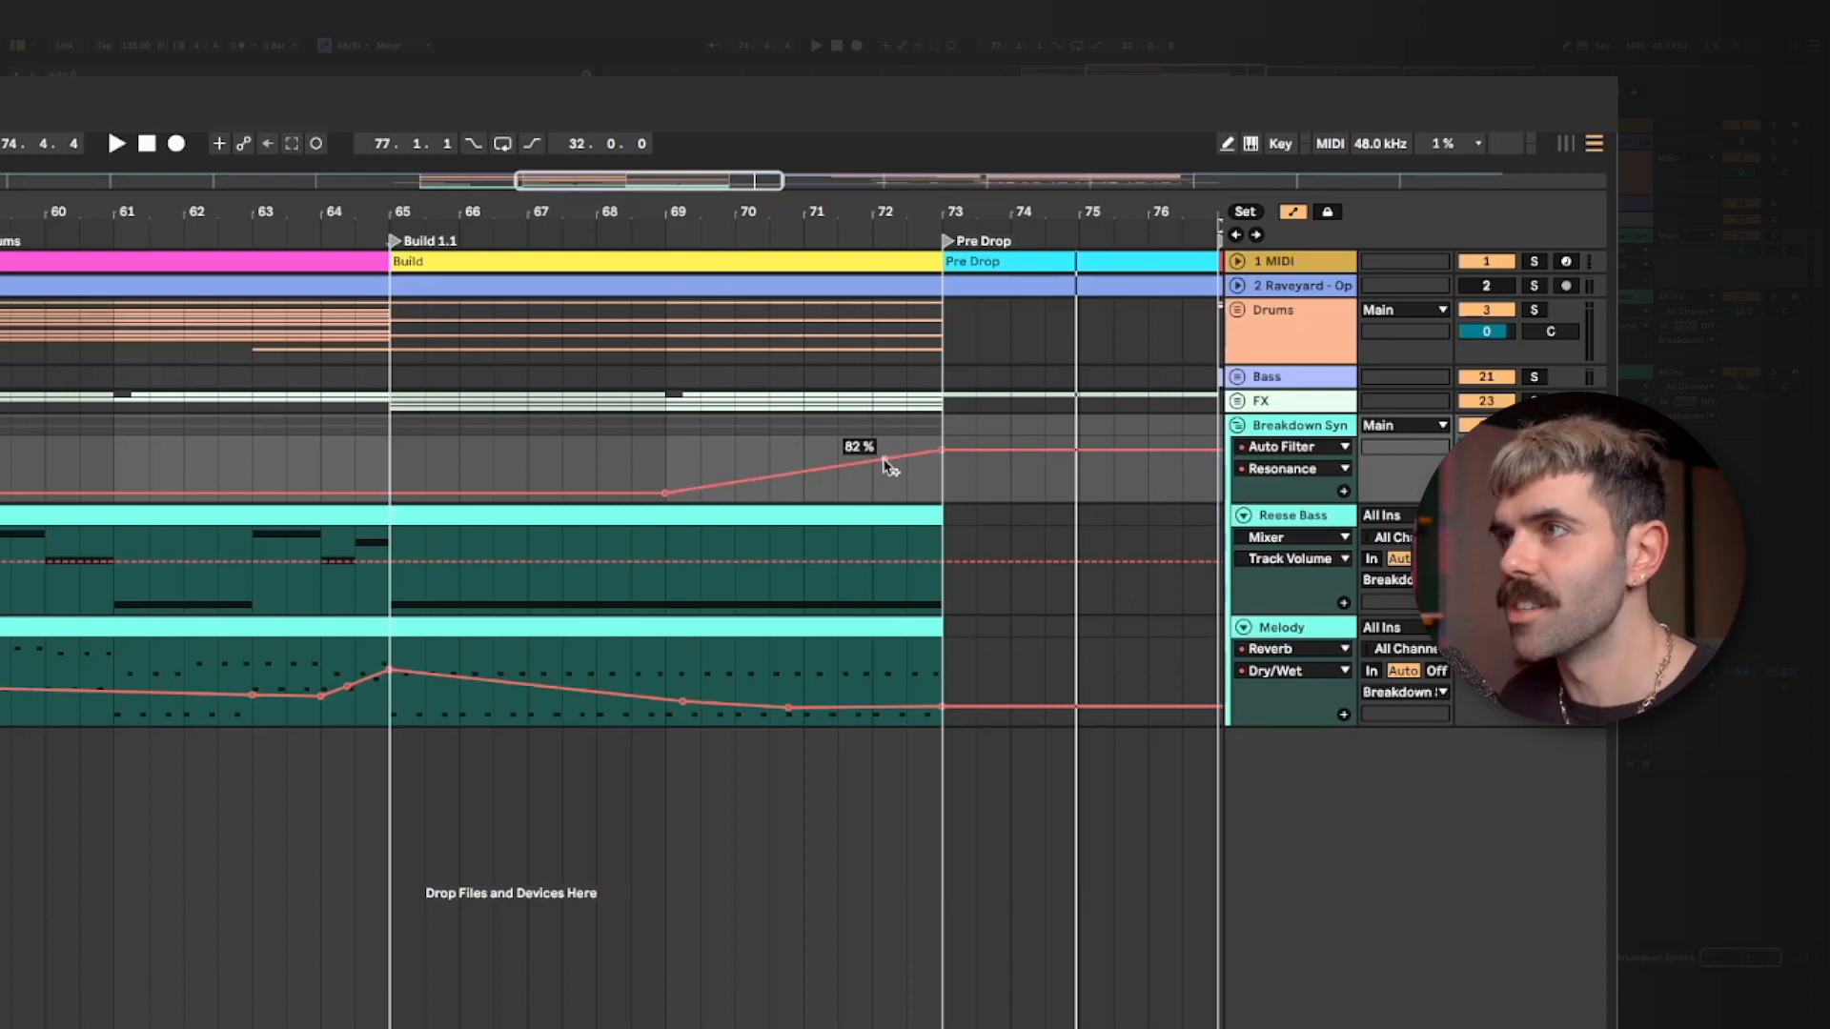
click(1344, 493)
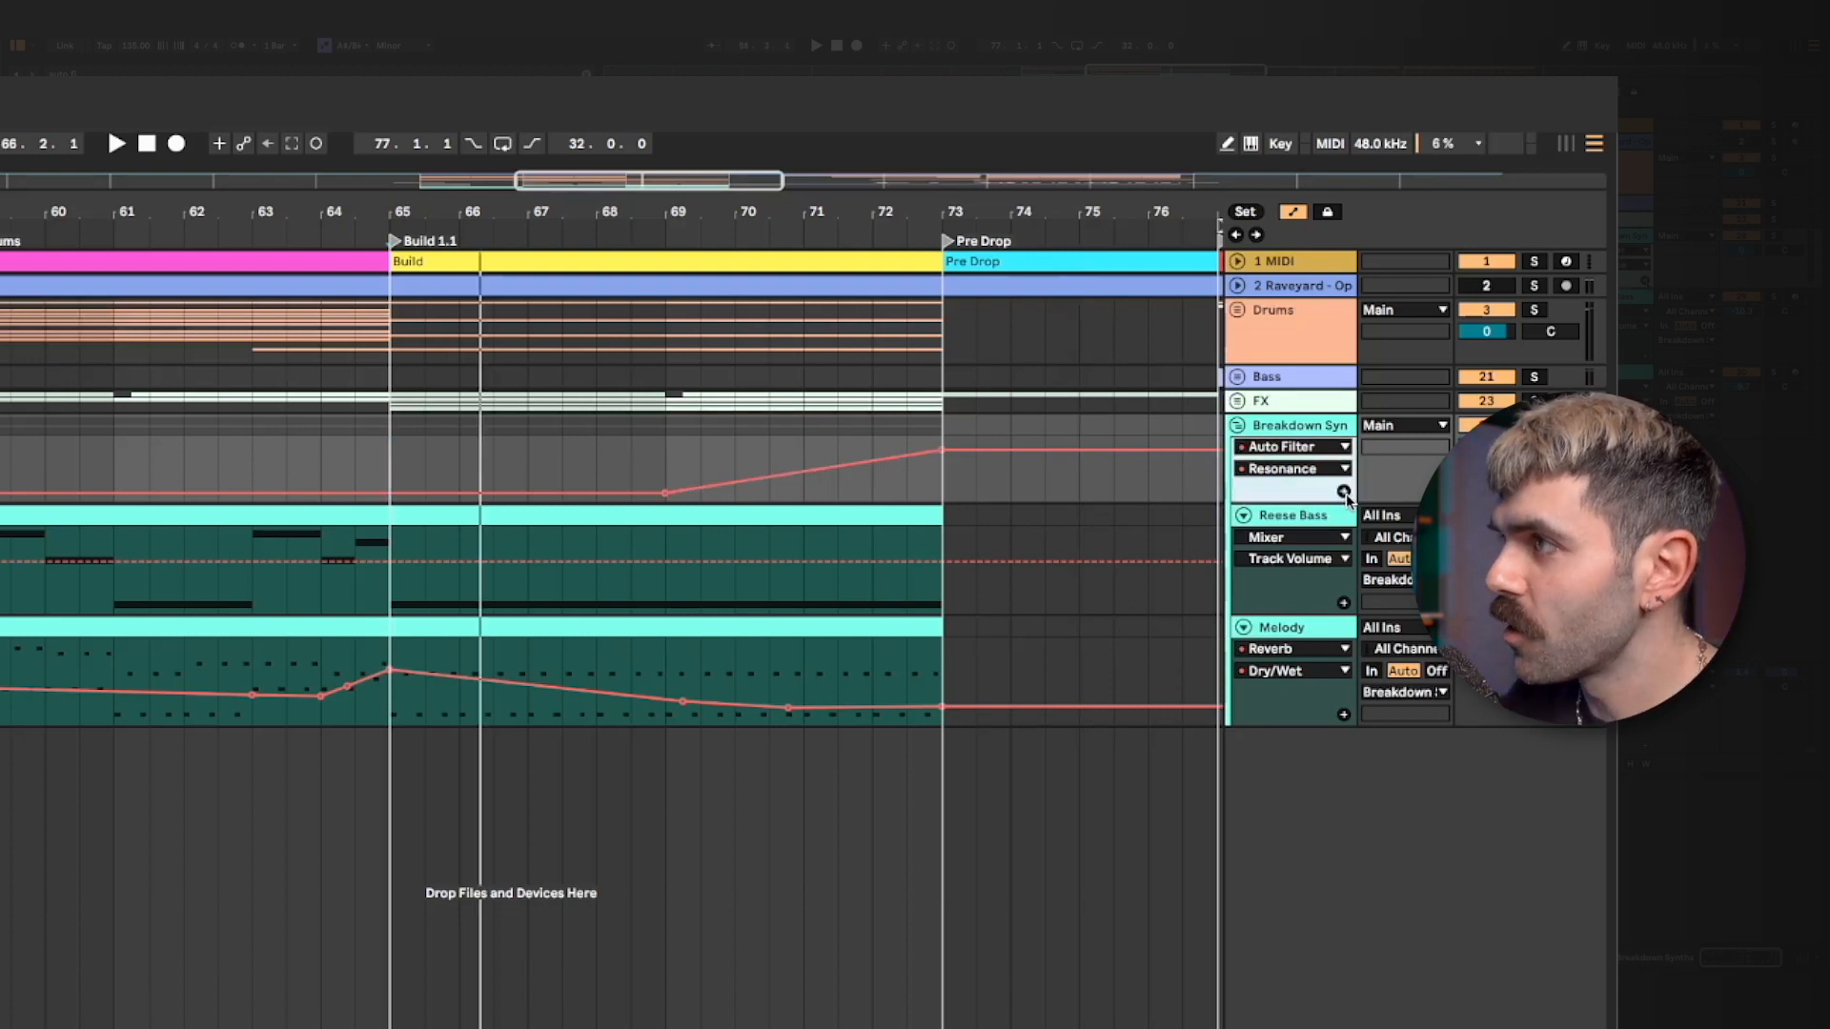
click(1344, 492)
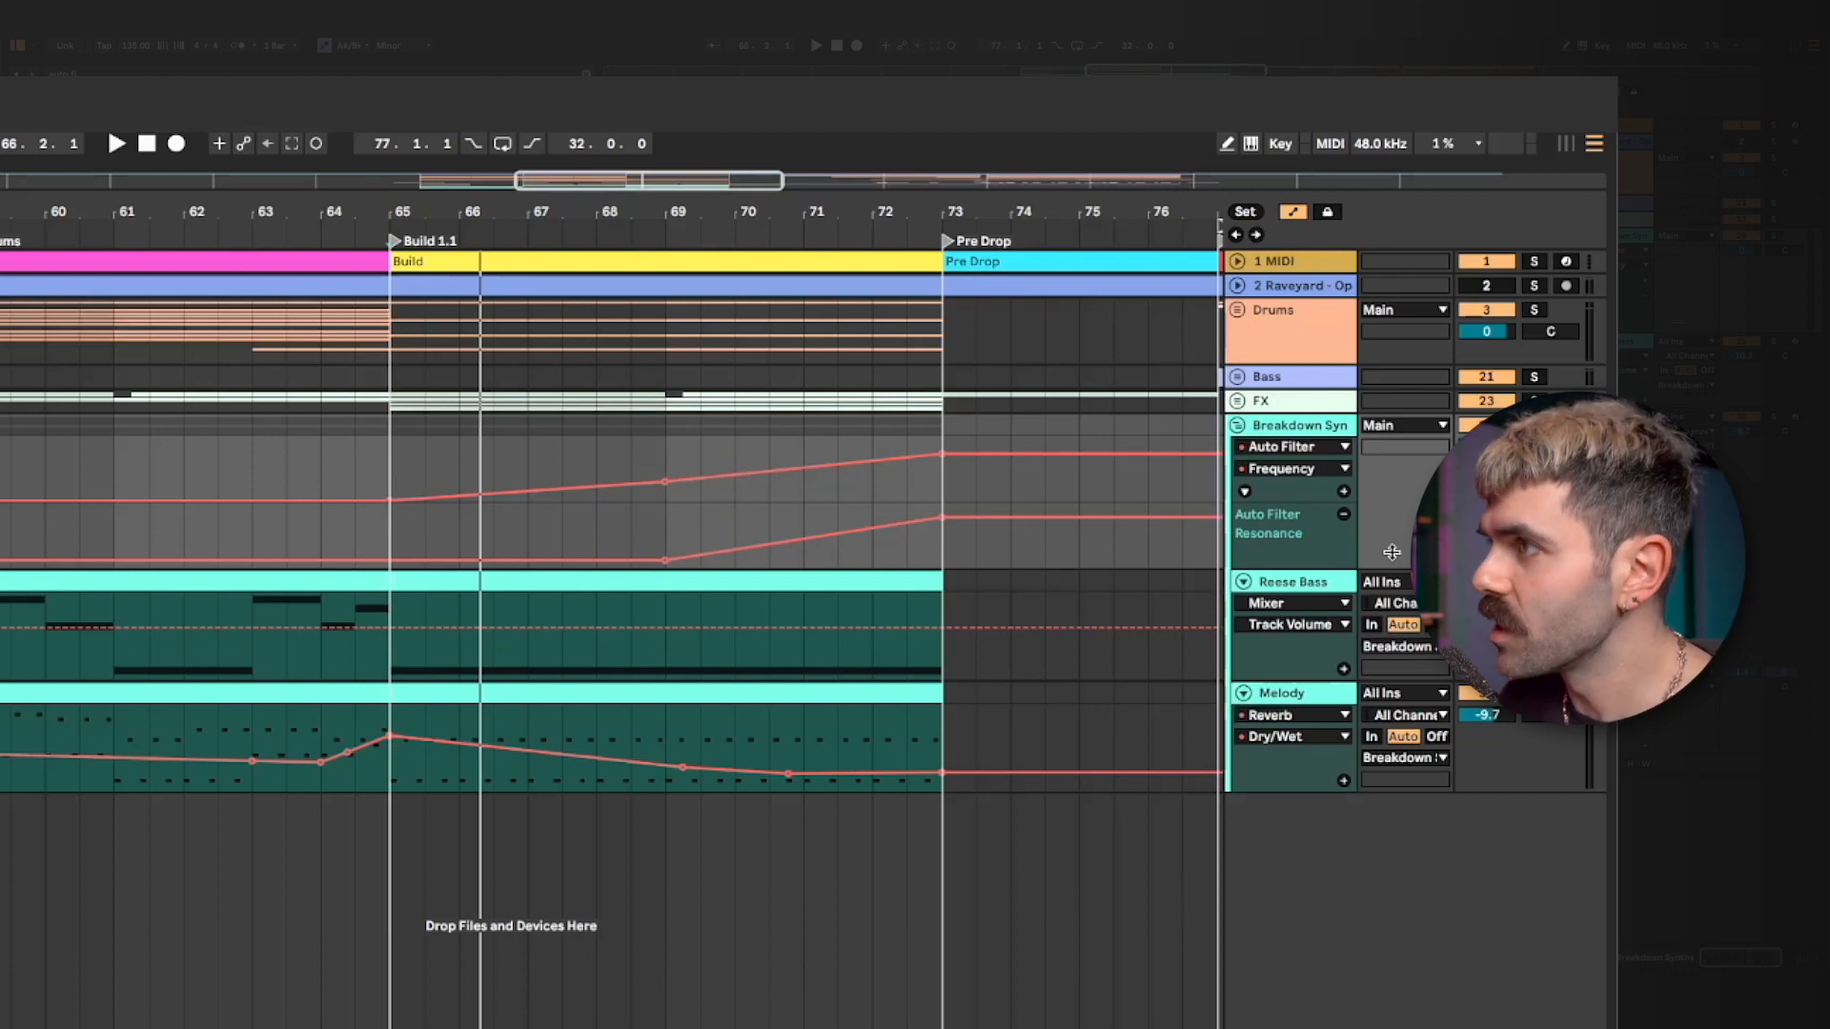
click(1344, 491)
click(1291, 446)
click(1260, 481)
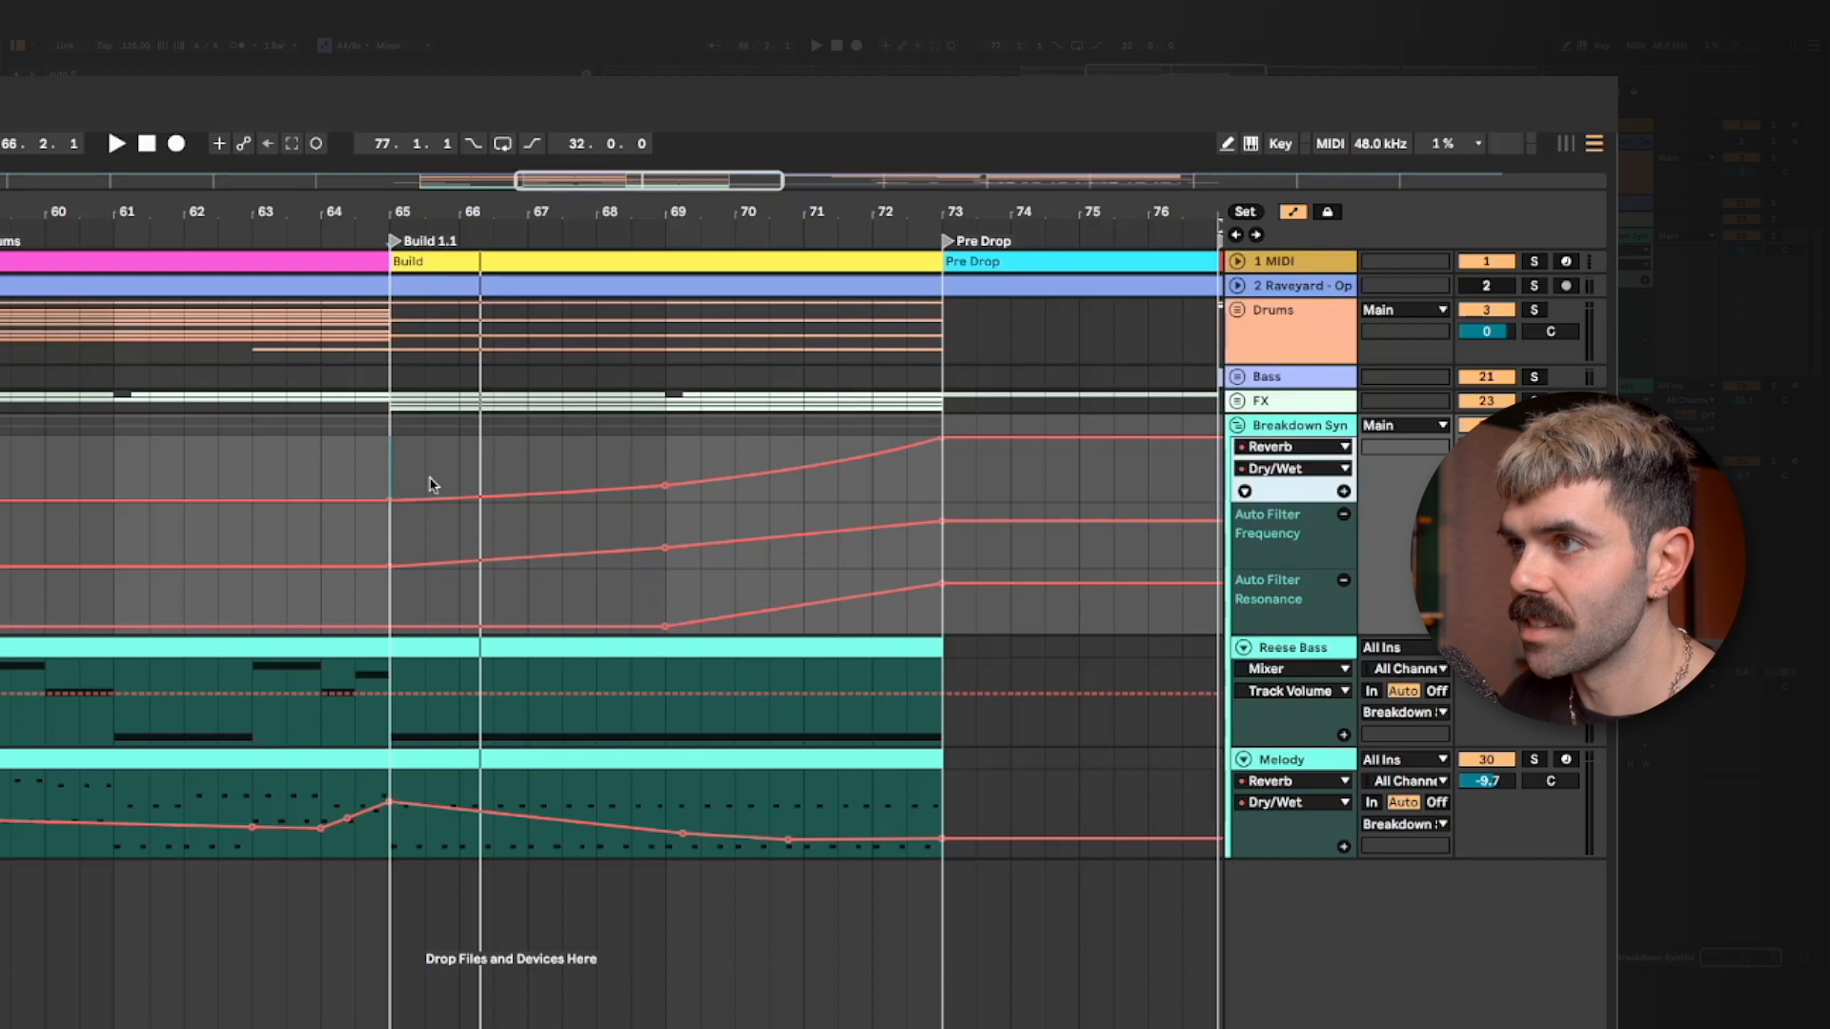
Audition the Build from bar 65 and reshape the group's Auto Filter resonance to rise from 29% at bar 65 to 73% at bar 73.
click(393, 472)
key(space)
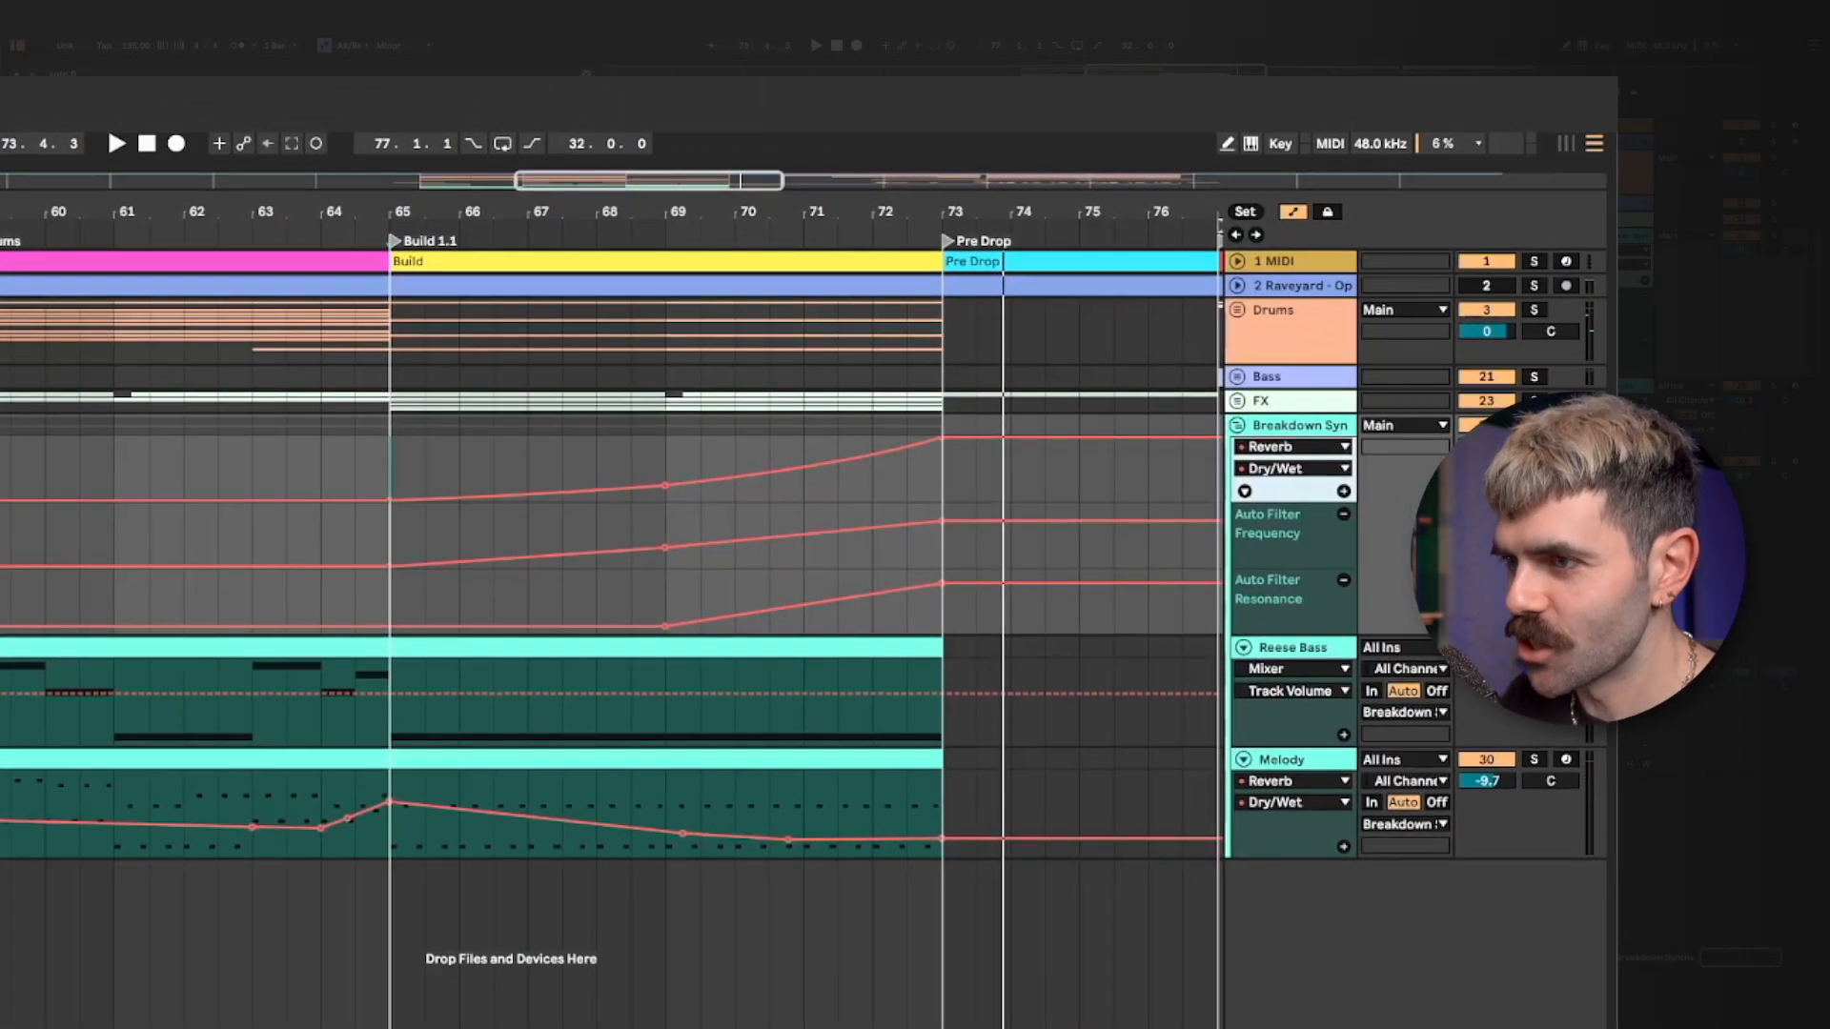
mouse_move(942, 584)
mouse_down()
mouse_move(943, 612)
mouse_move(942, 597)
mouse_up()
drag(666, 626, 396, 620)
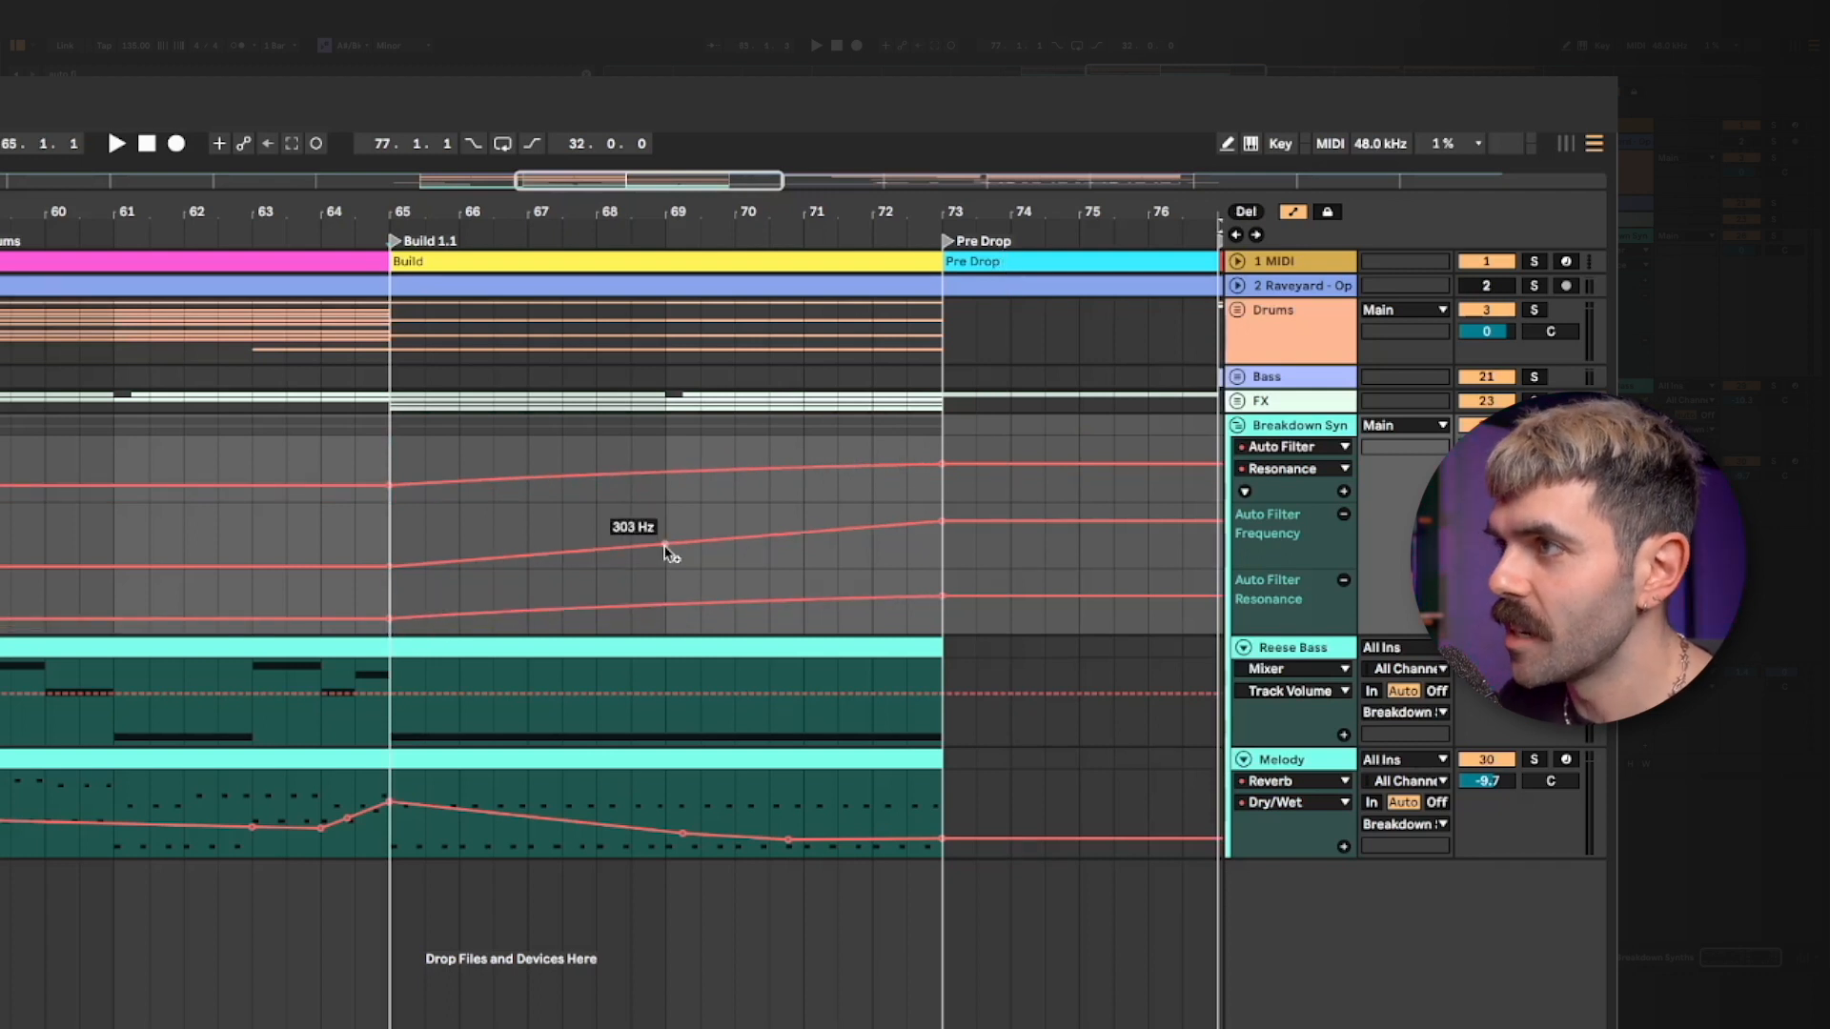
Remove the group filter frequency's breakpoint at bar 69 and raise its bar 73 endpoint to 6.97 kHz during playback.
click(666, 551)
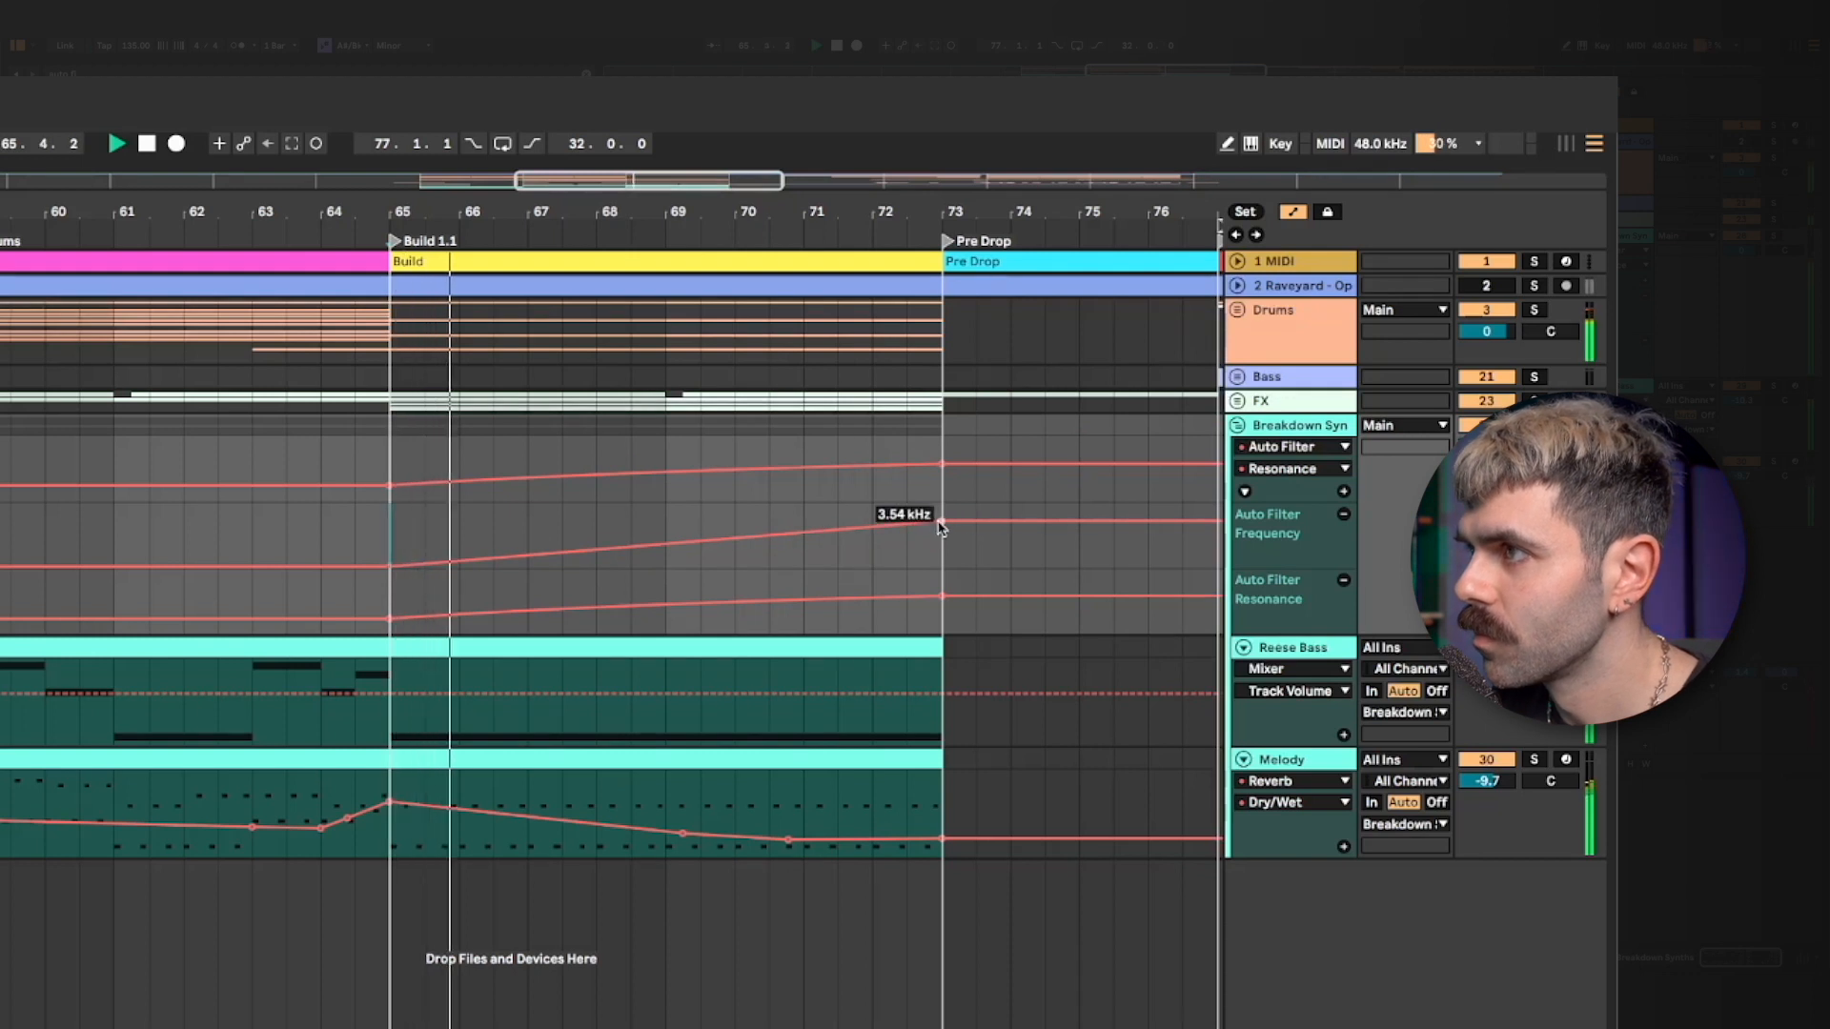
drag(939, 529, 939, 515)
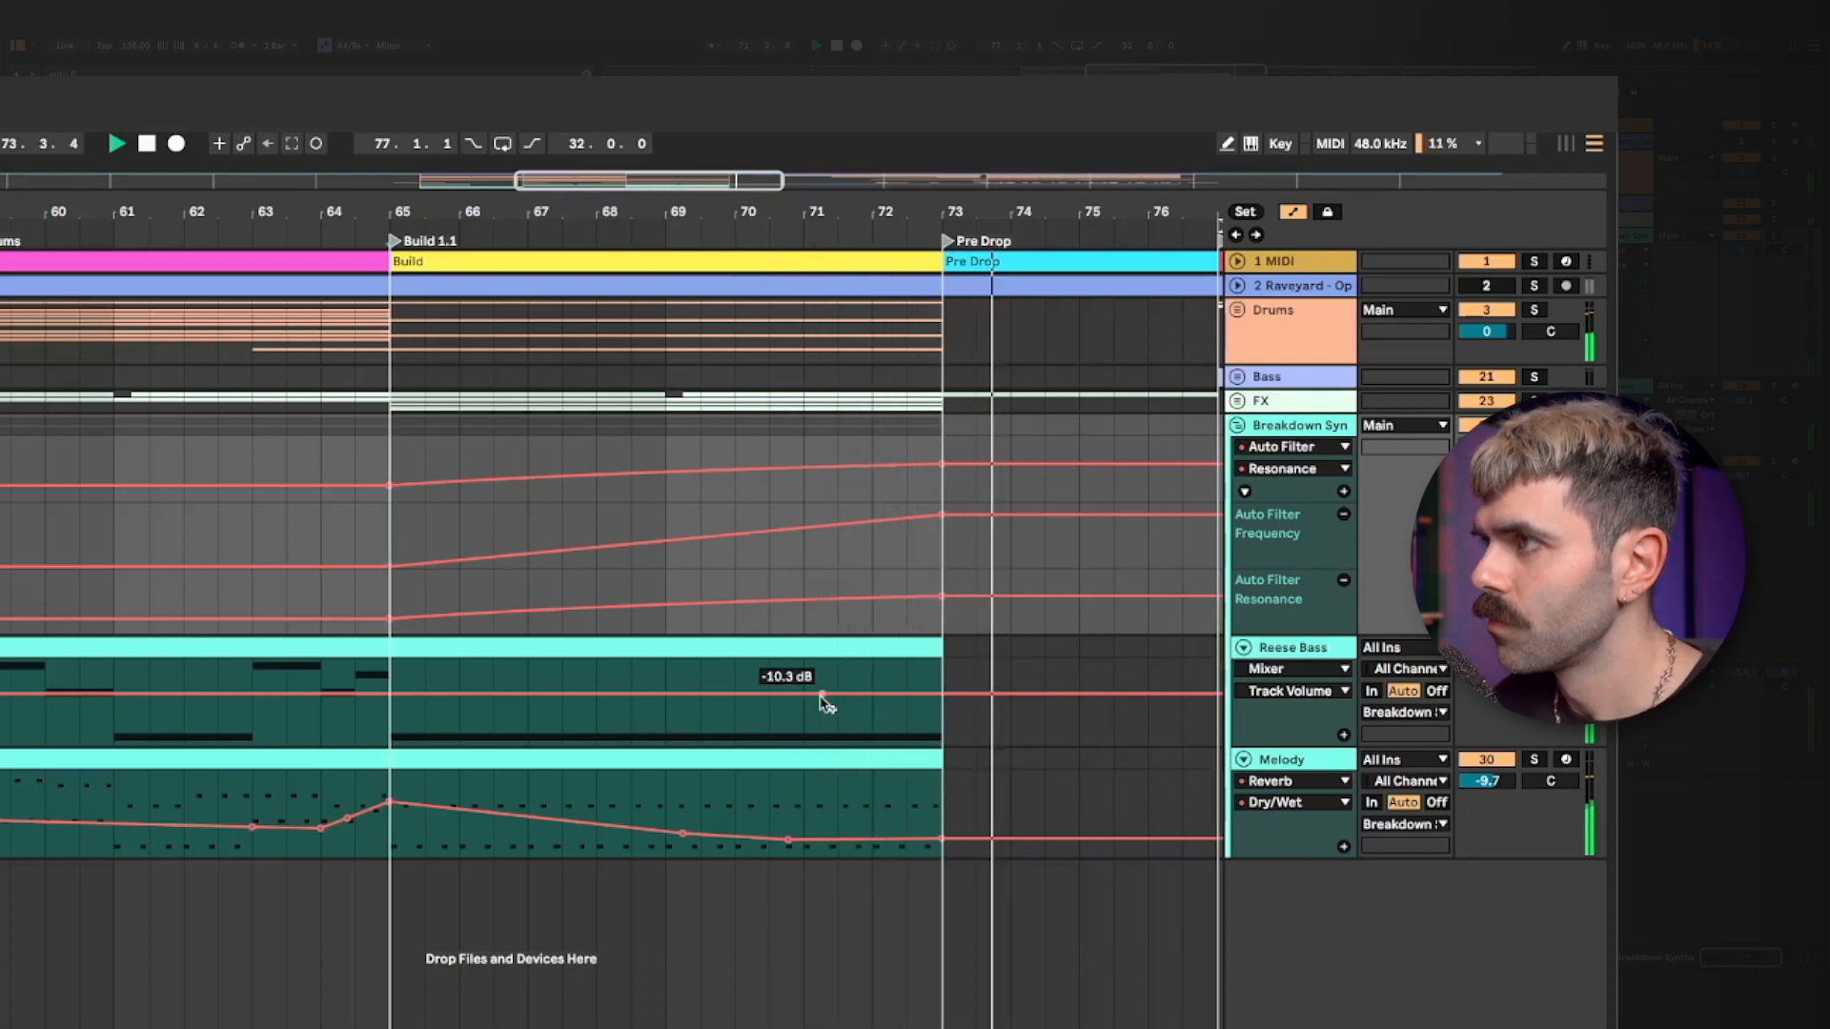
key(space)
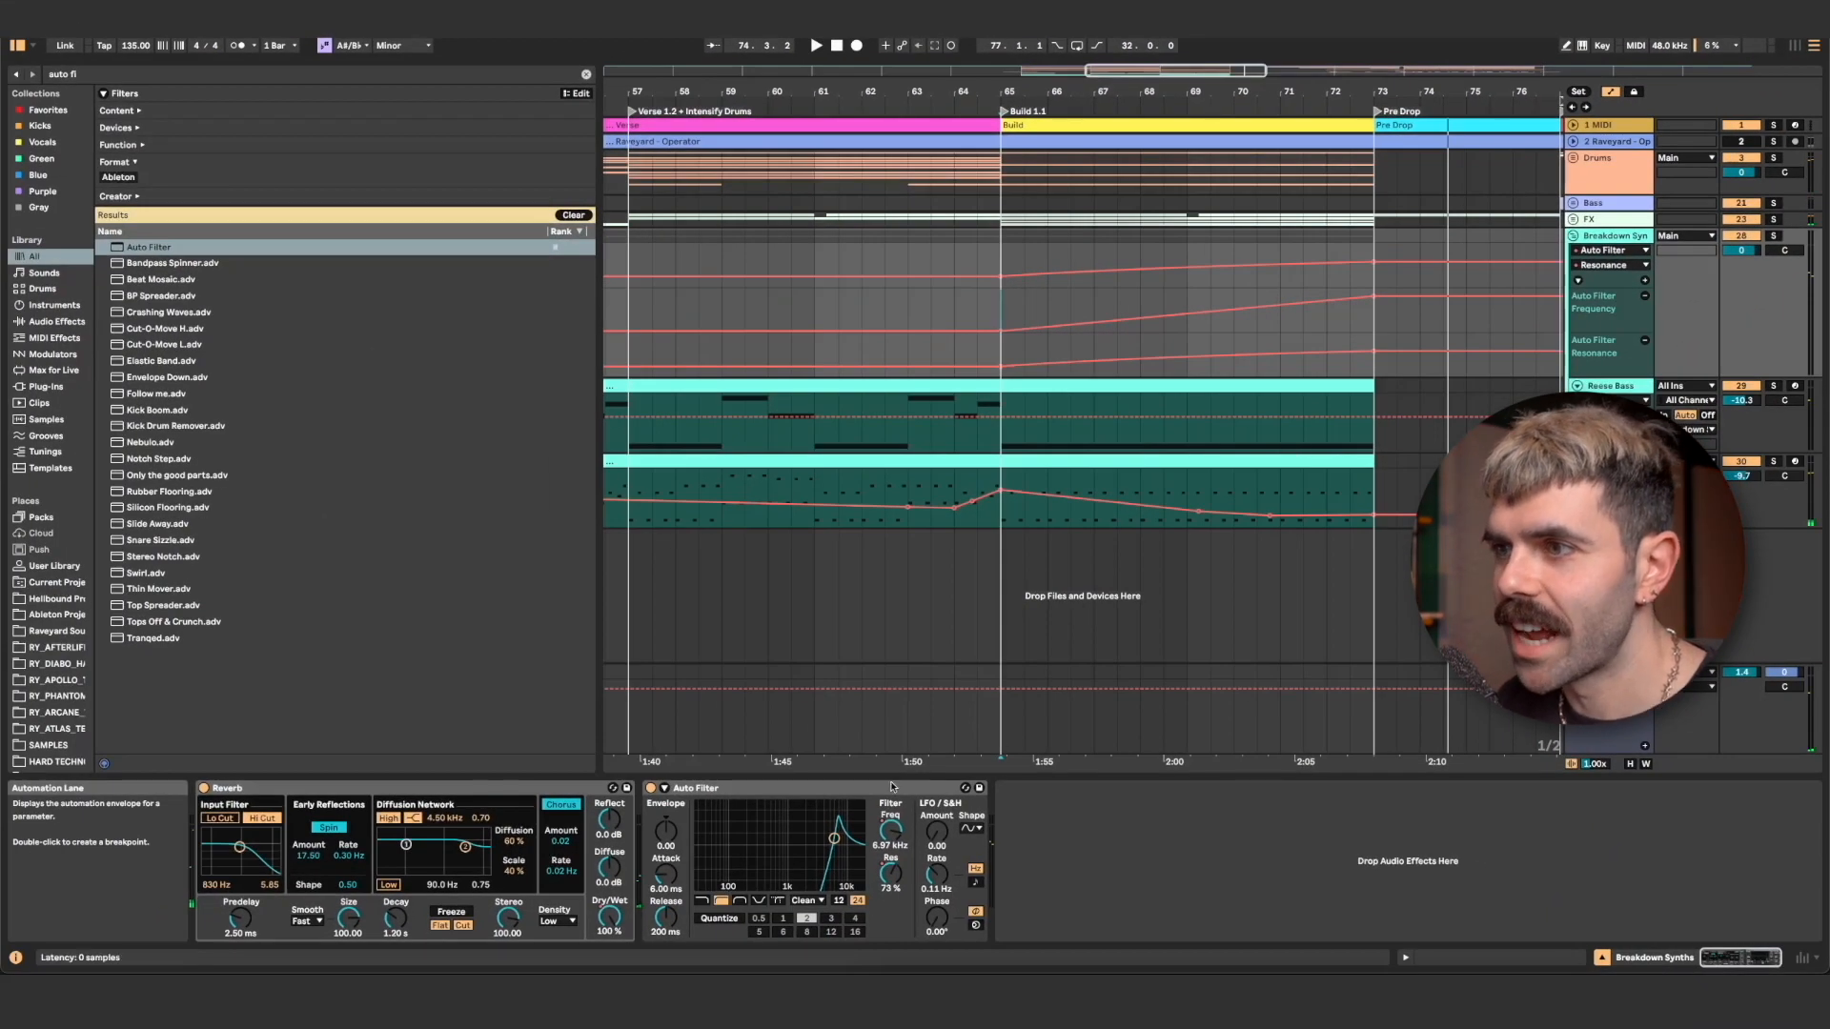
Copy the Breakdown Synth group's Auto Filter to the Drums group after its Reverb, and unfold the Drums group.
click(891, 788)
click(1597, 177)
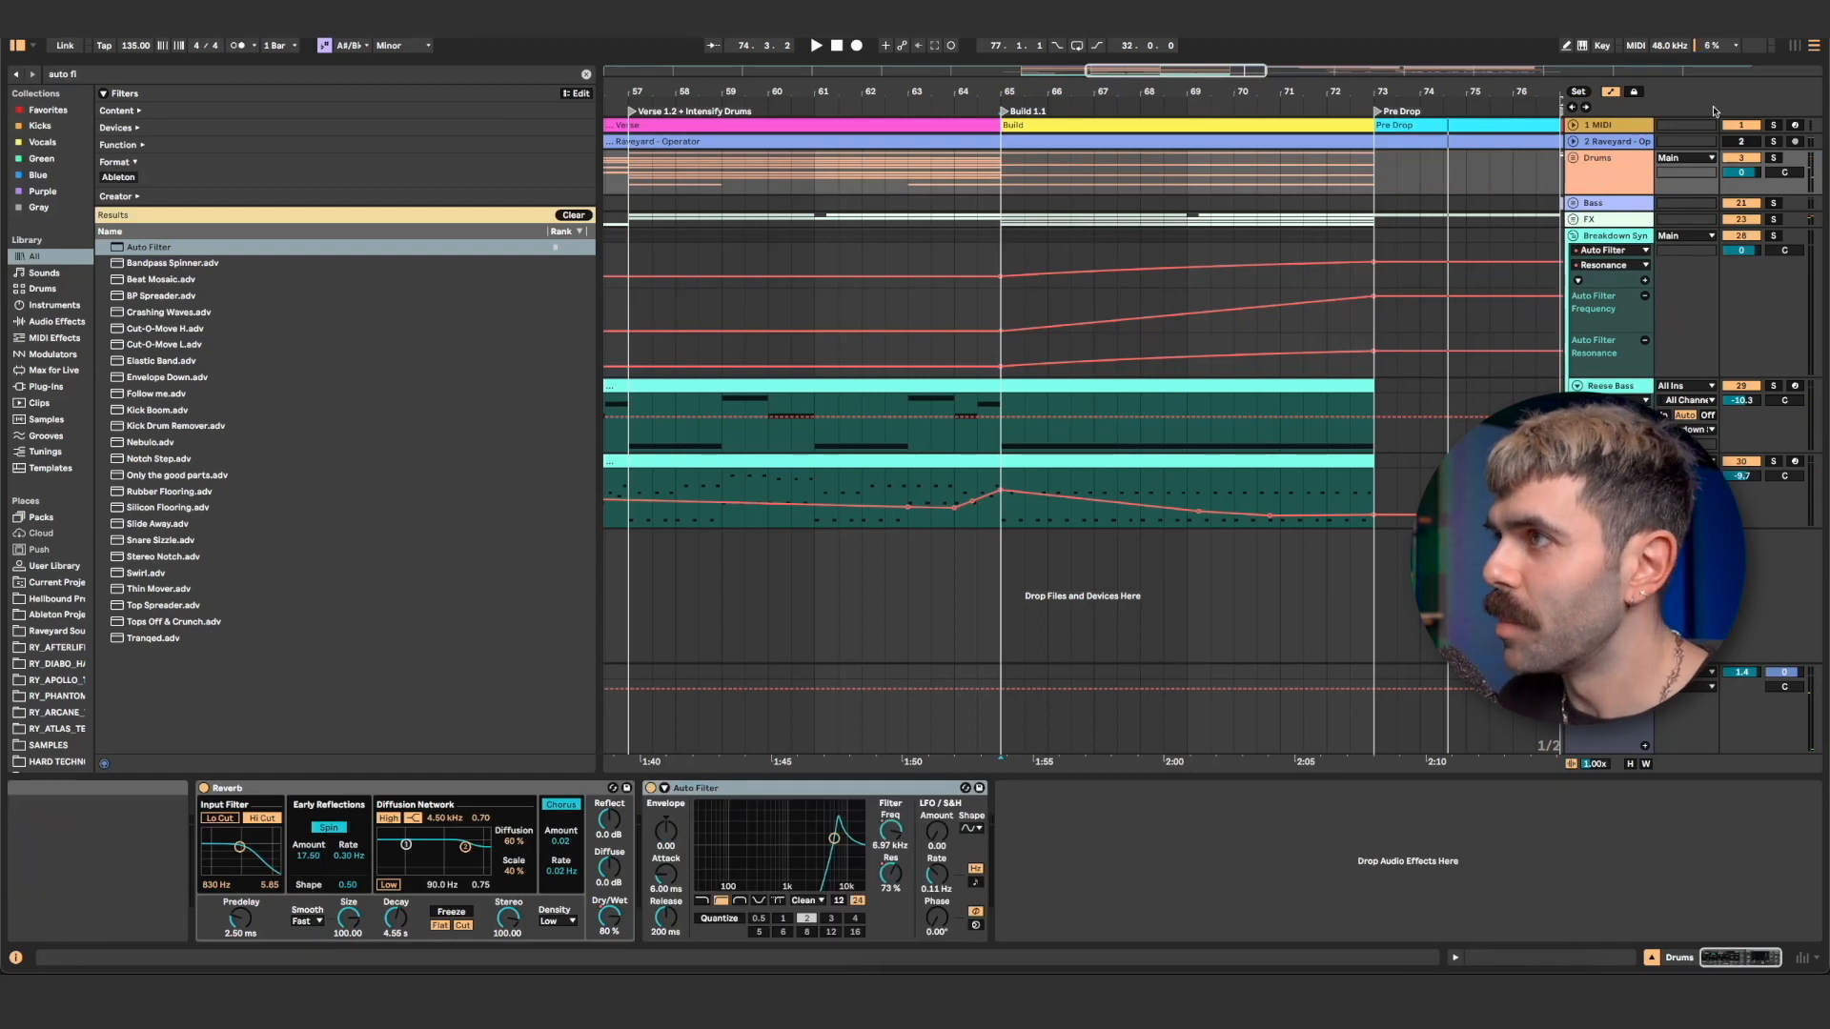
click(1573, 158)
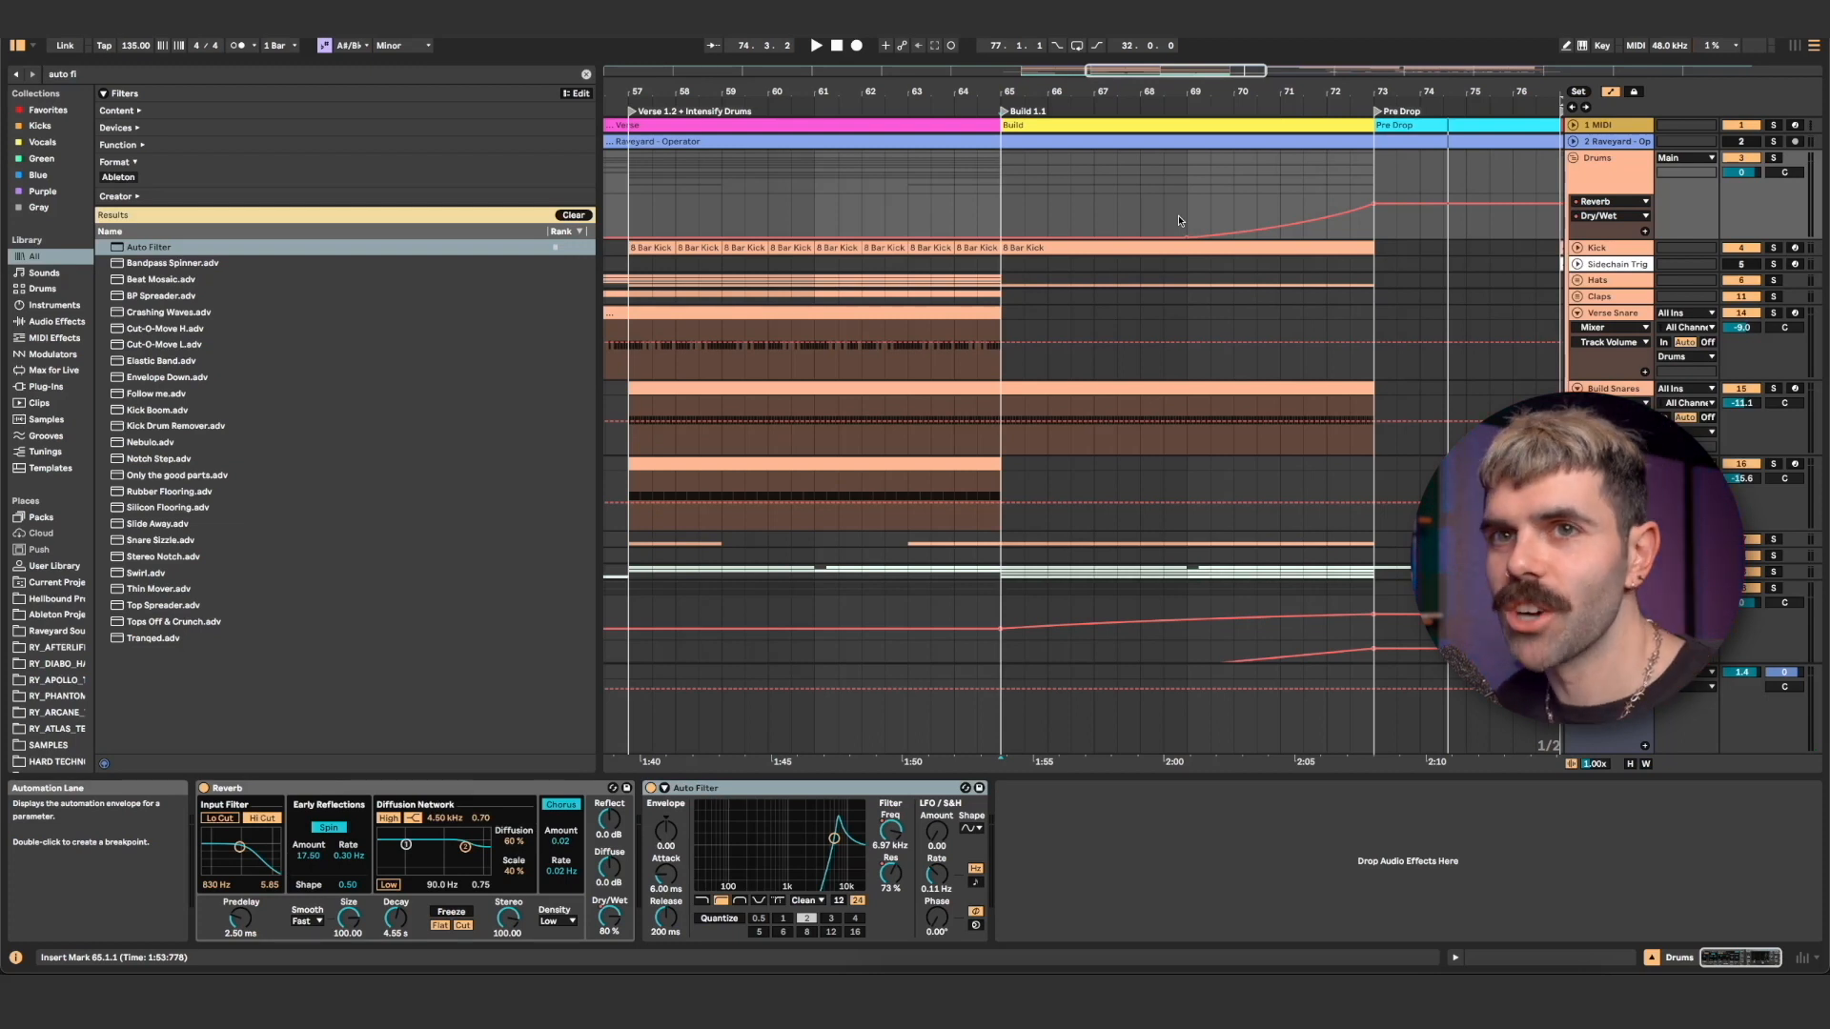
Automate the Drums group's Auto Filter frequency and resonance to rise from bar 65 to bar 73, each in its own lane.
click(1611, 202)
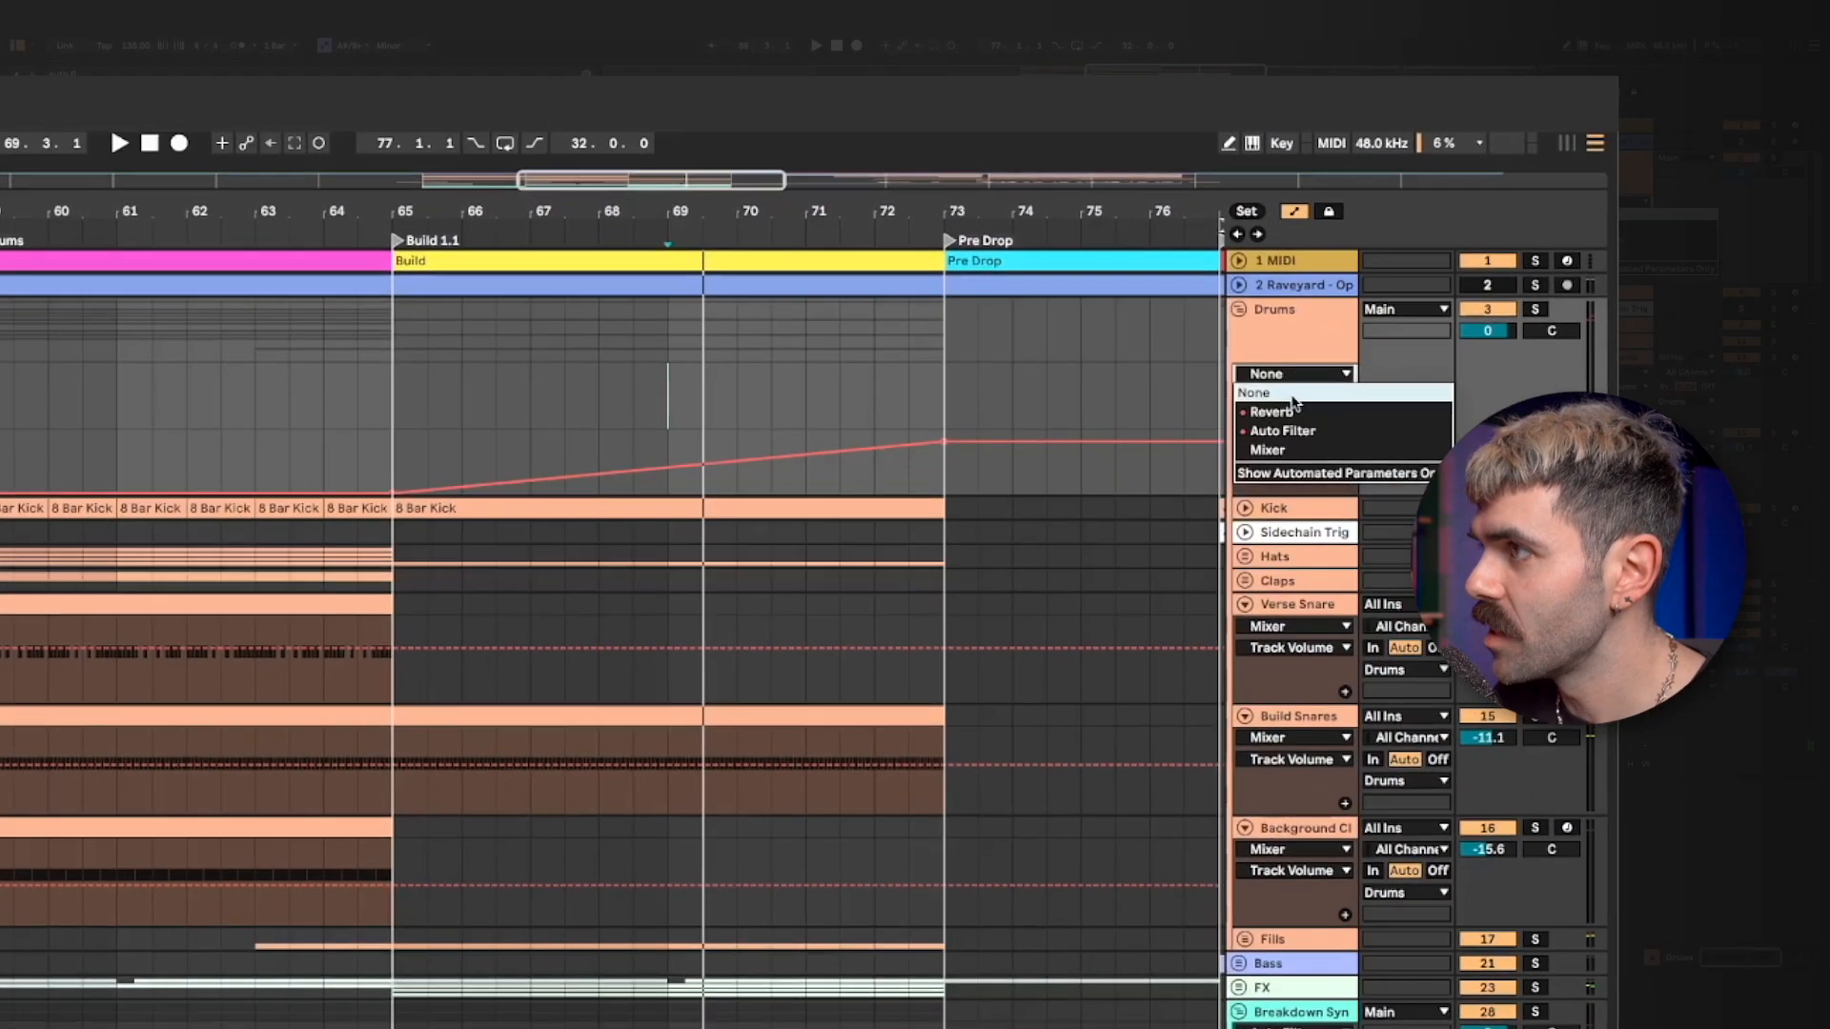
click(1282, 431)
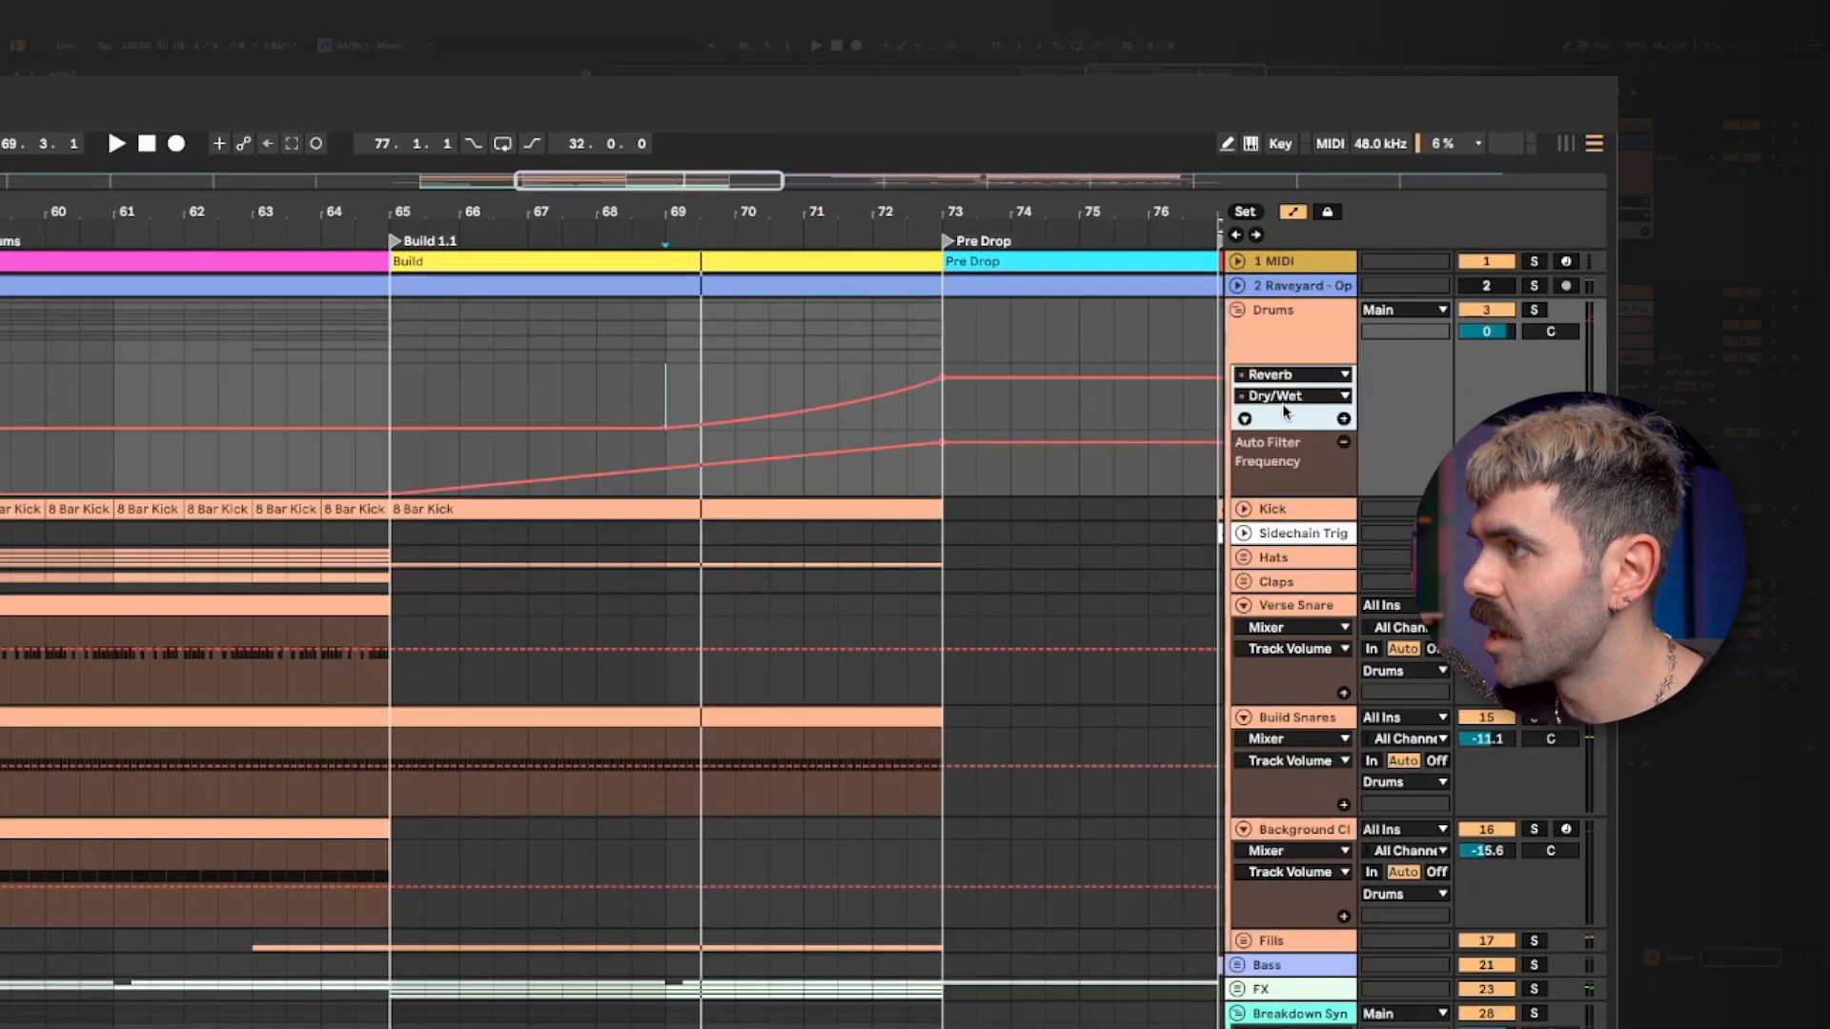
click(1292, 396)
click(1283, 530)
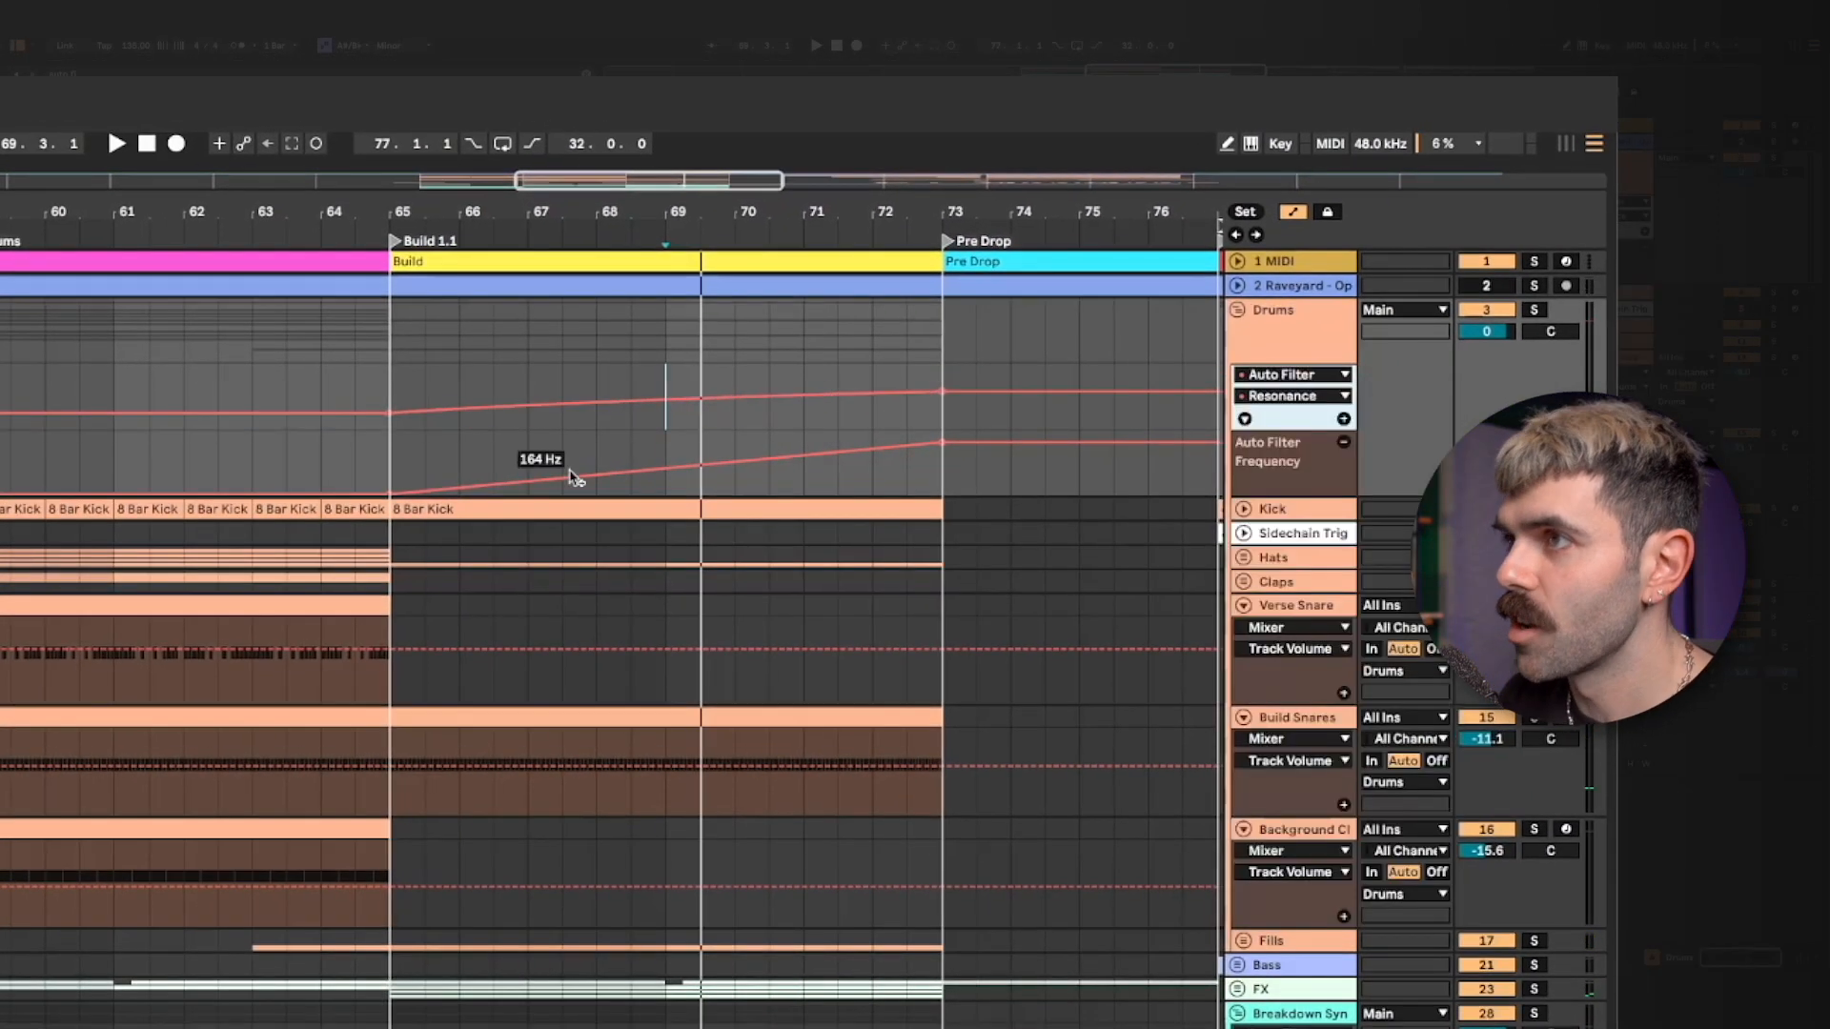
While playing from bar 65, lower the Drums filter frequency's bar 73 endpoint to about 608 Hz and slightly reduce the resonance endpoint.
click(396, 398)
key(space)
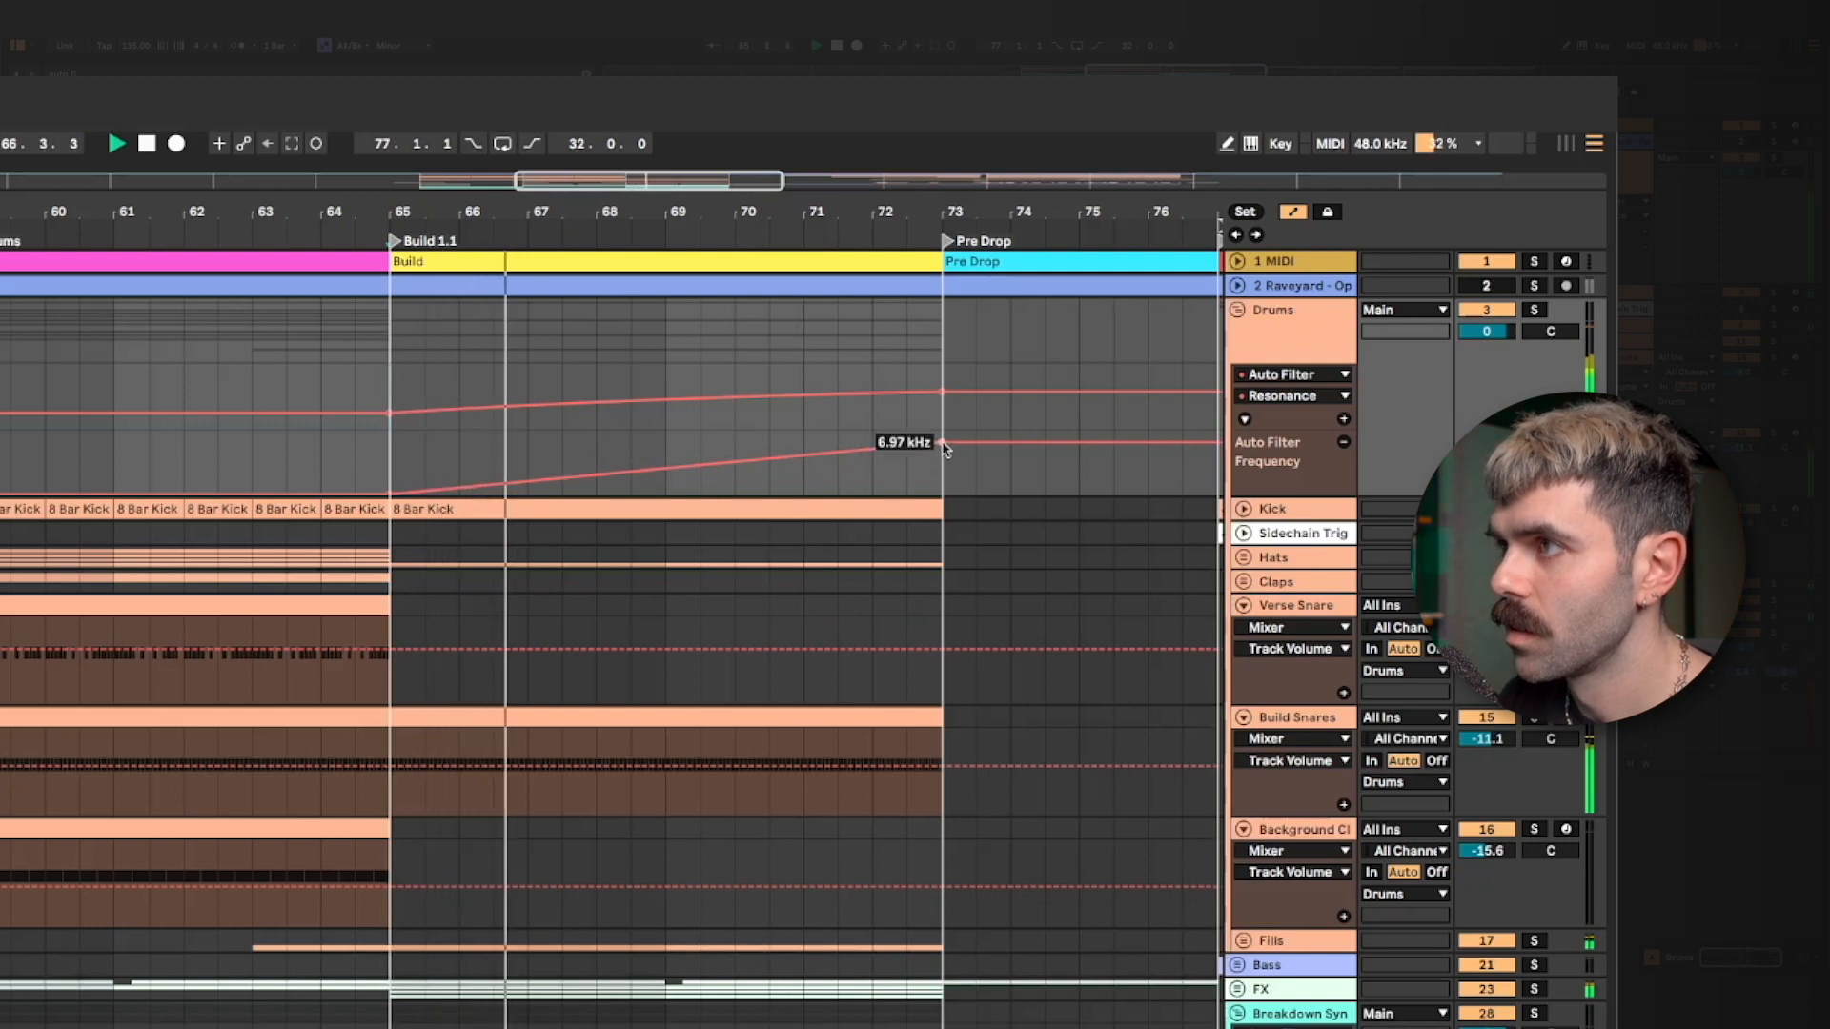
drag(943, 445, 943, 466)
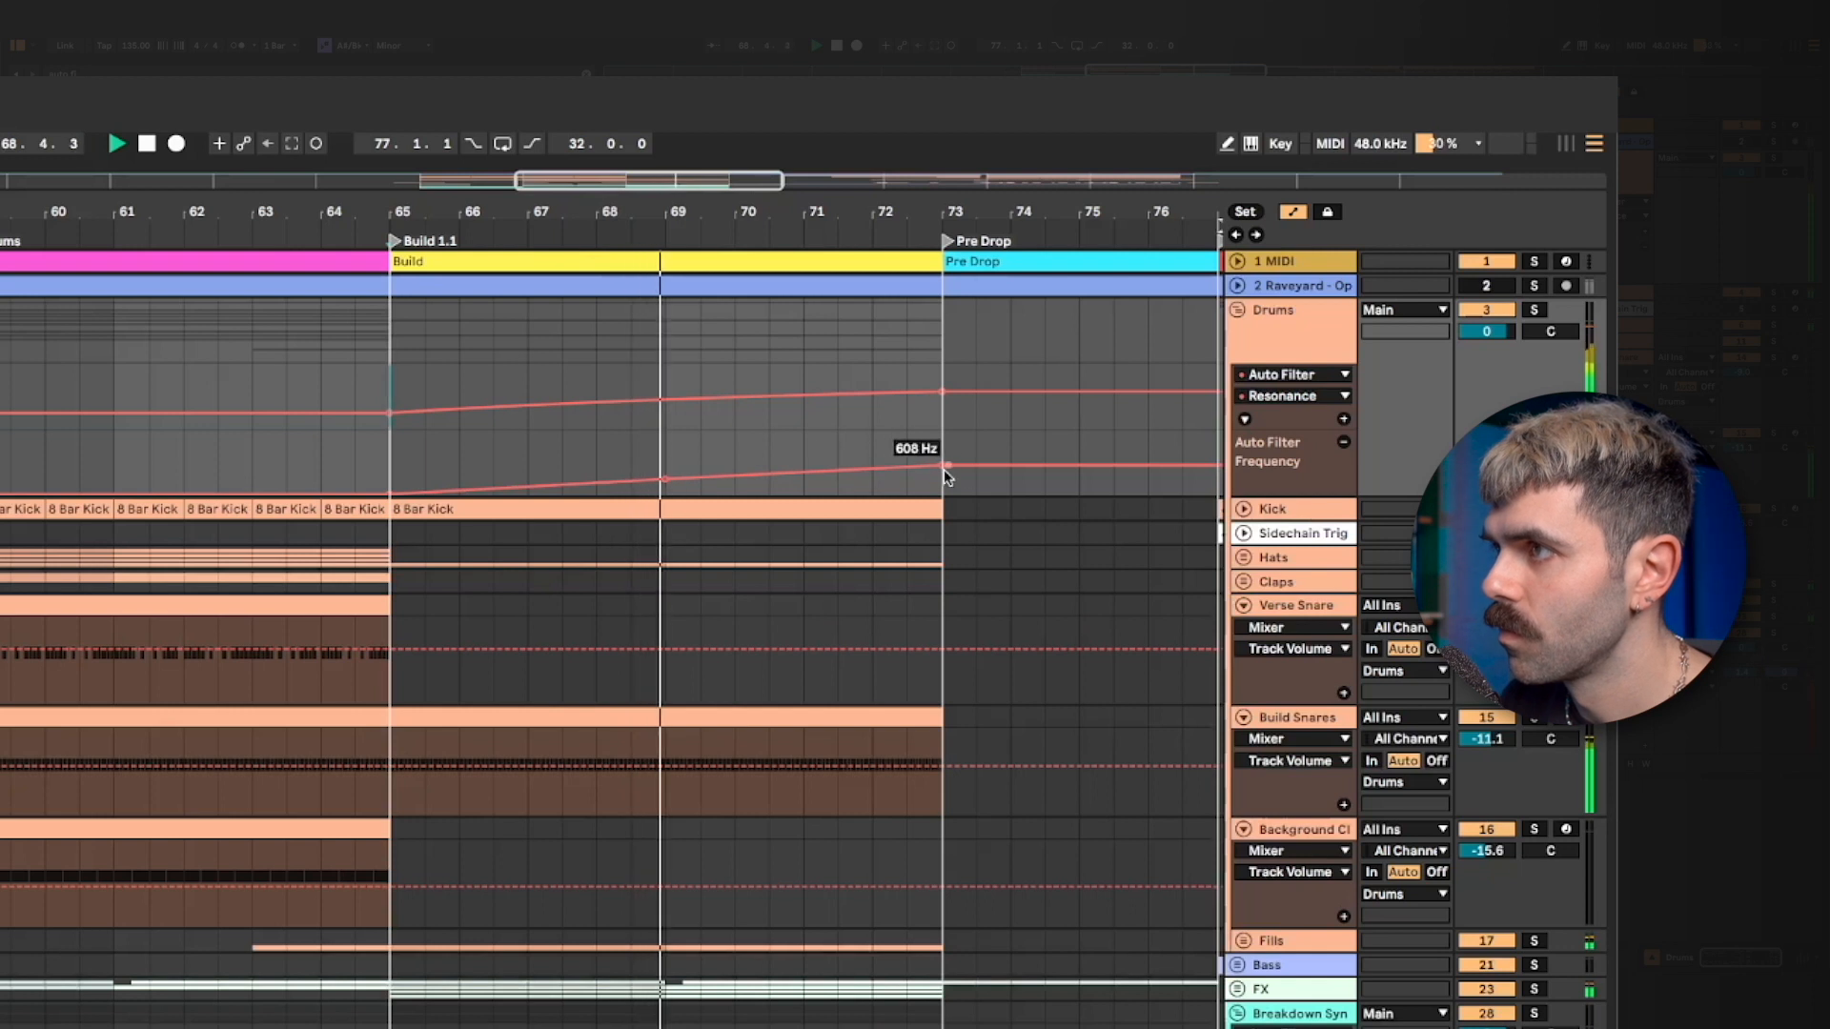
drag(942, 392, 942, 398)
drag(943, 467, 942, 464)
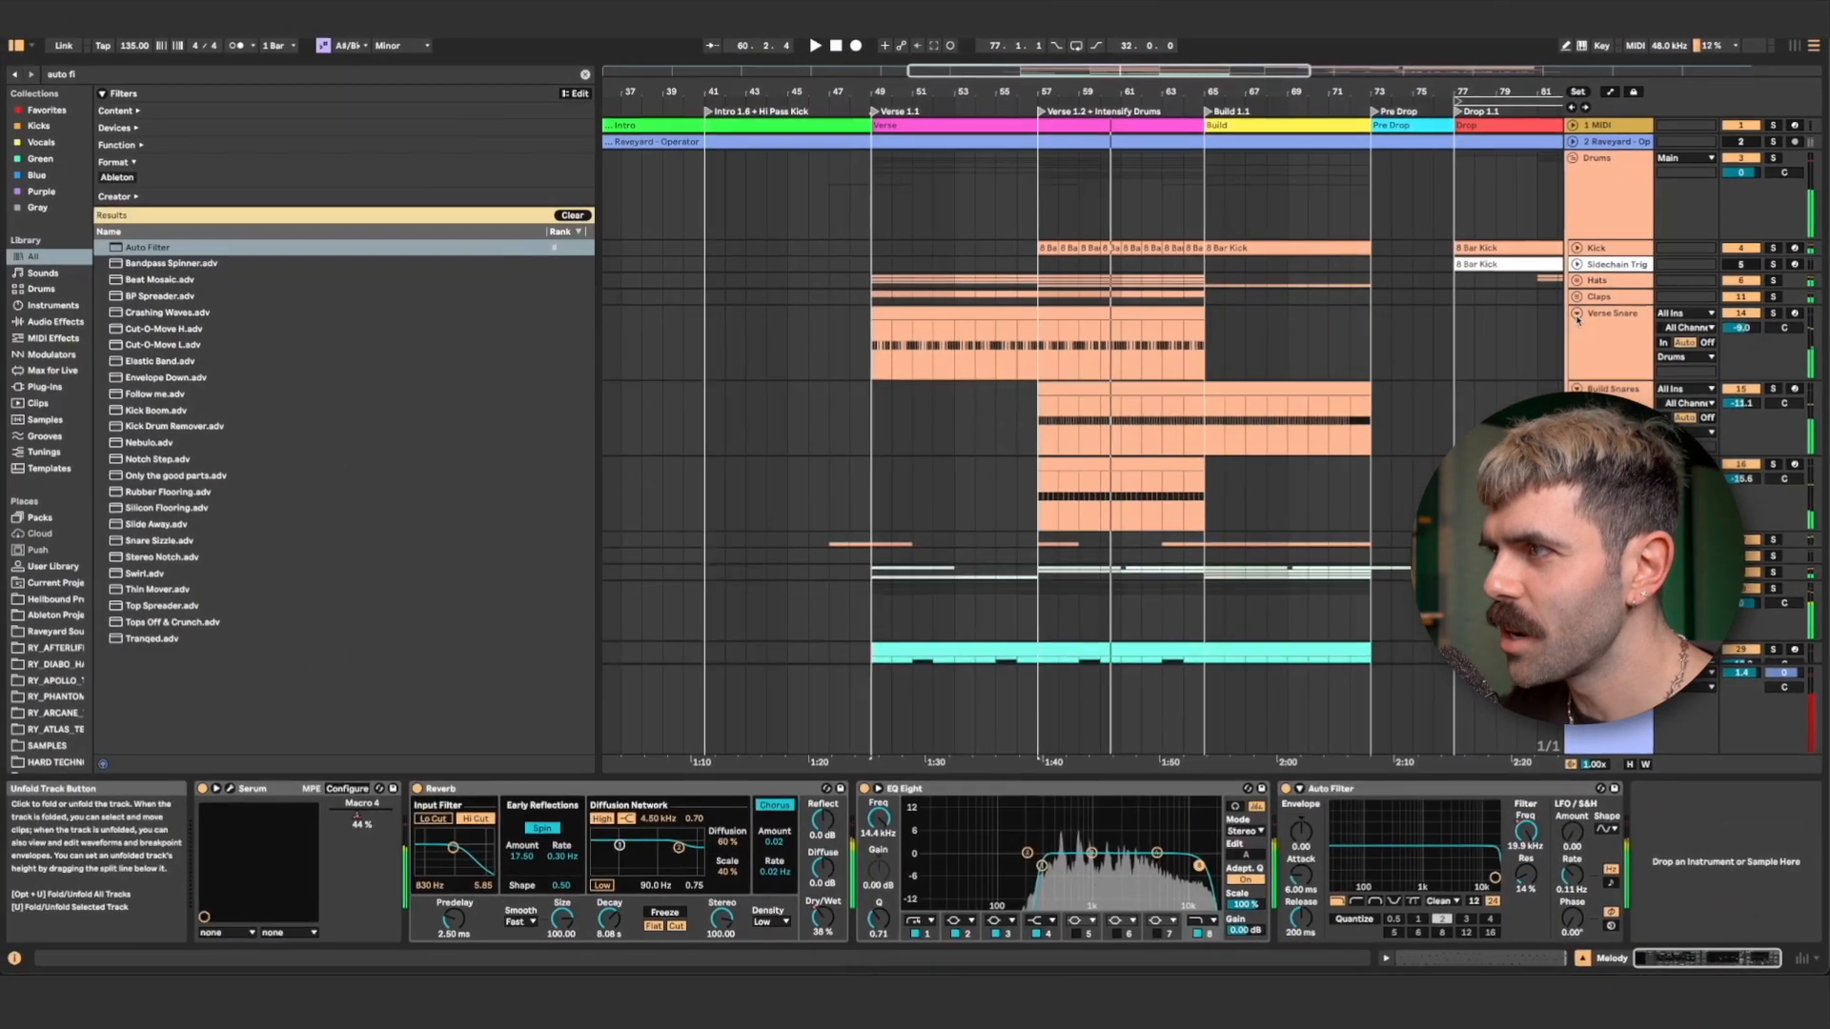
Copy the sidechain Compressor from the Bass group to the end of the Breakdown Synth group's device chain.
click(1359, 462)
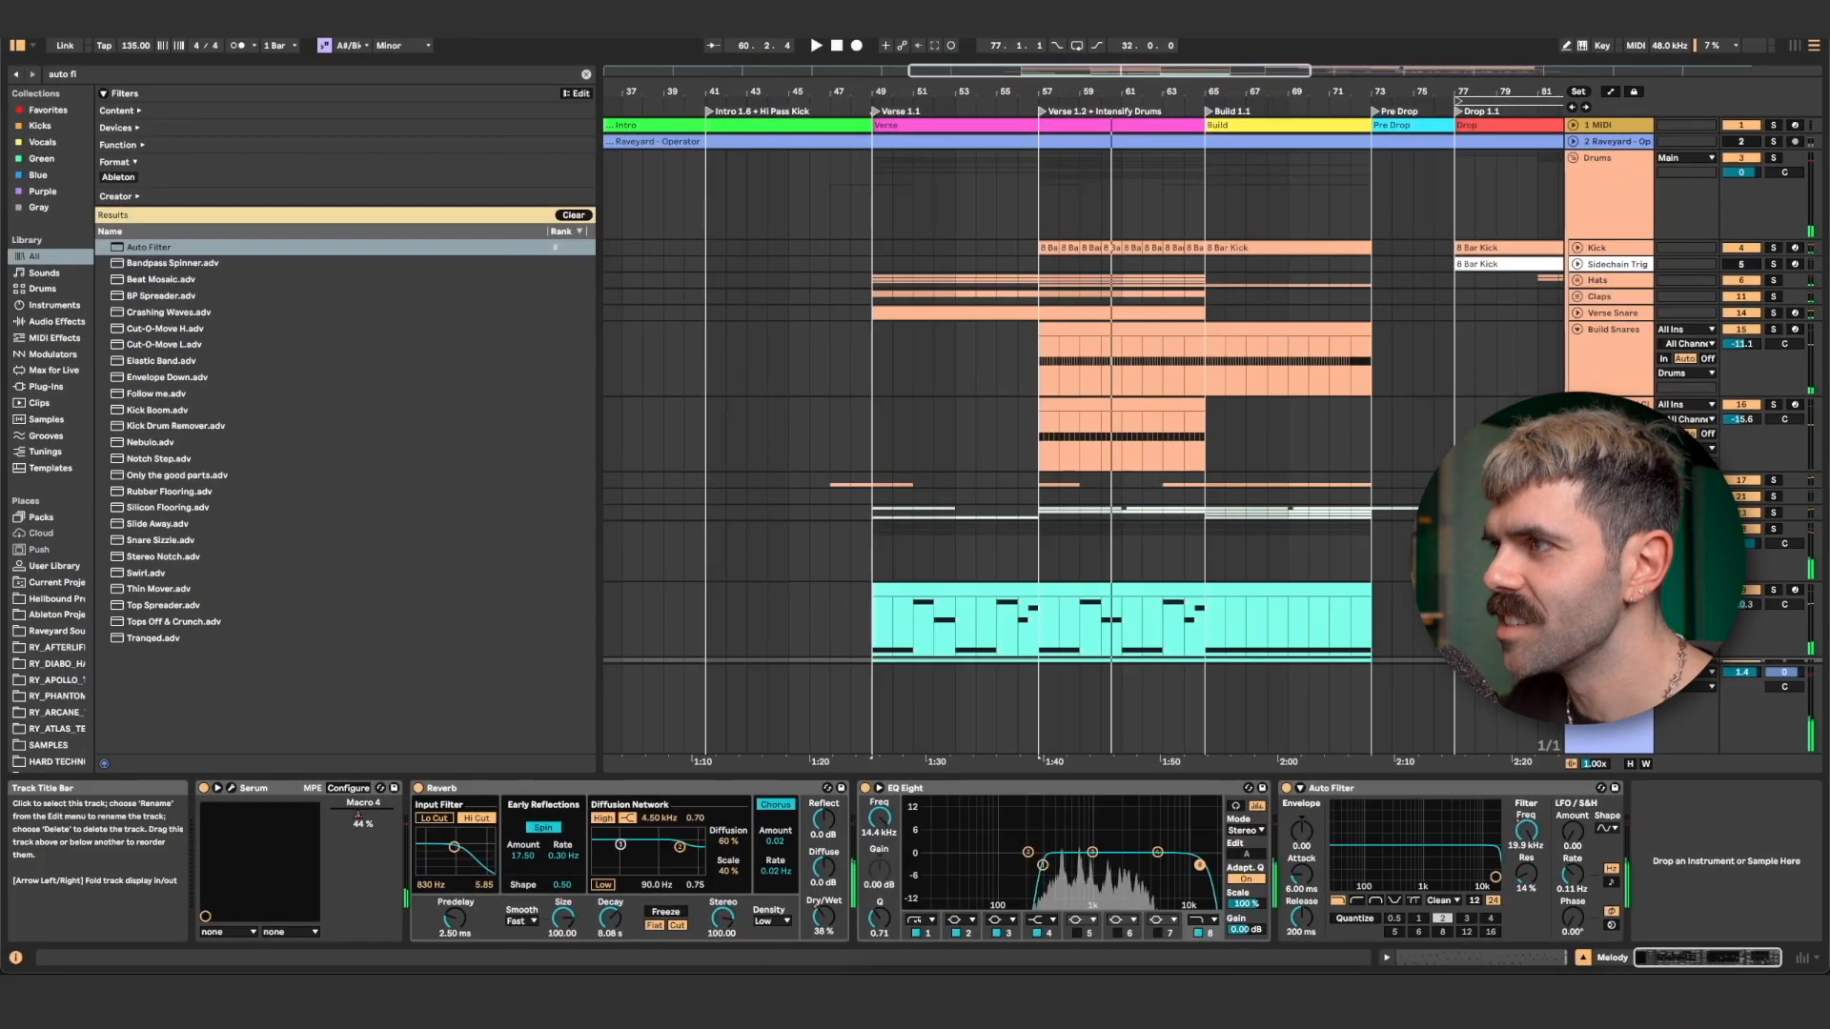
scroll(1082, 204, down, 1)
scroll(1082, 204, left, 1)
scroll(1081, 204, up, 1)
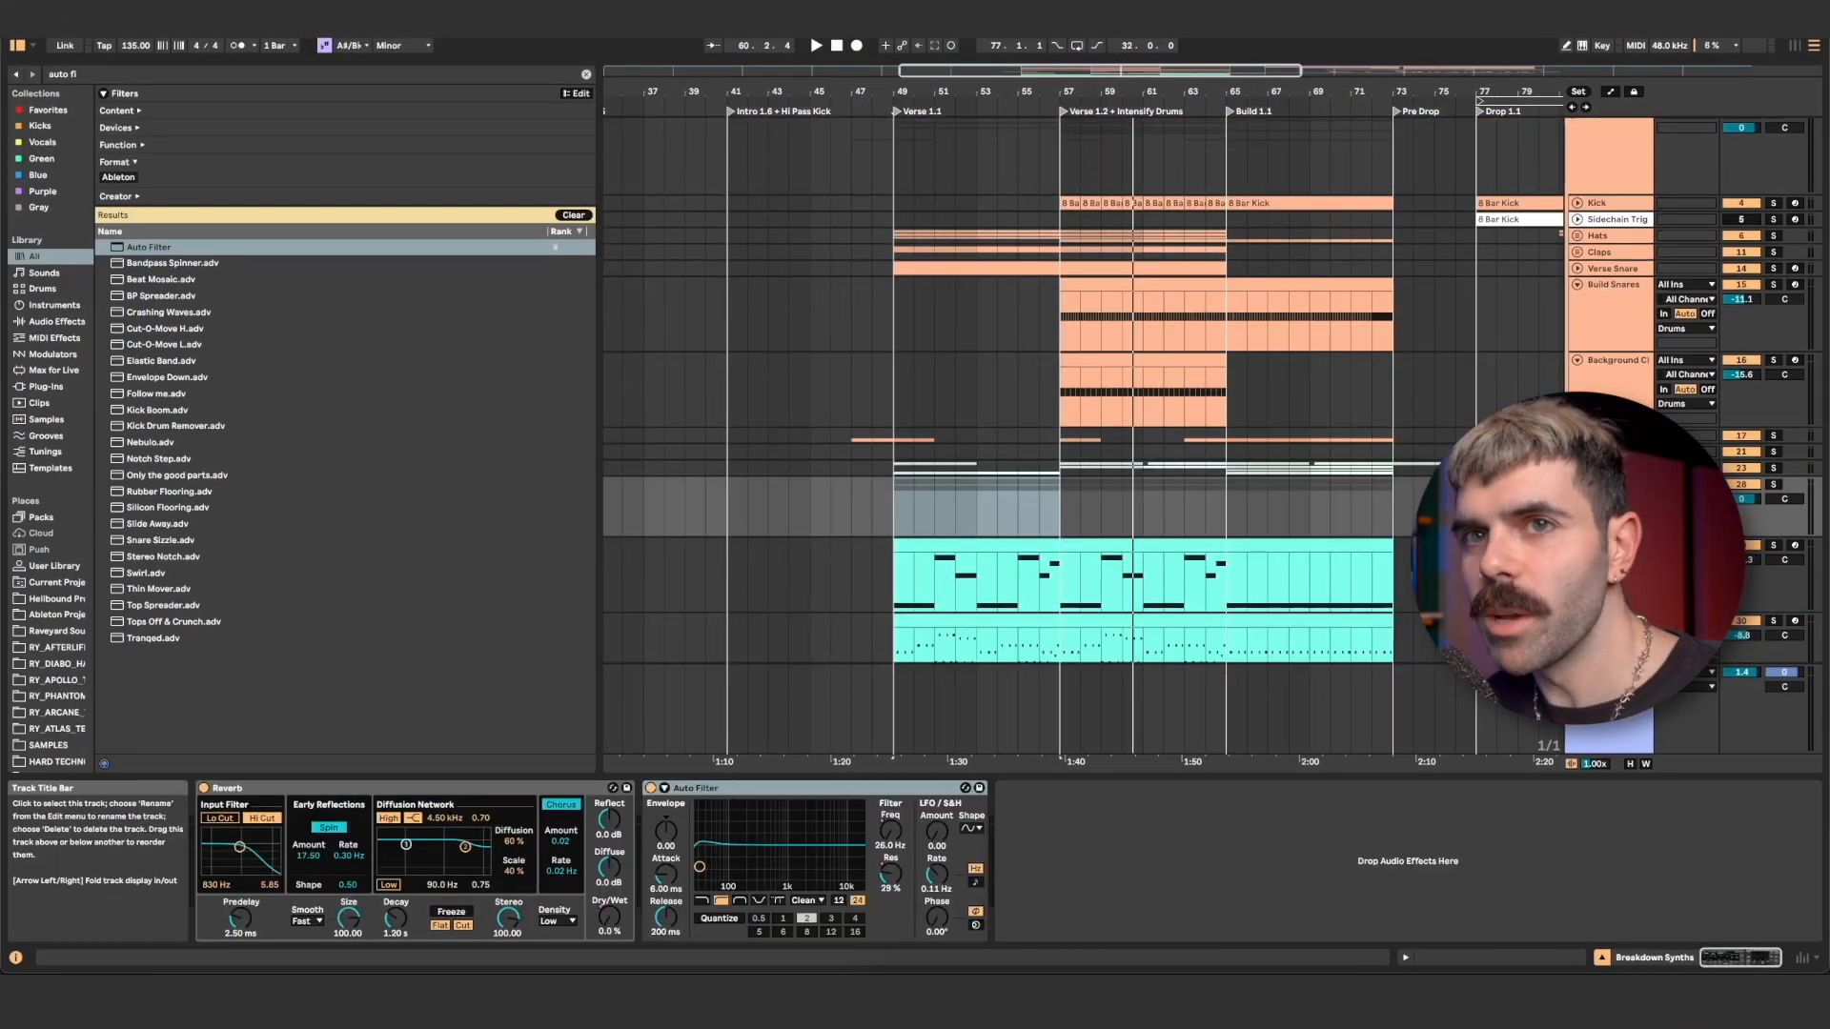
click(1613, 452)
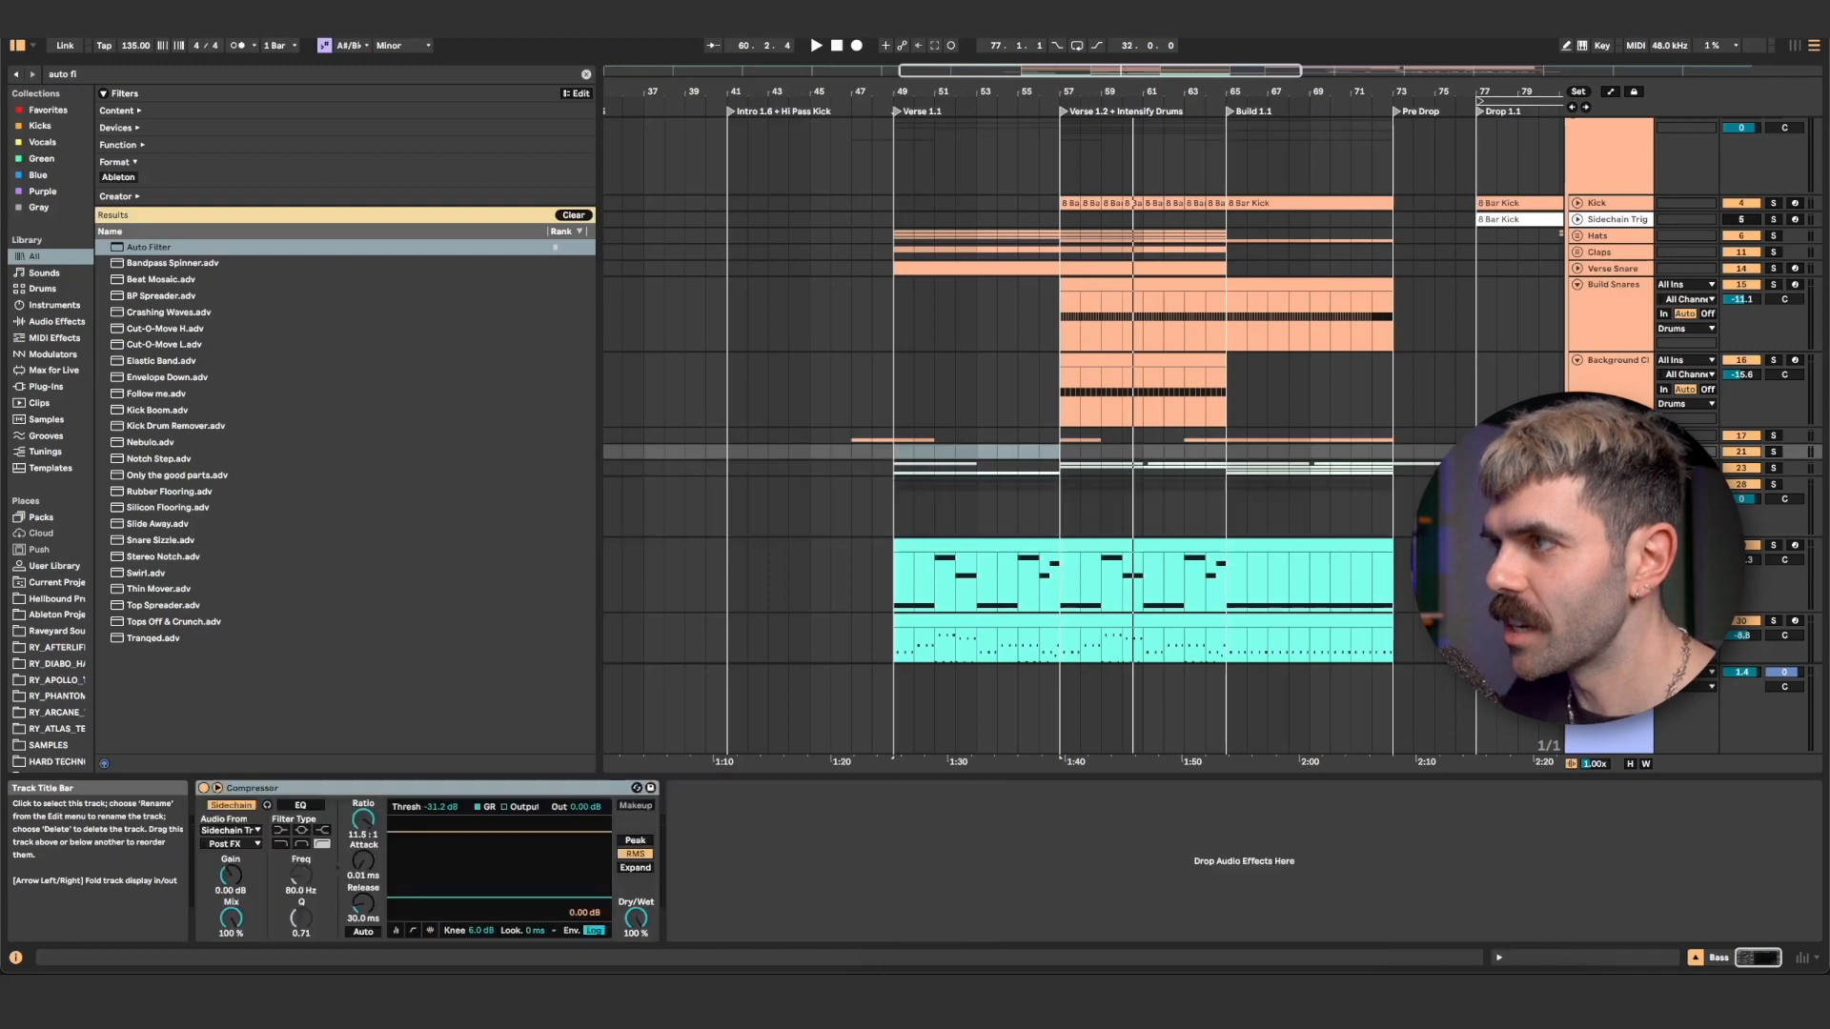
click(435, 791)
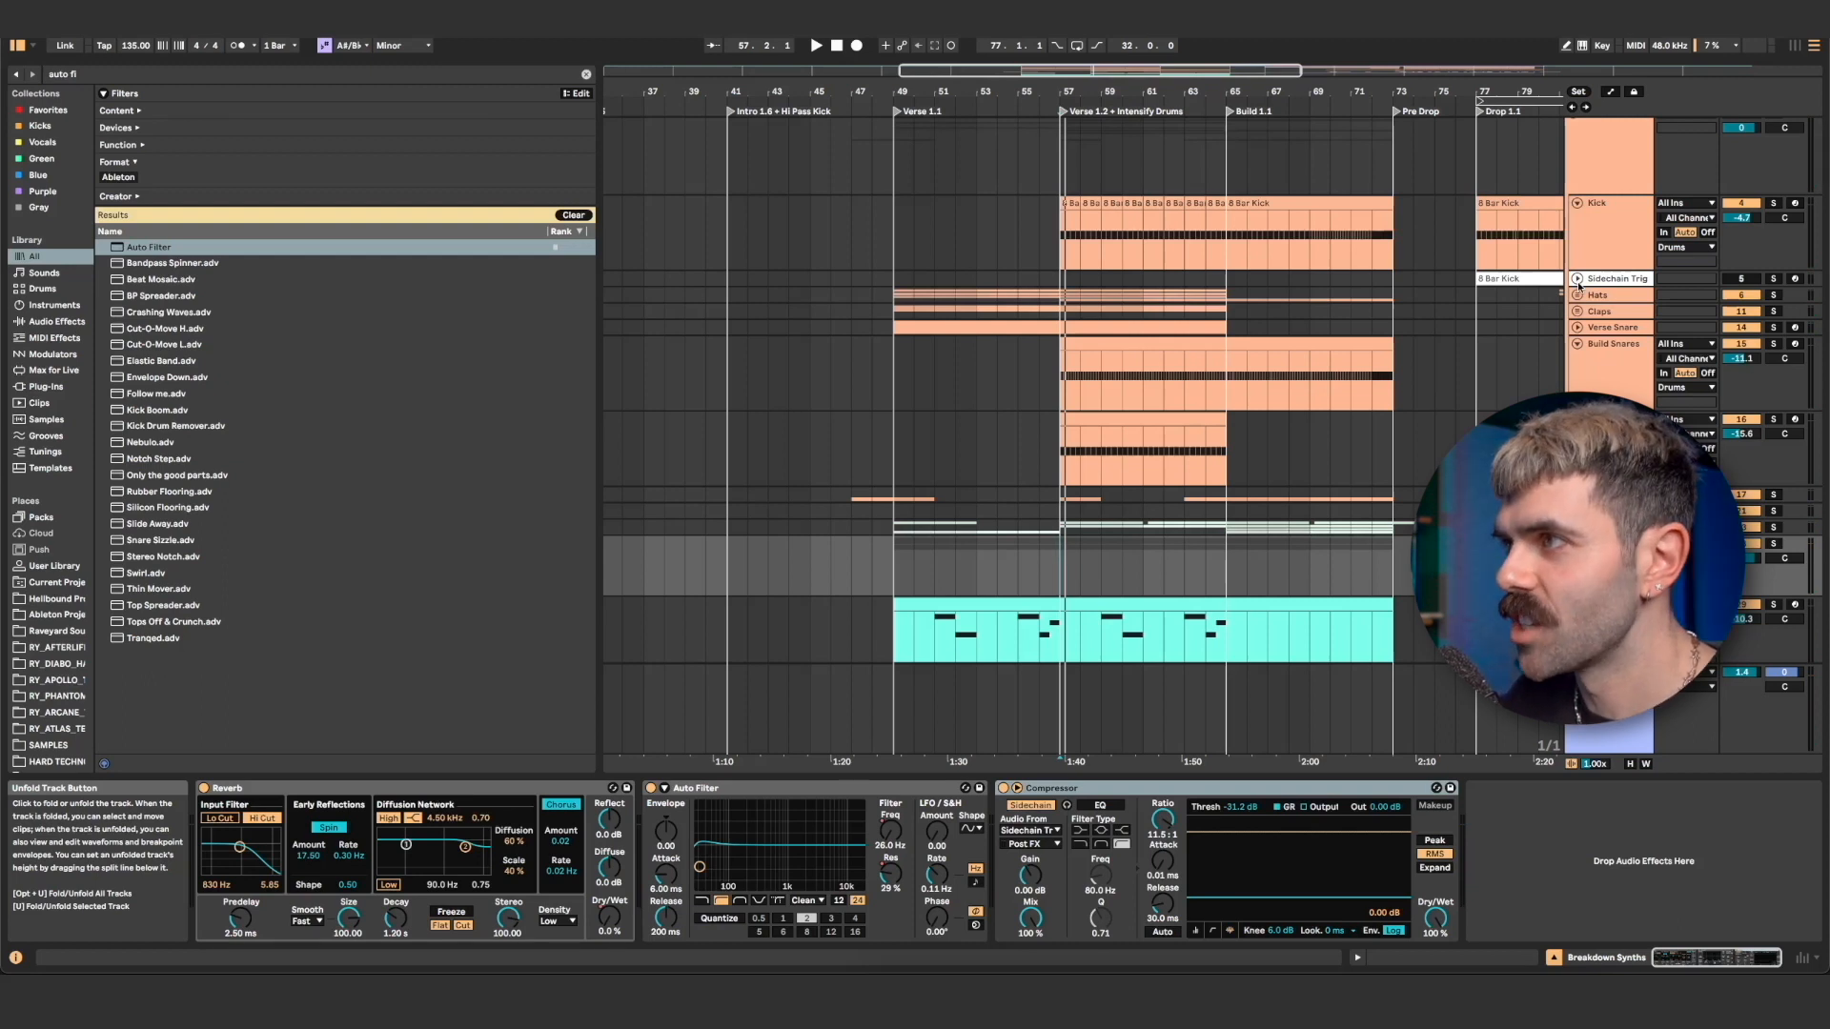
Consolidate the kick clips from bar 57 to bar 73, duplicate them onto the Sidechain Trigger track, and play from bar 57.
click(1577, 280)
drag(1394, 206, 1061, 206)
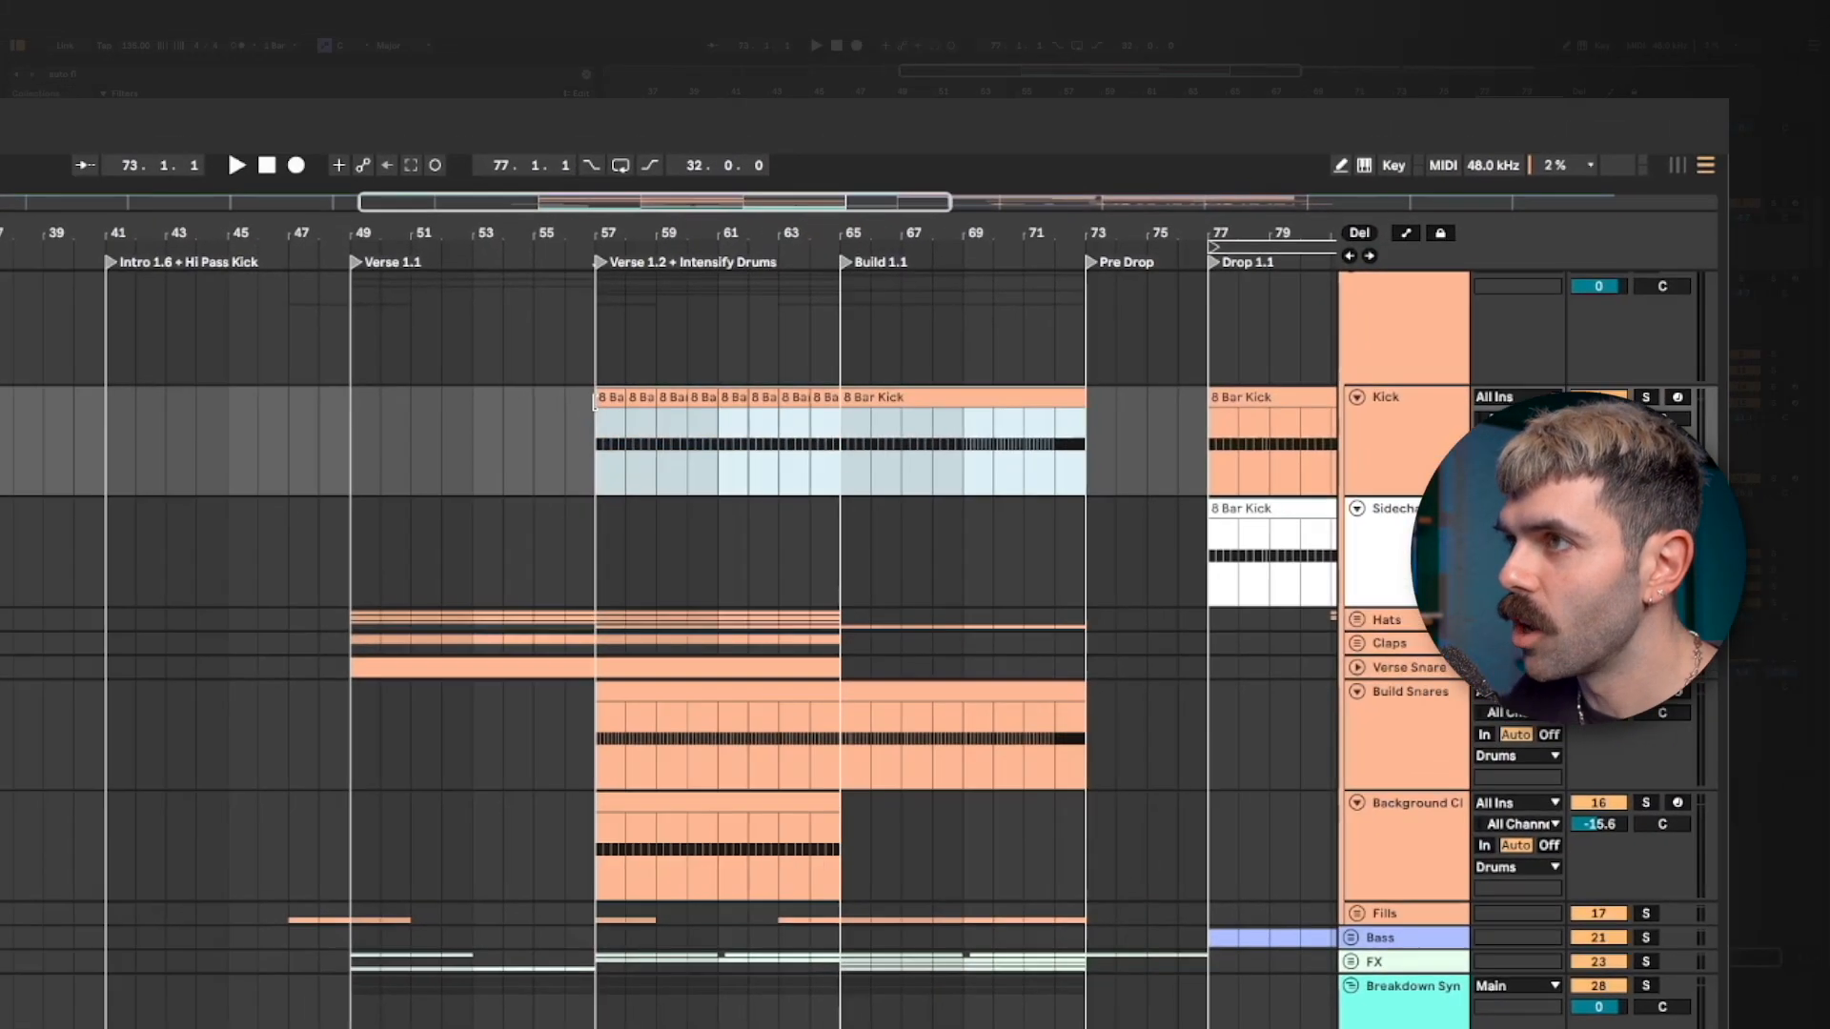
drag(658, 393, 620, 566)
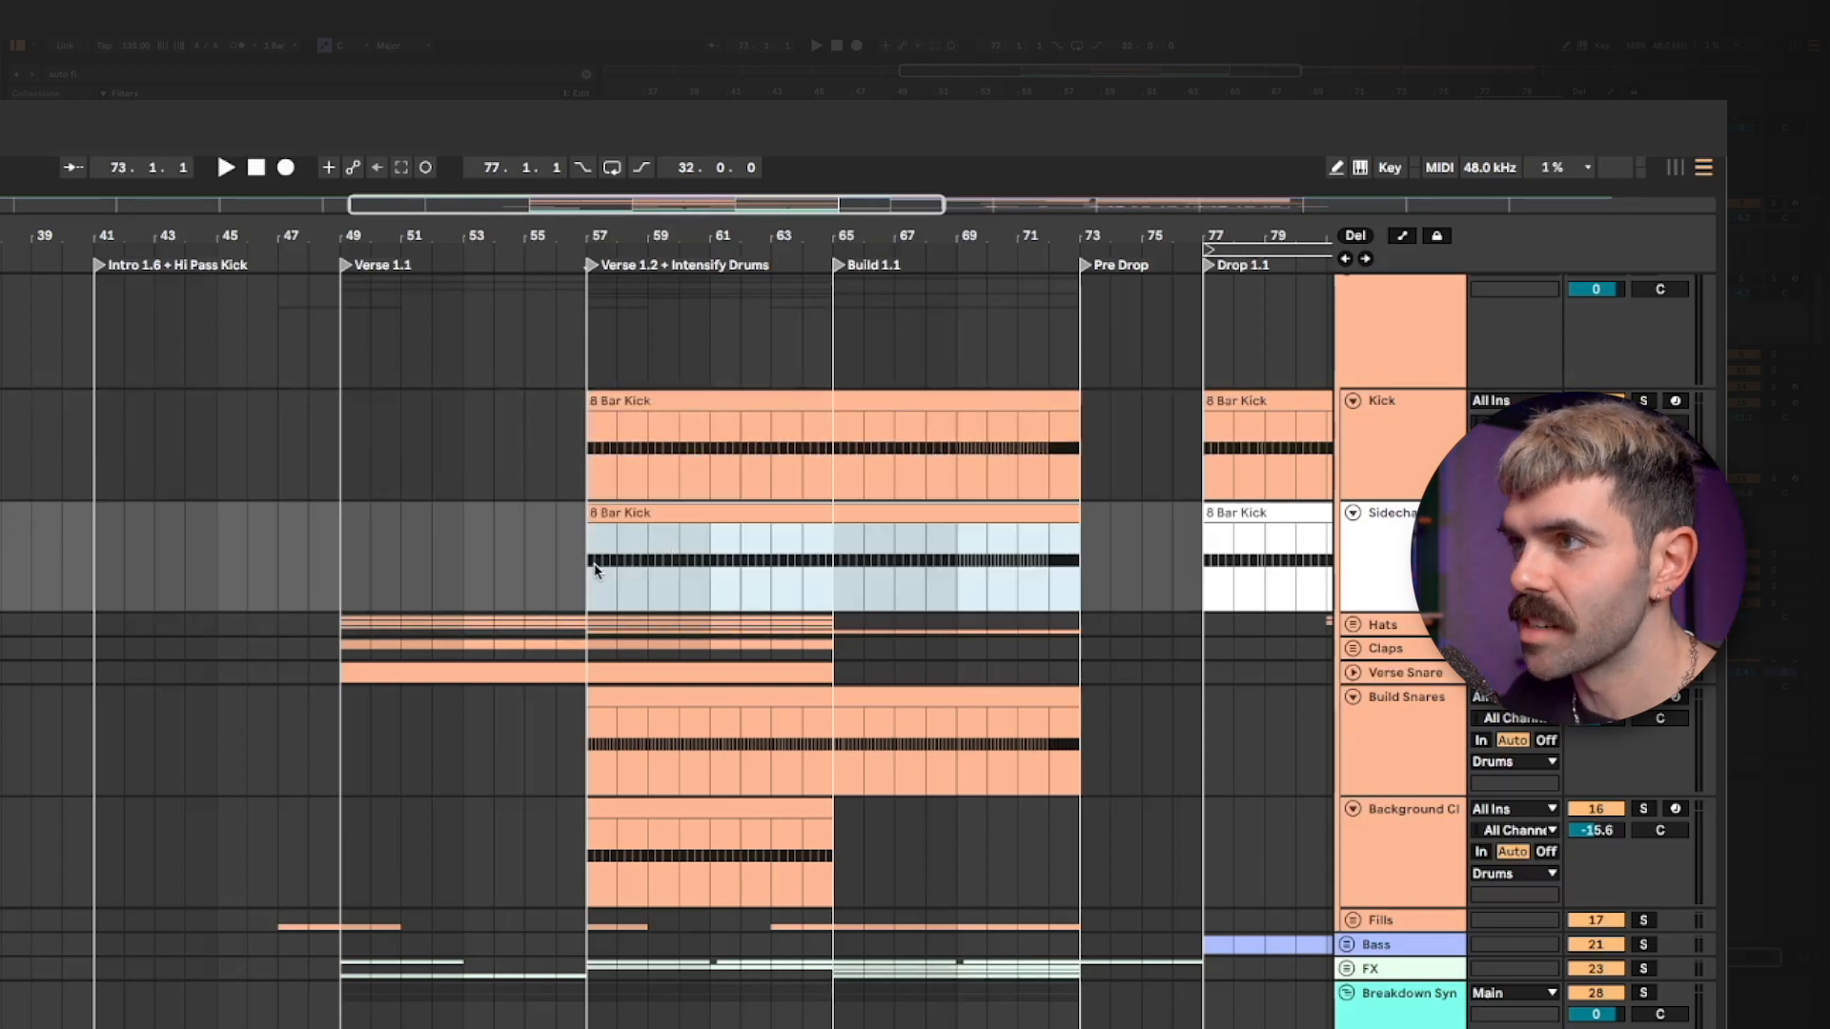
click(600, 570)
key(space)
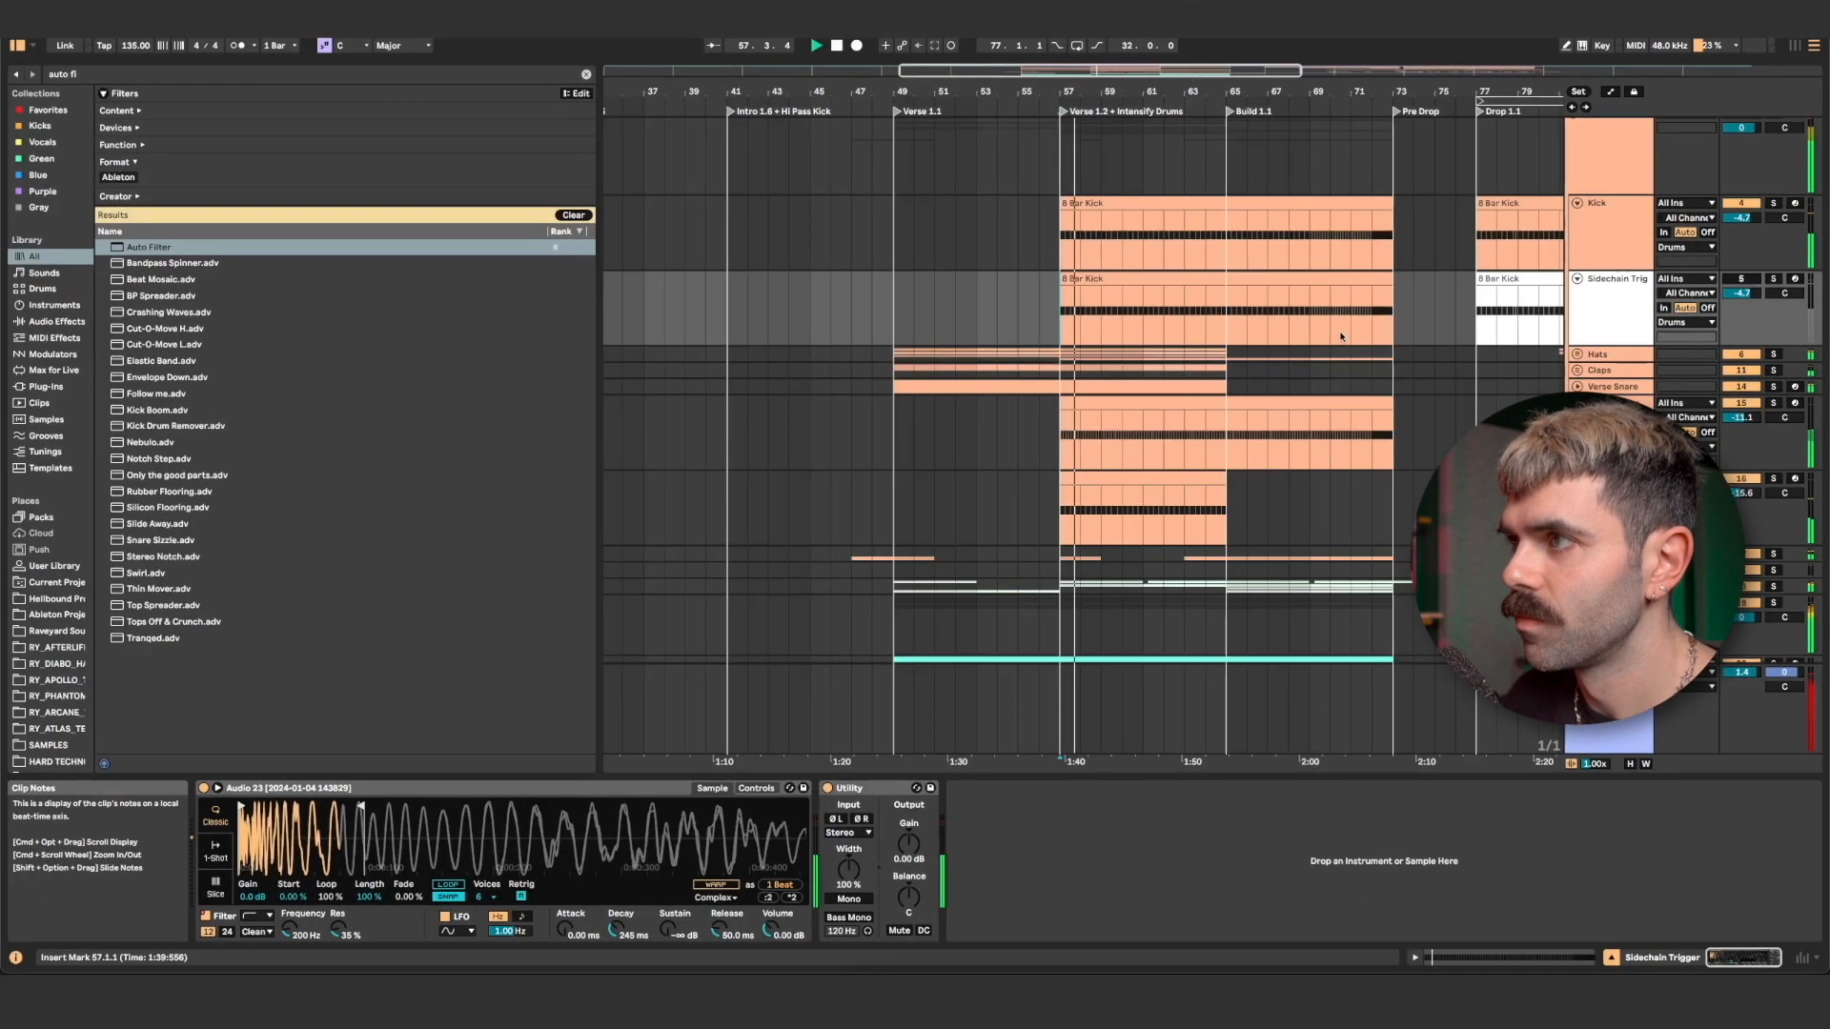
Set the Breakdown Synth group's Compressor ratio to 2.13:1 and audition the sidechained synths against the kick.
scroll(1347, 330, down, 5)
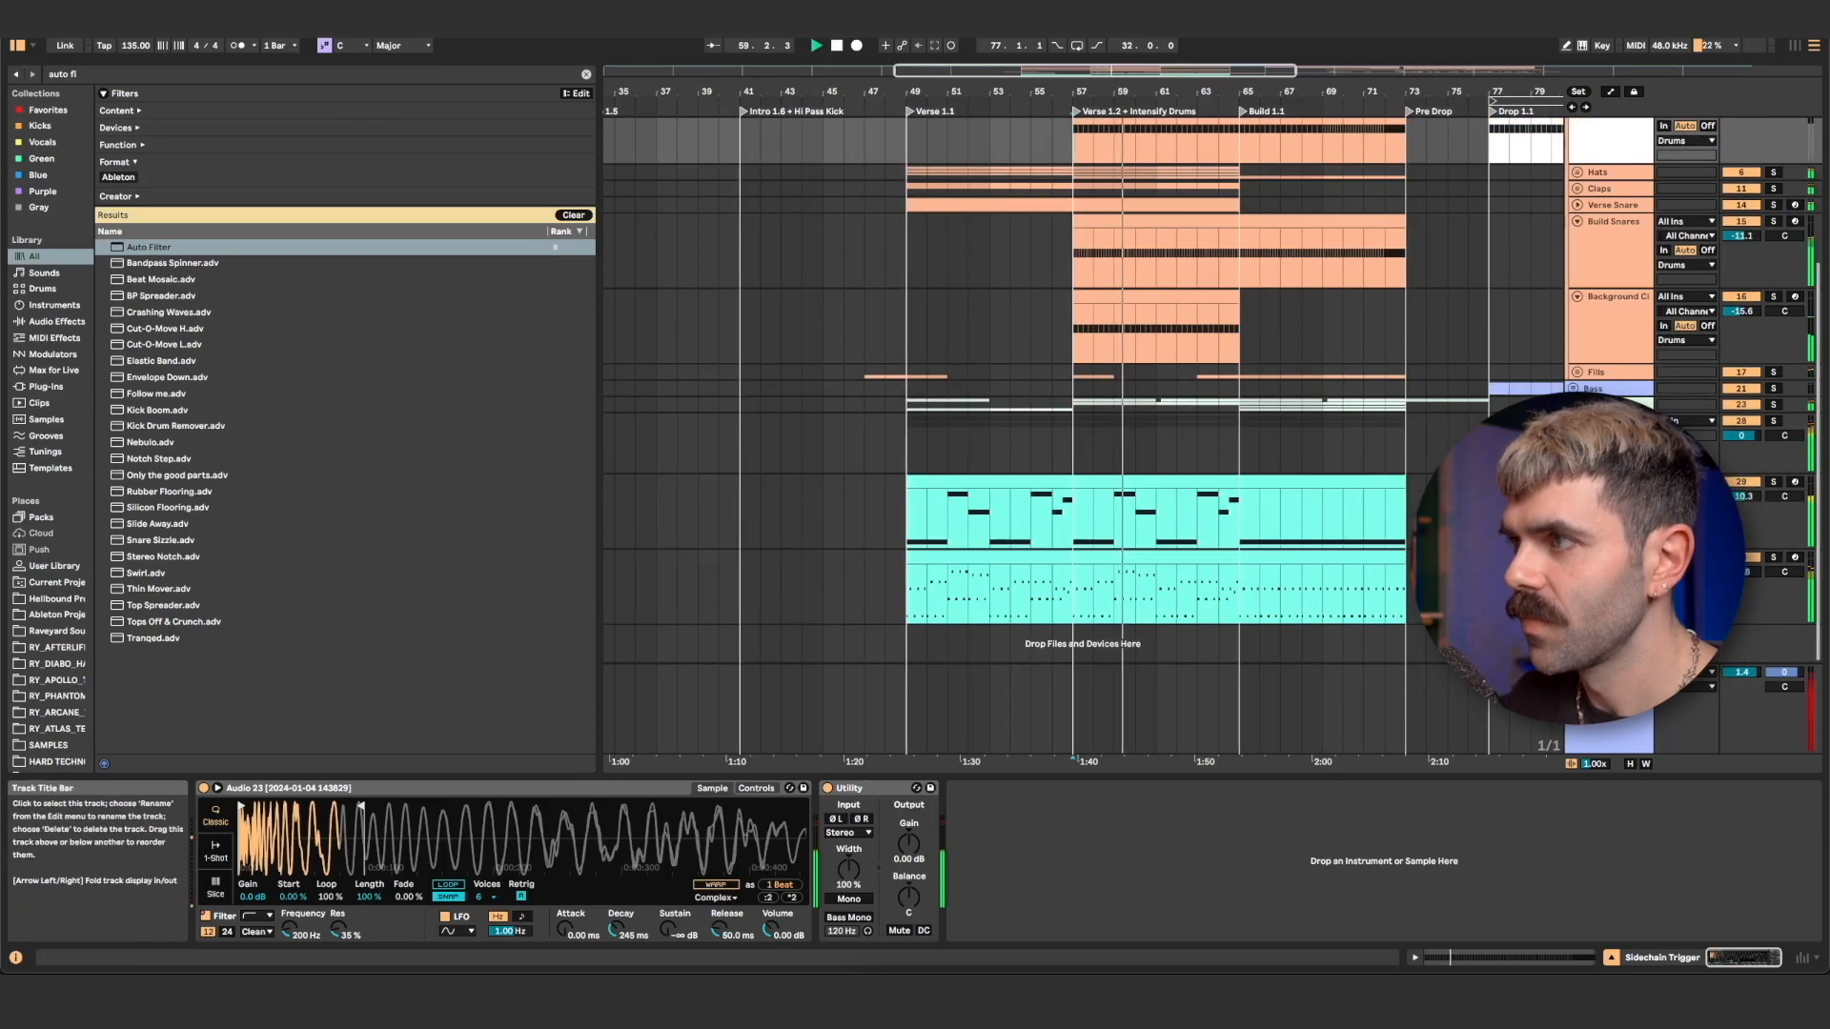
key(space)
click(1614, 422)
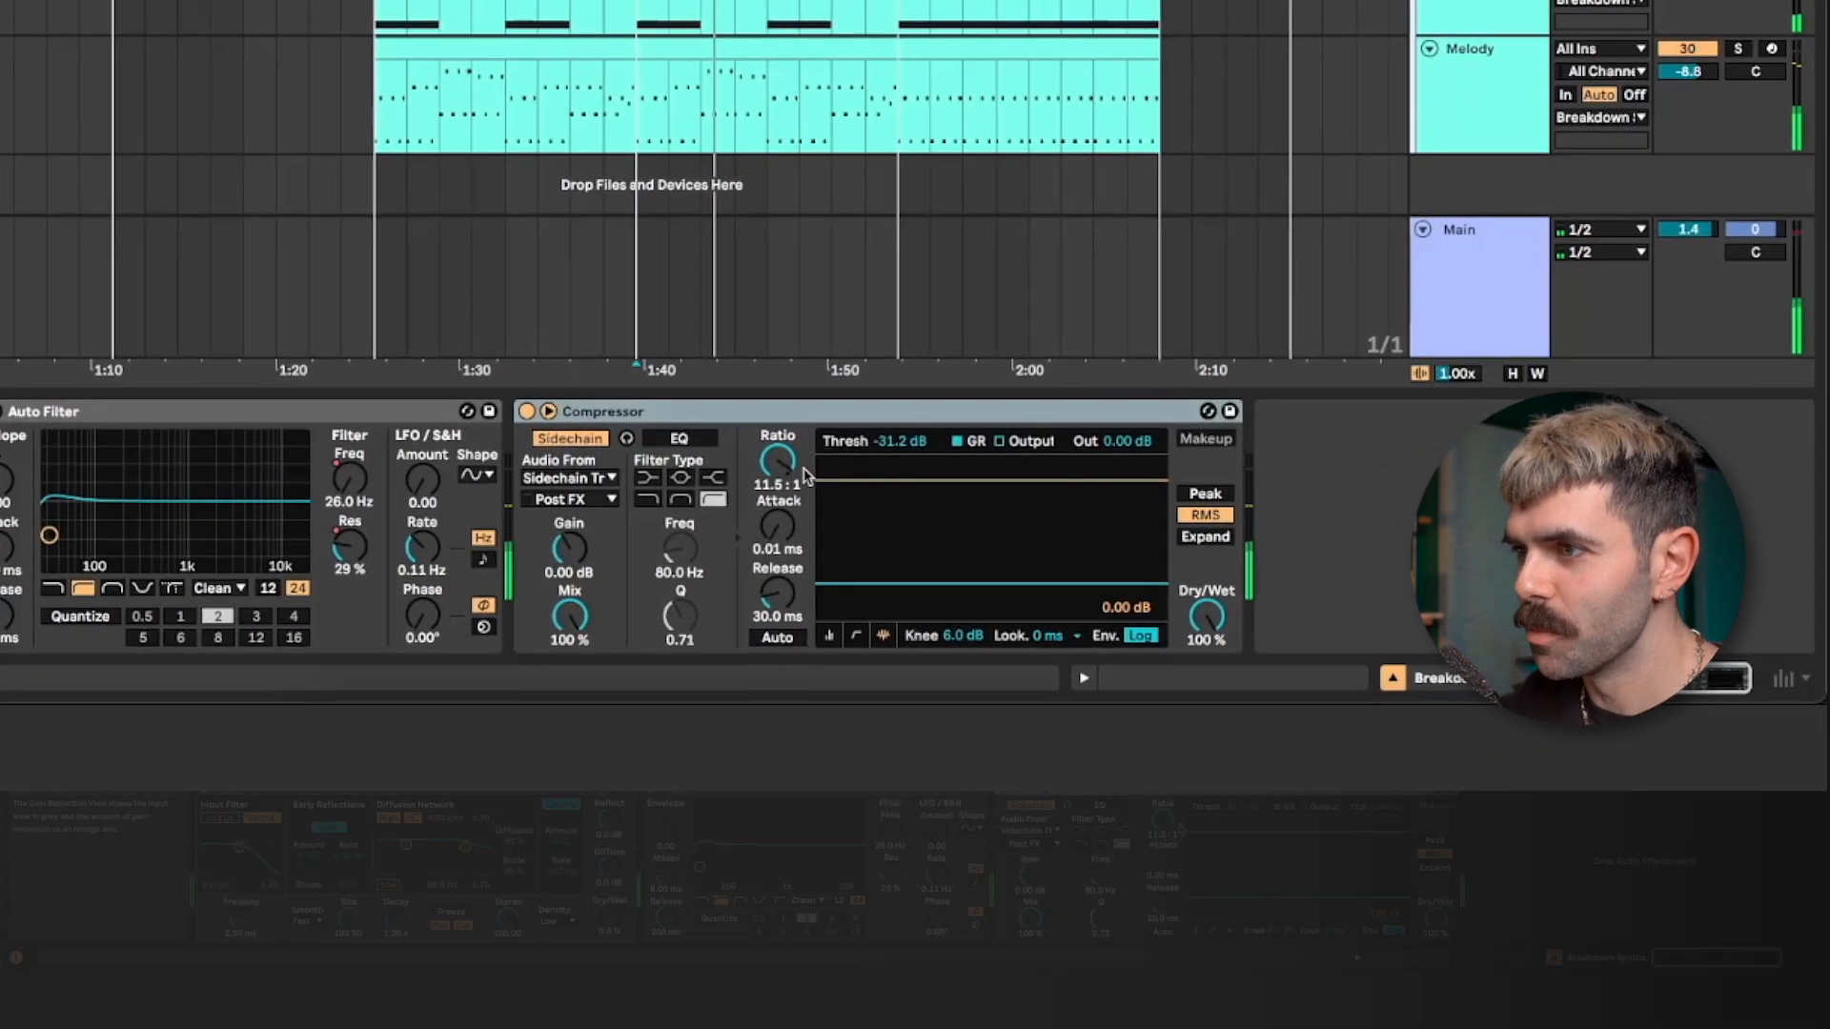
drag(777, 461, 778, 524)
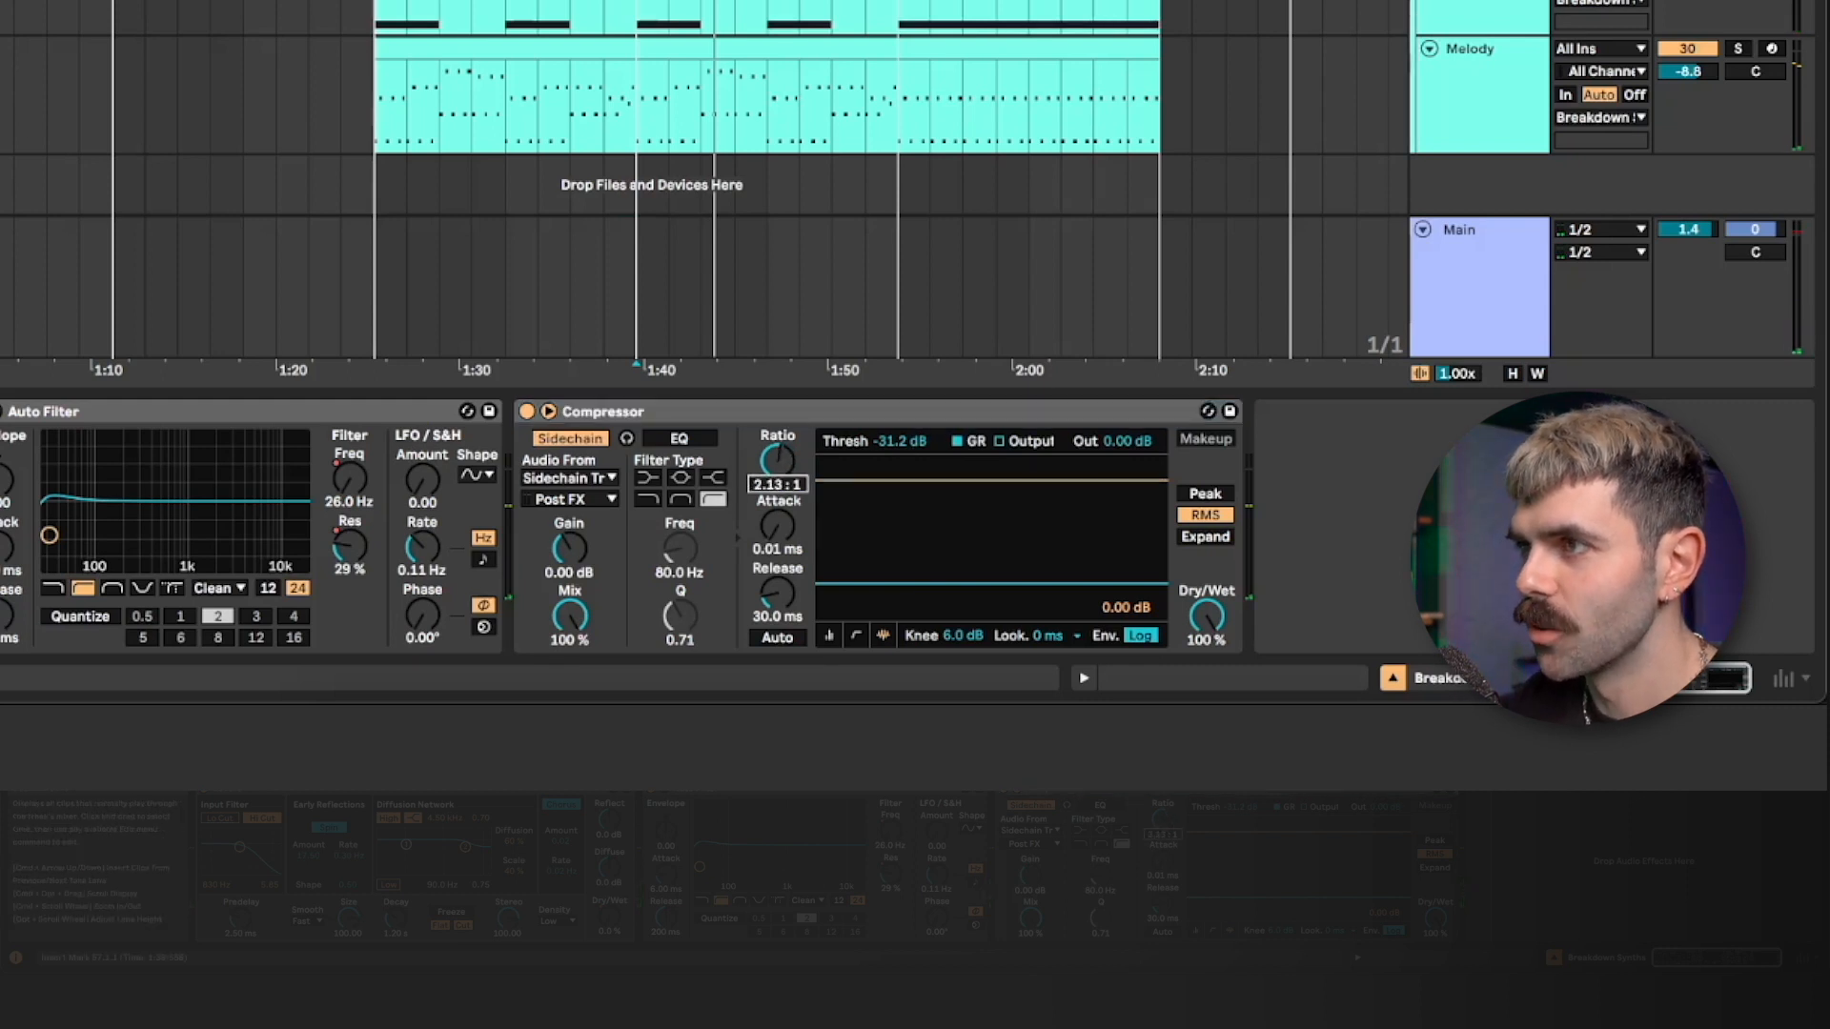
key(space)
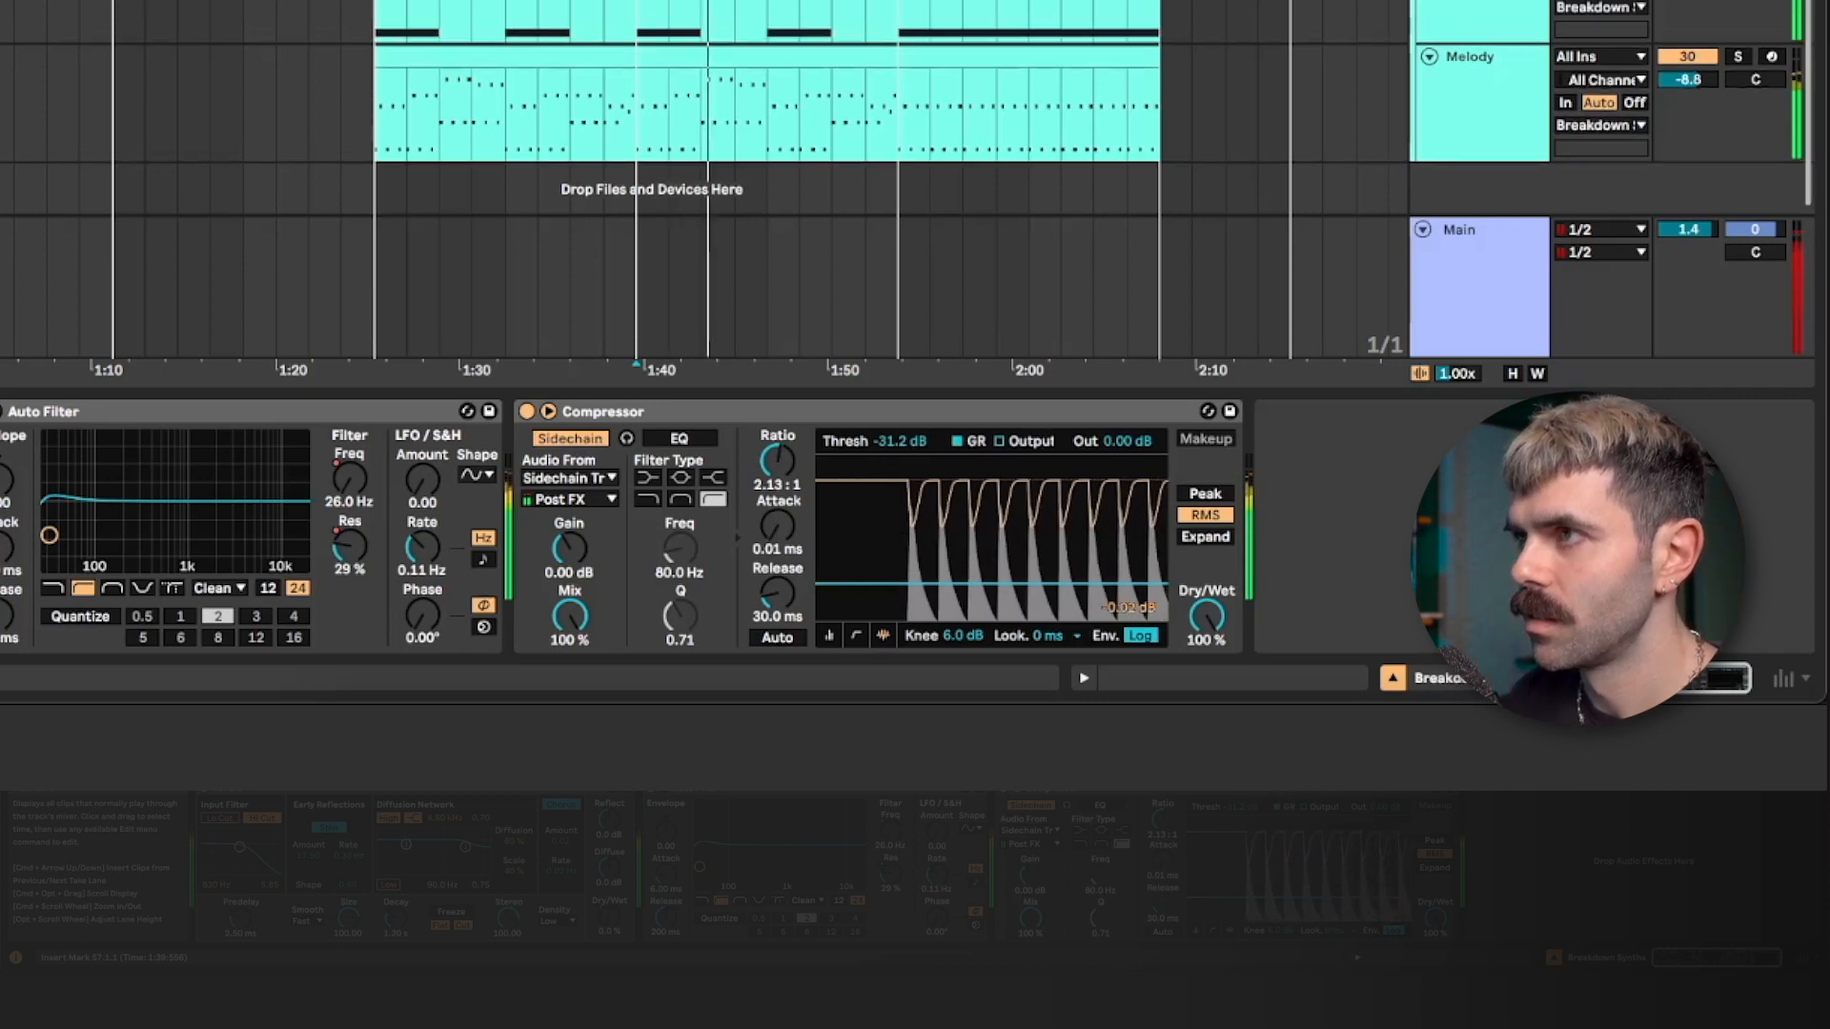
scroll(706, 181, up, 3)
scroll(705, 181, up, 5)
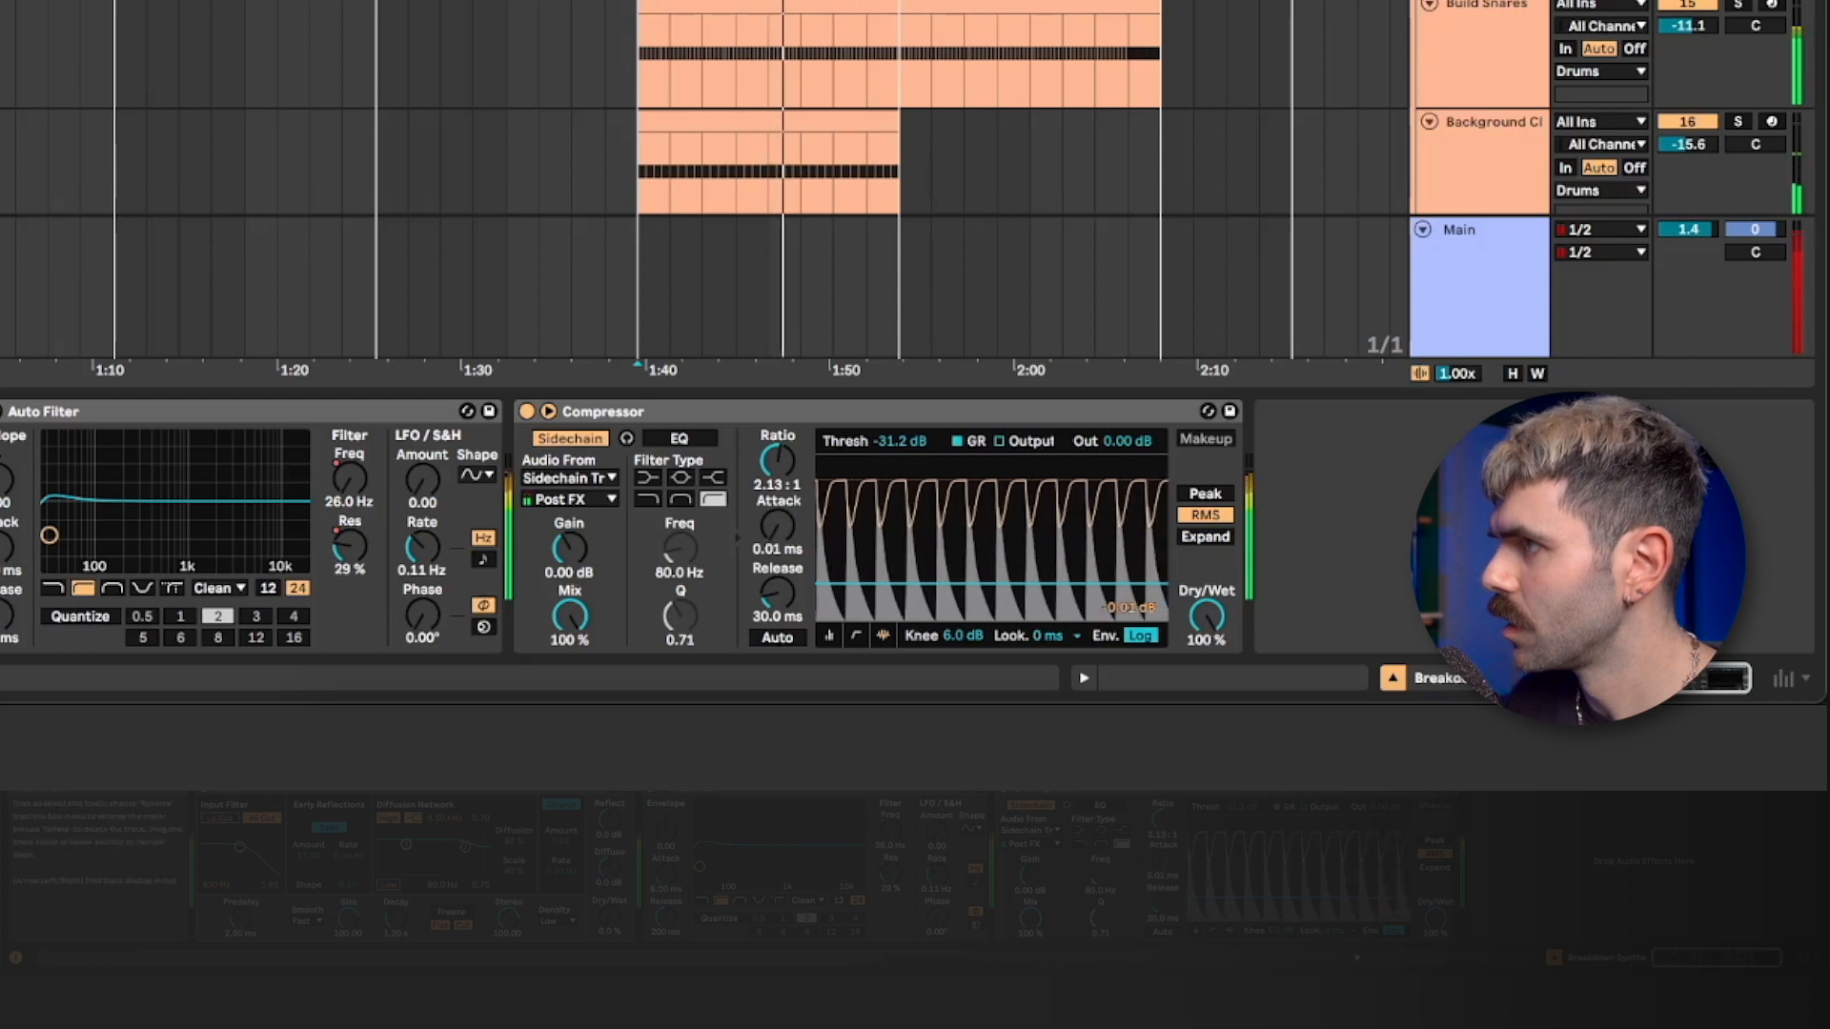
scroll(705, 181, down, 5)
scroll(705, 182, down, 1)
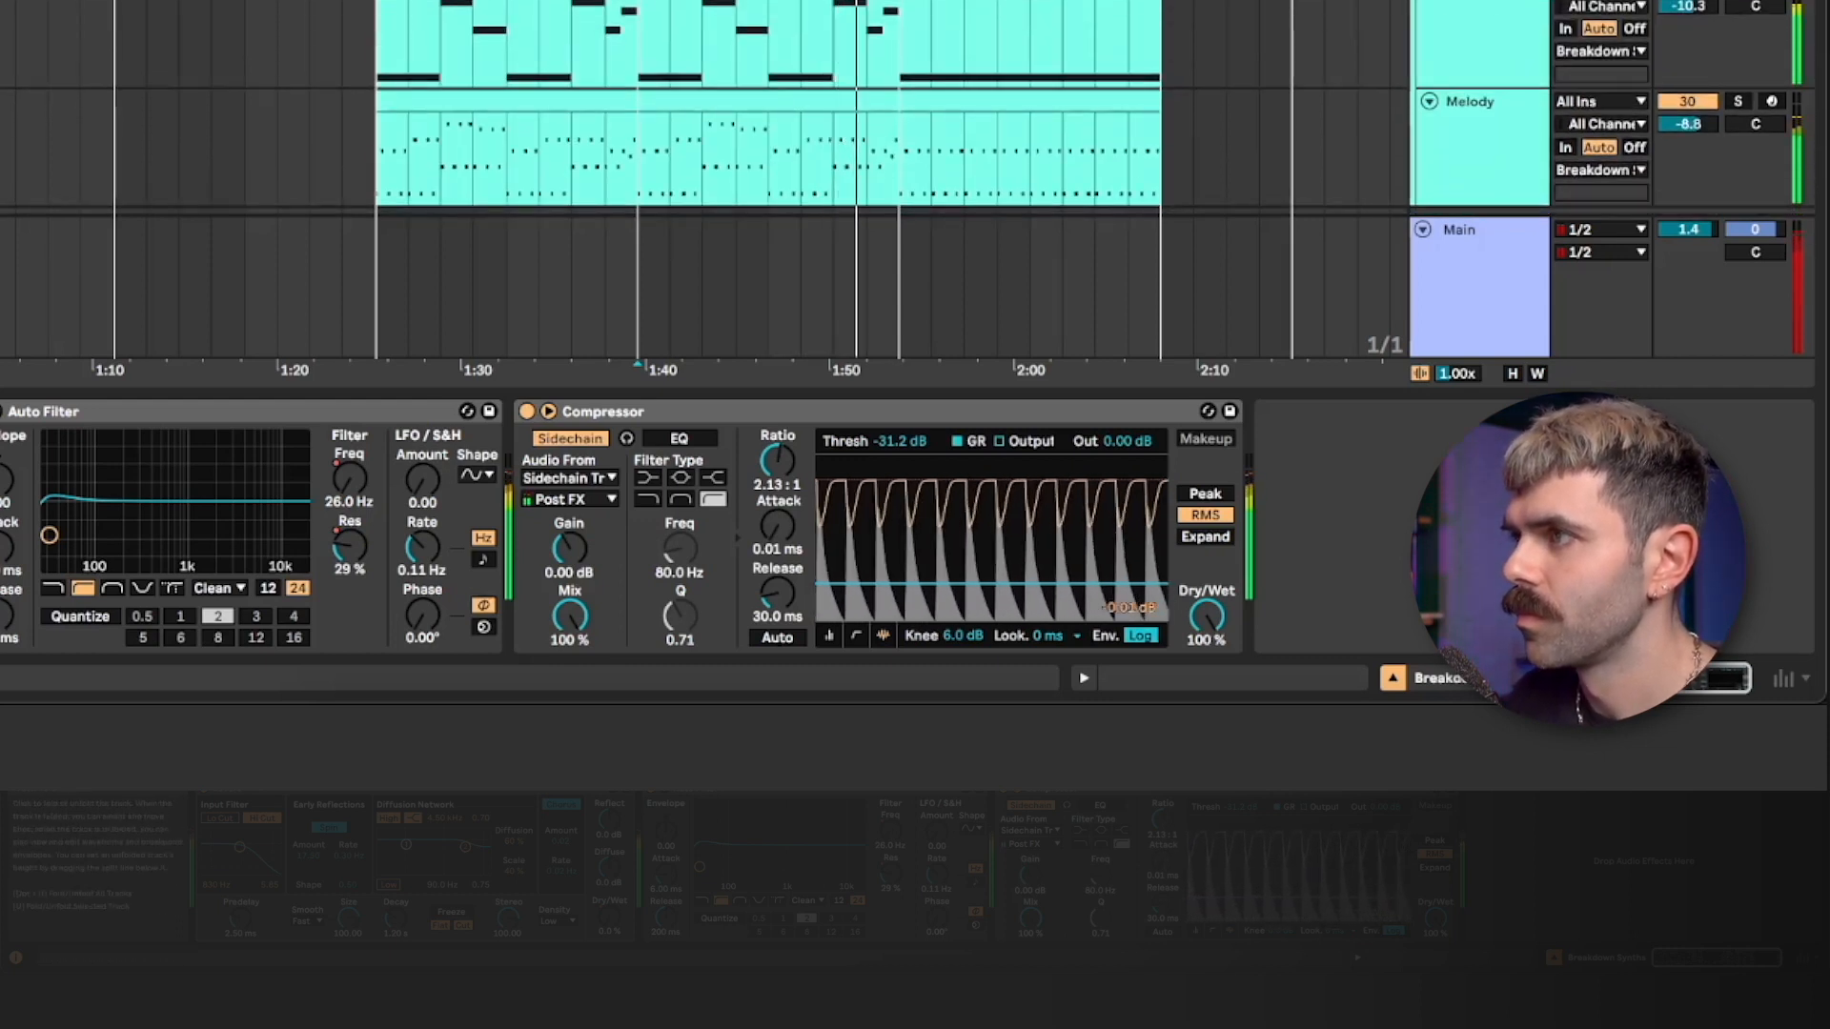
scroll(1293, 3, down, 1)
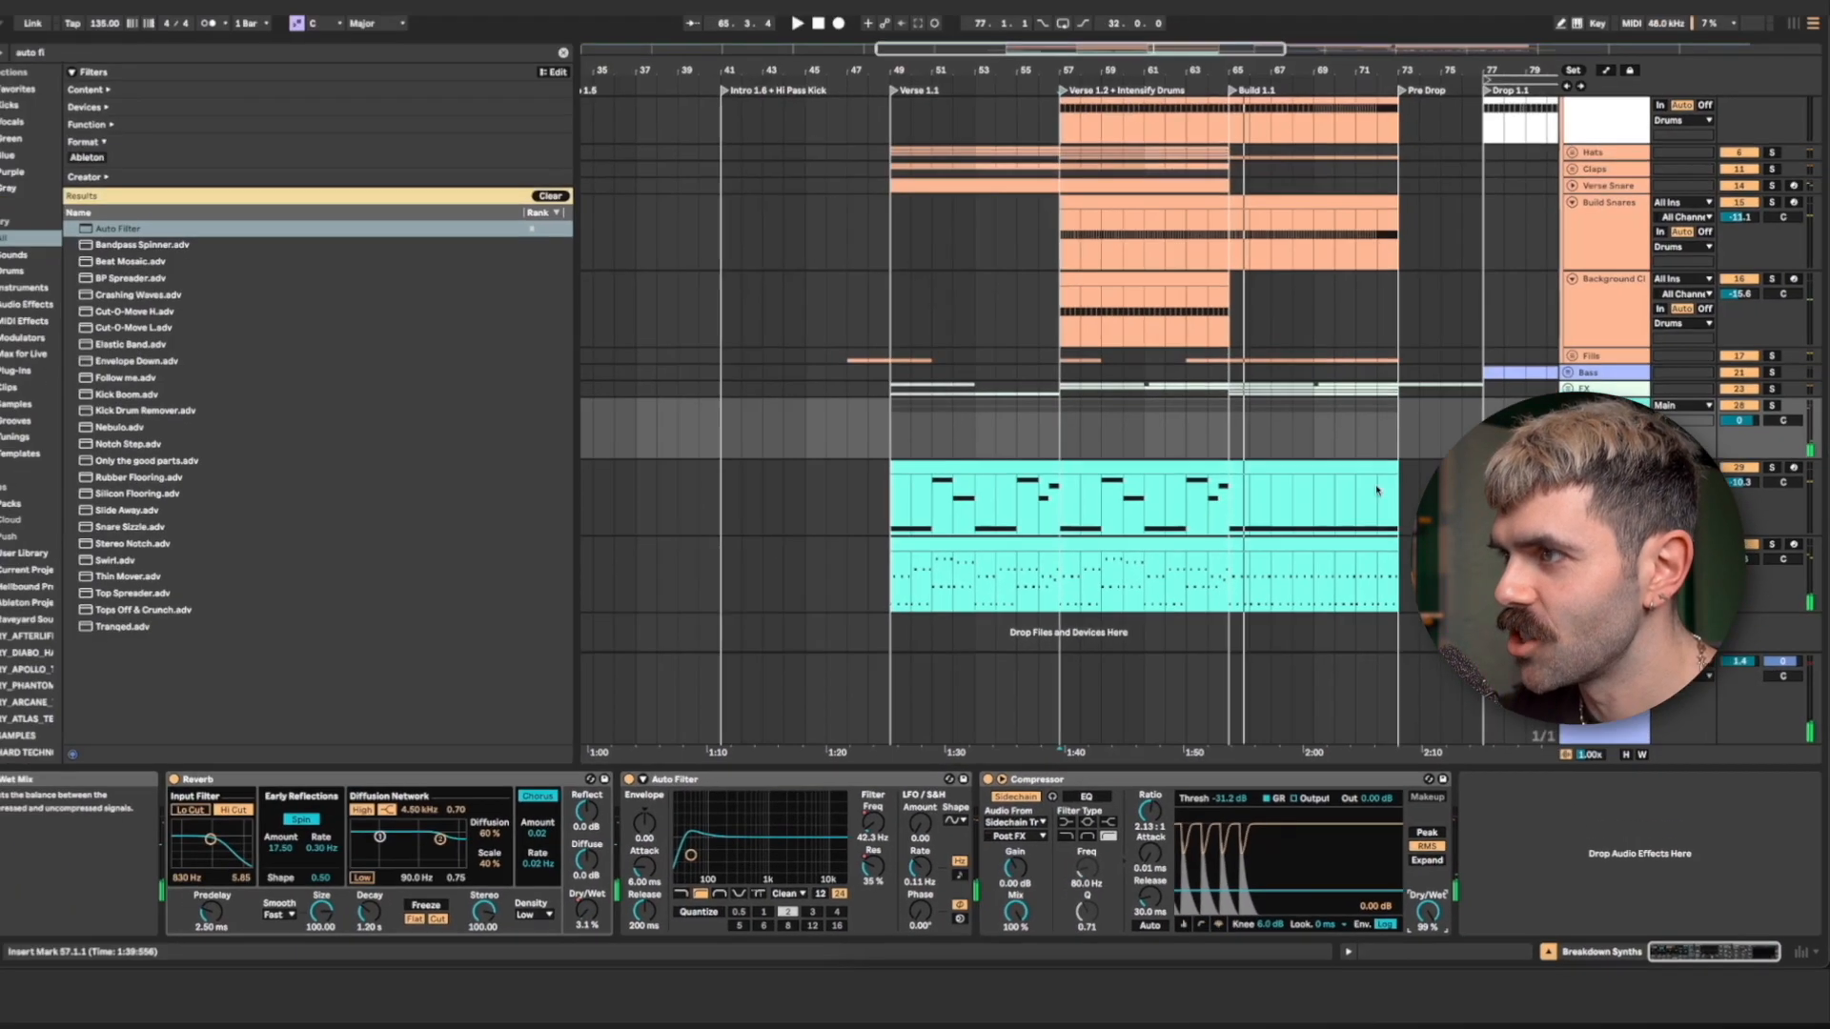
Automate the group Compressor's Dry/Wet to fall from 99% until about bar 72 and recover after bar 73, and play from bar 49.
key(a)
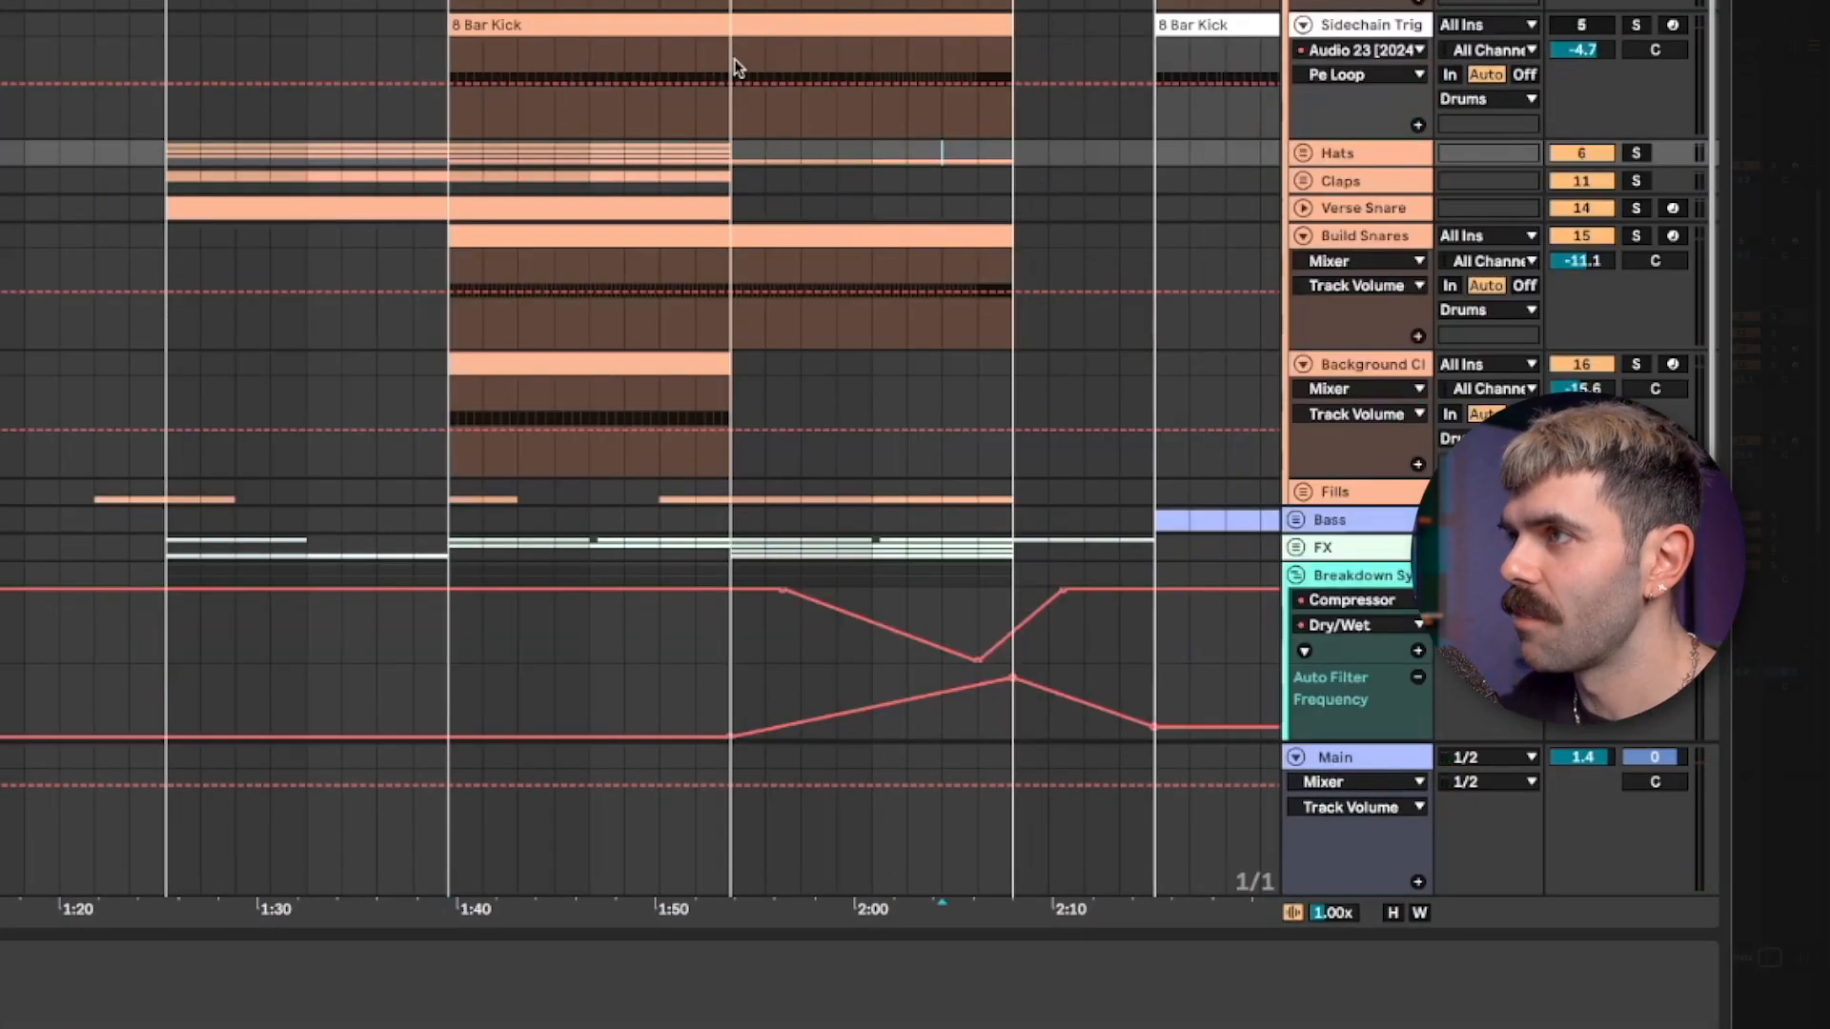
drag(735, 66, 1001, 23)
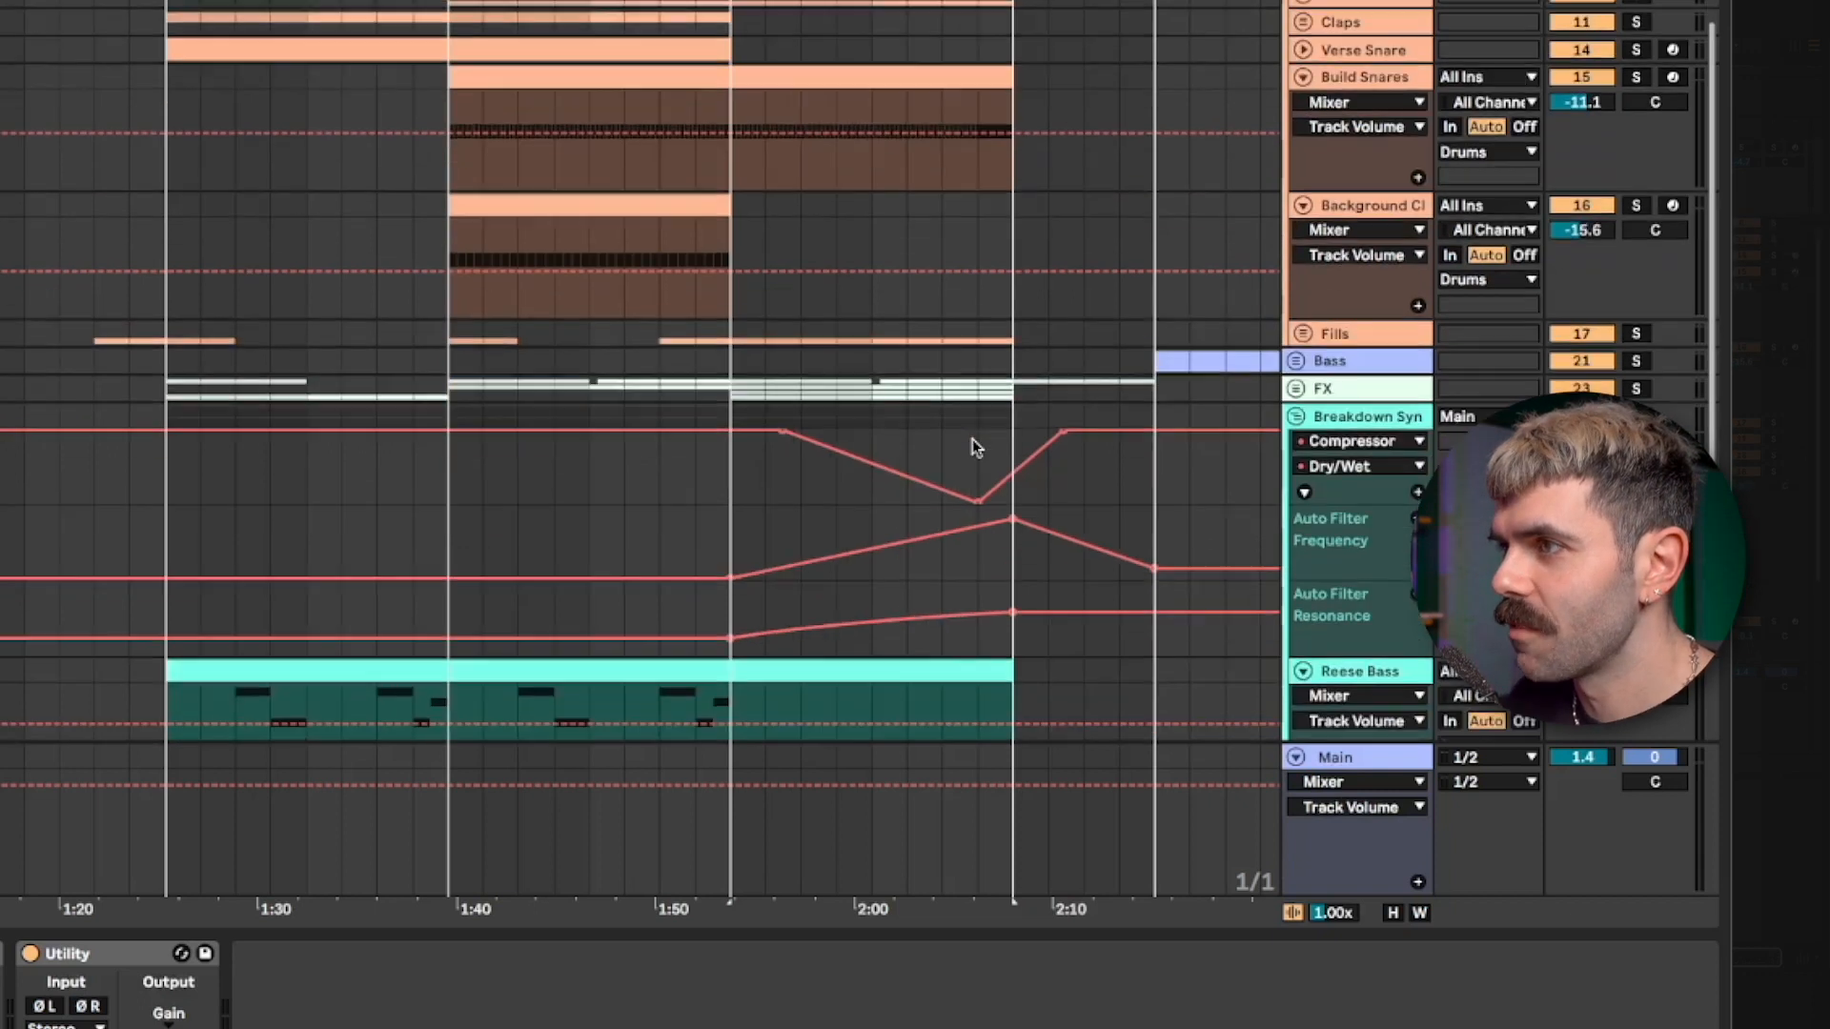
scroll(972, 442, down, 3)
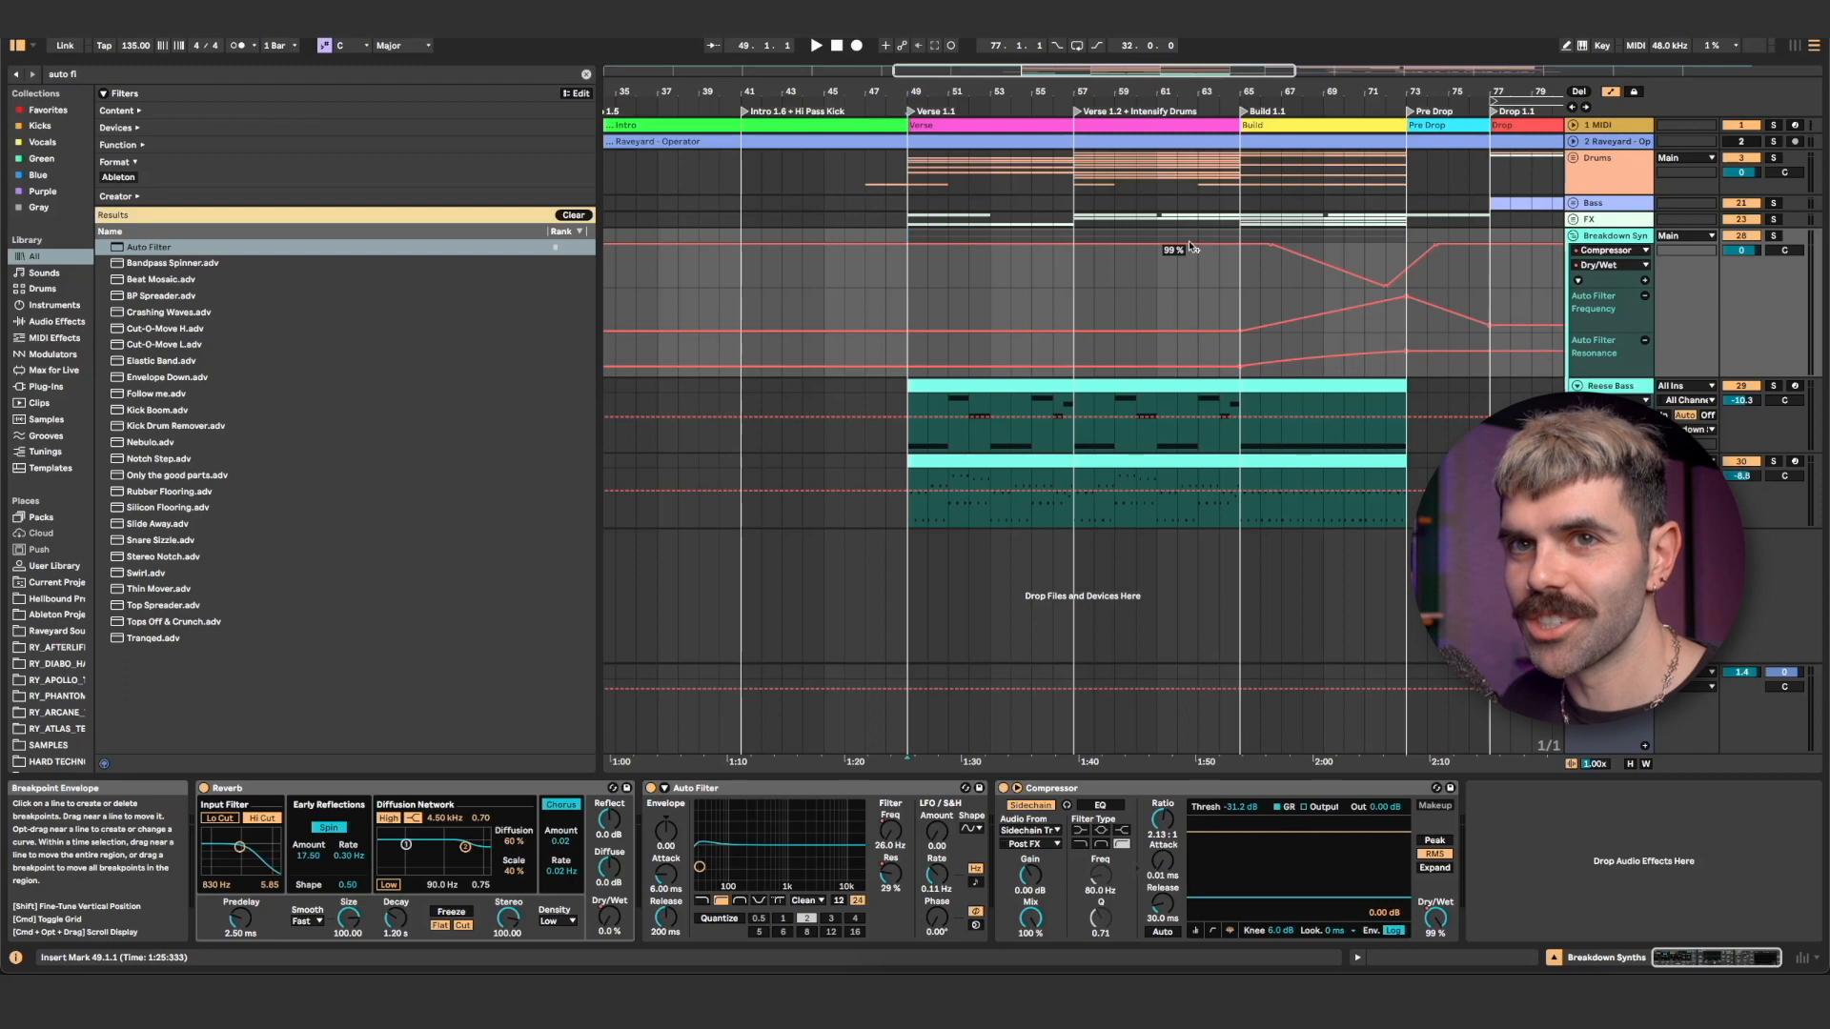
key(space)
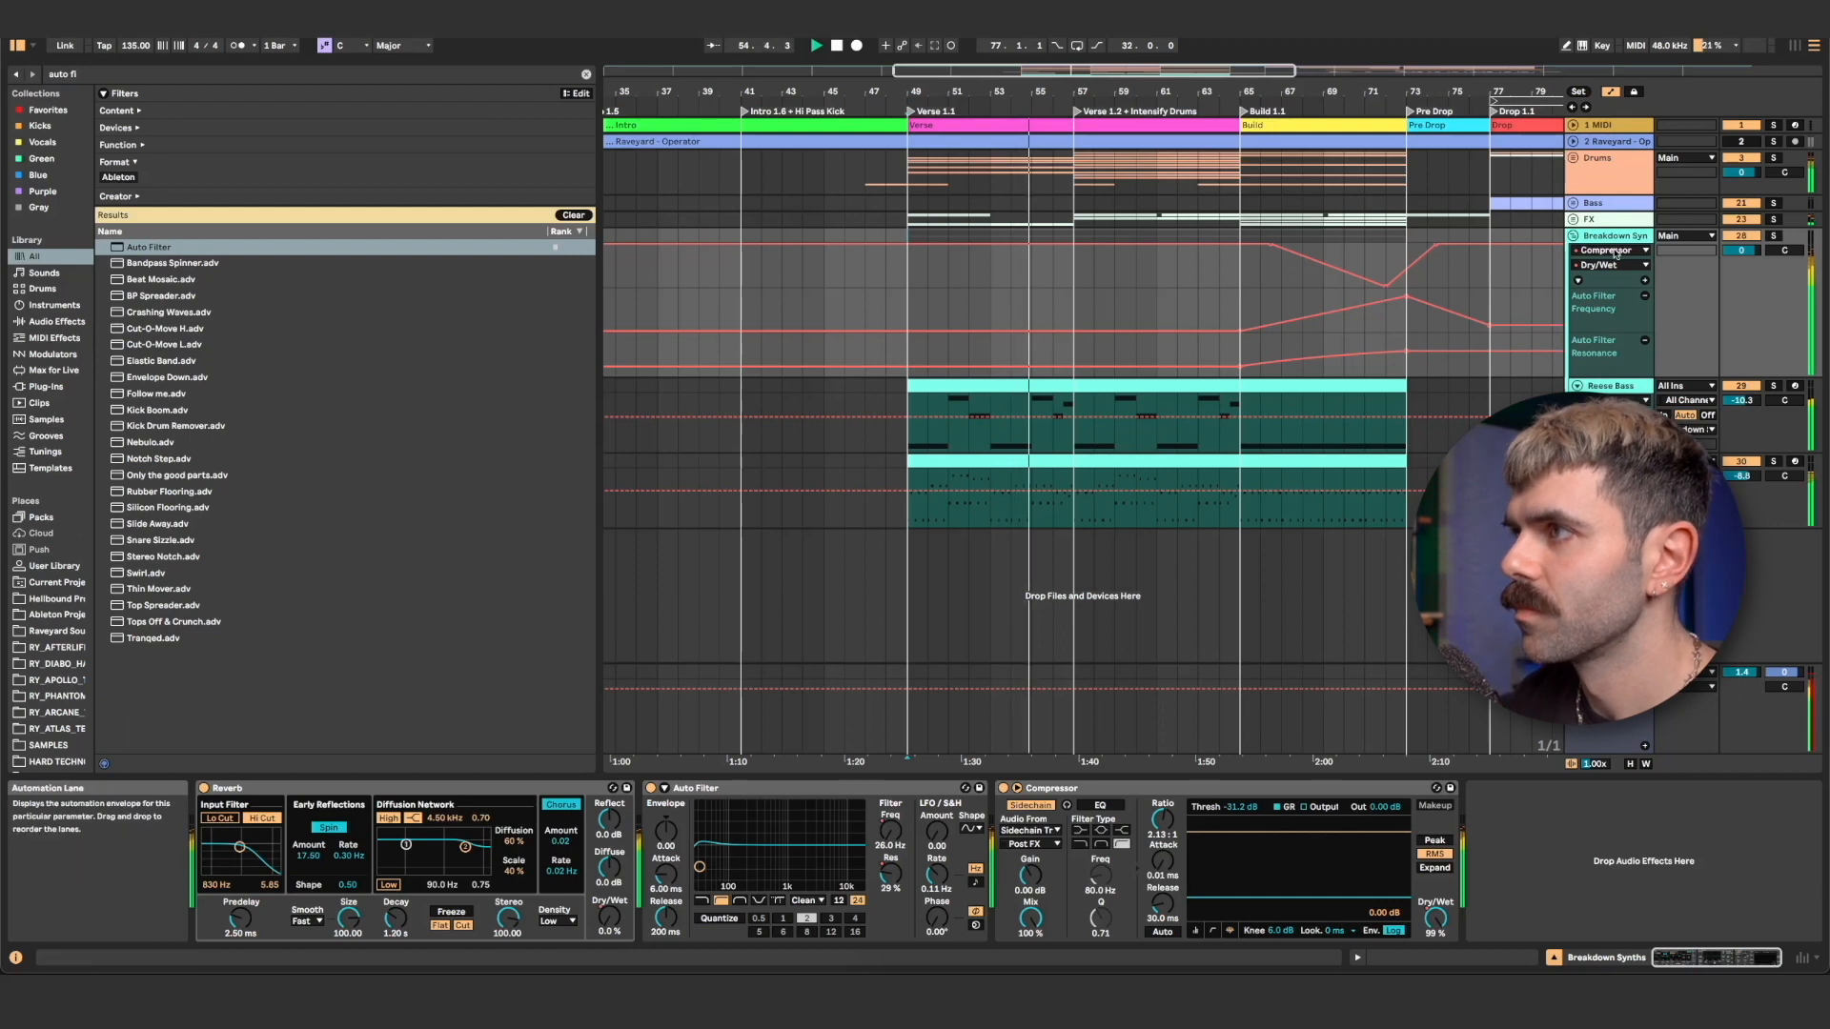
Remove the Auto Filter Frequency and Resonance automation lanes from view under the Breakdown Synth group.
click(1644, 297)
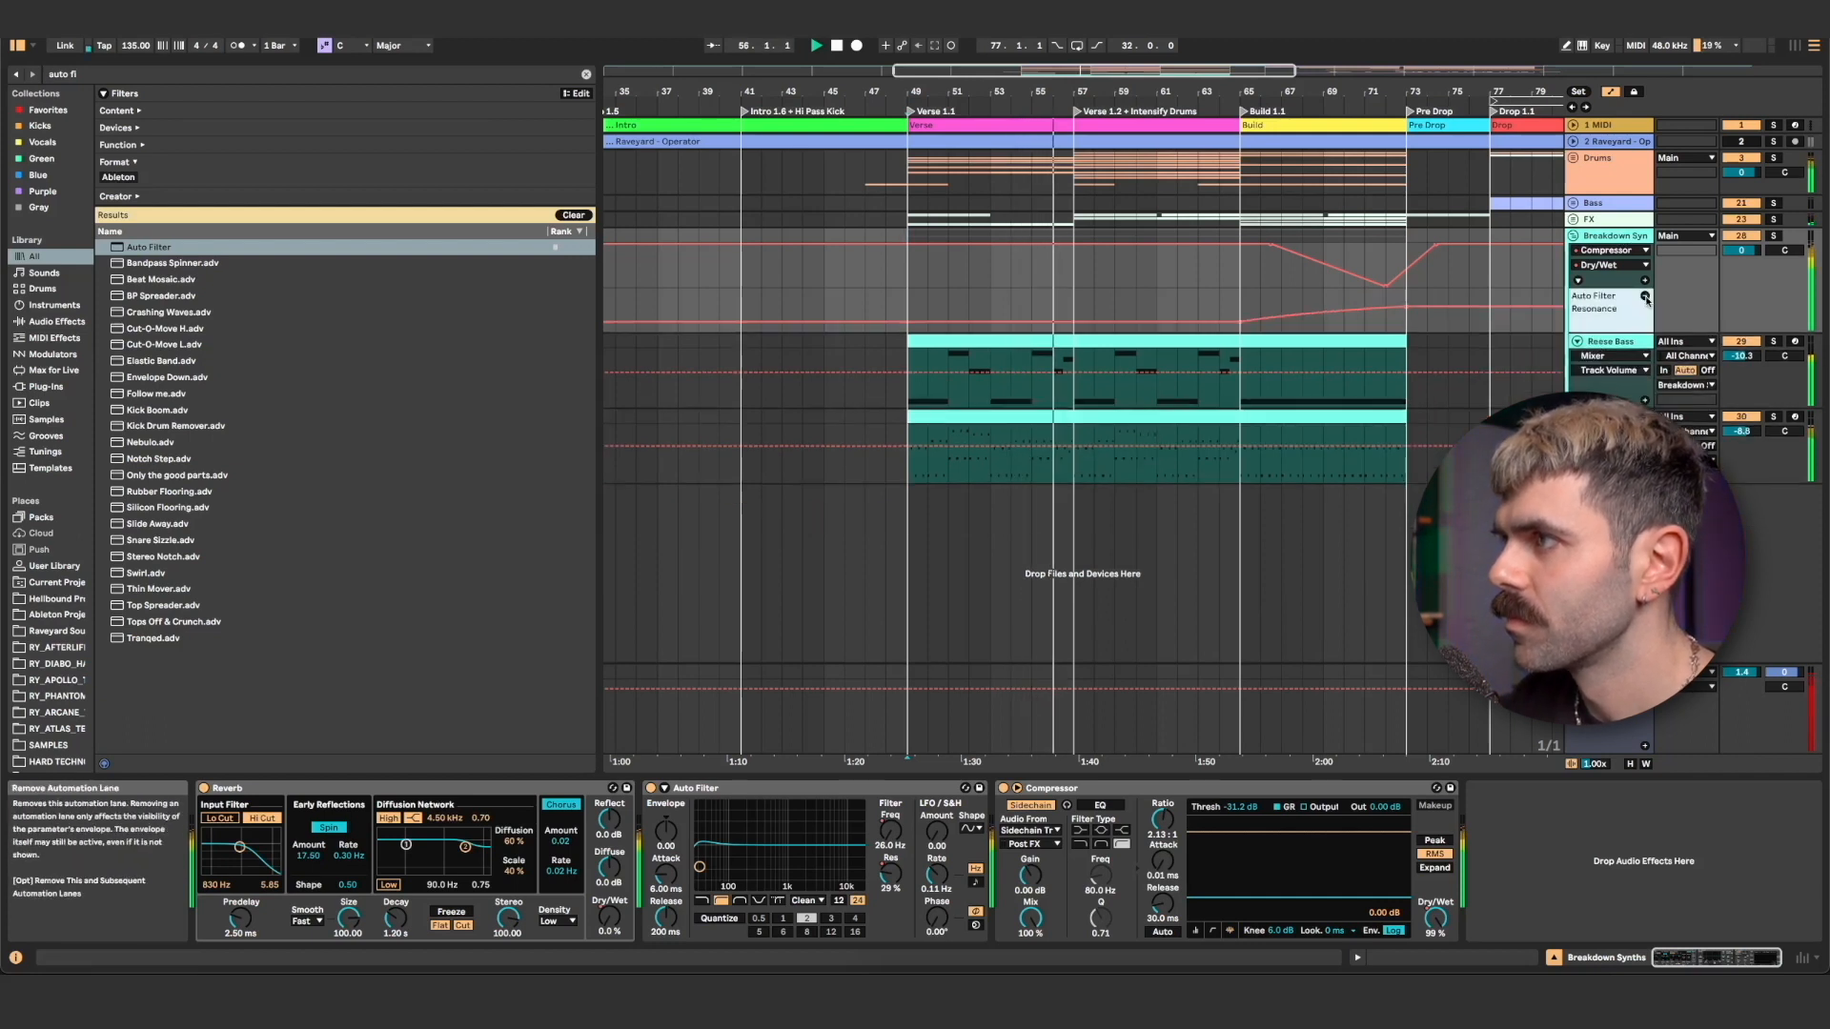
click(1645, 297)
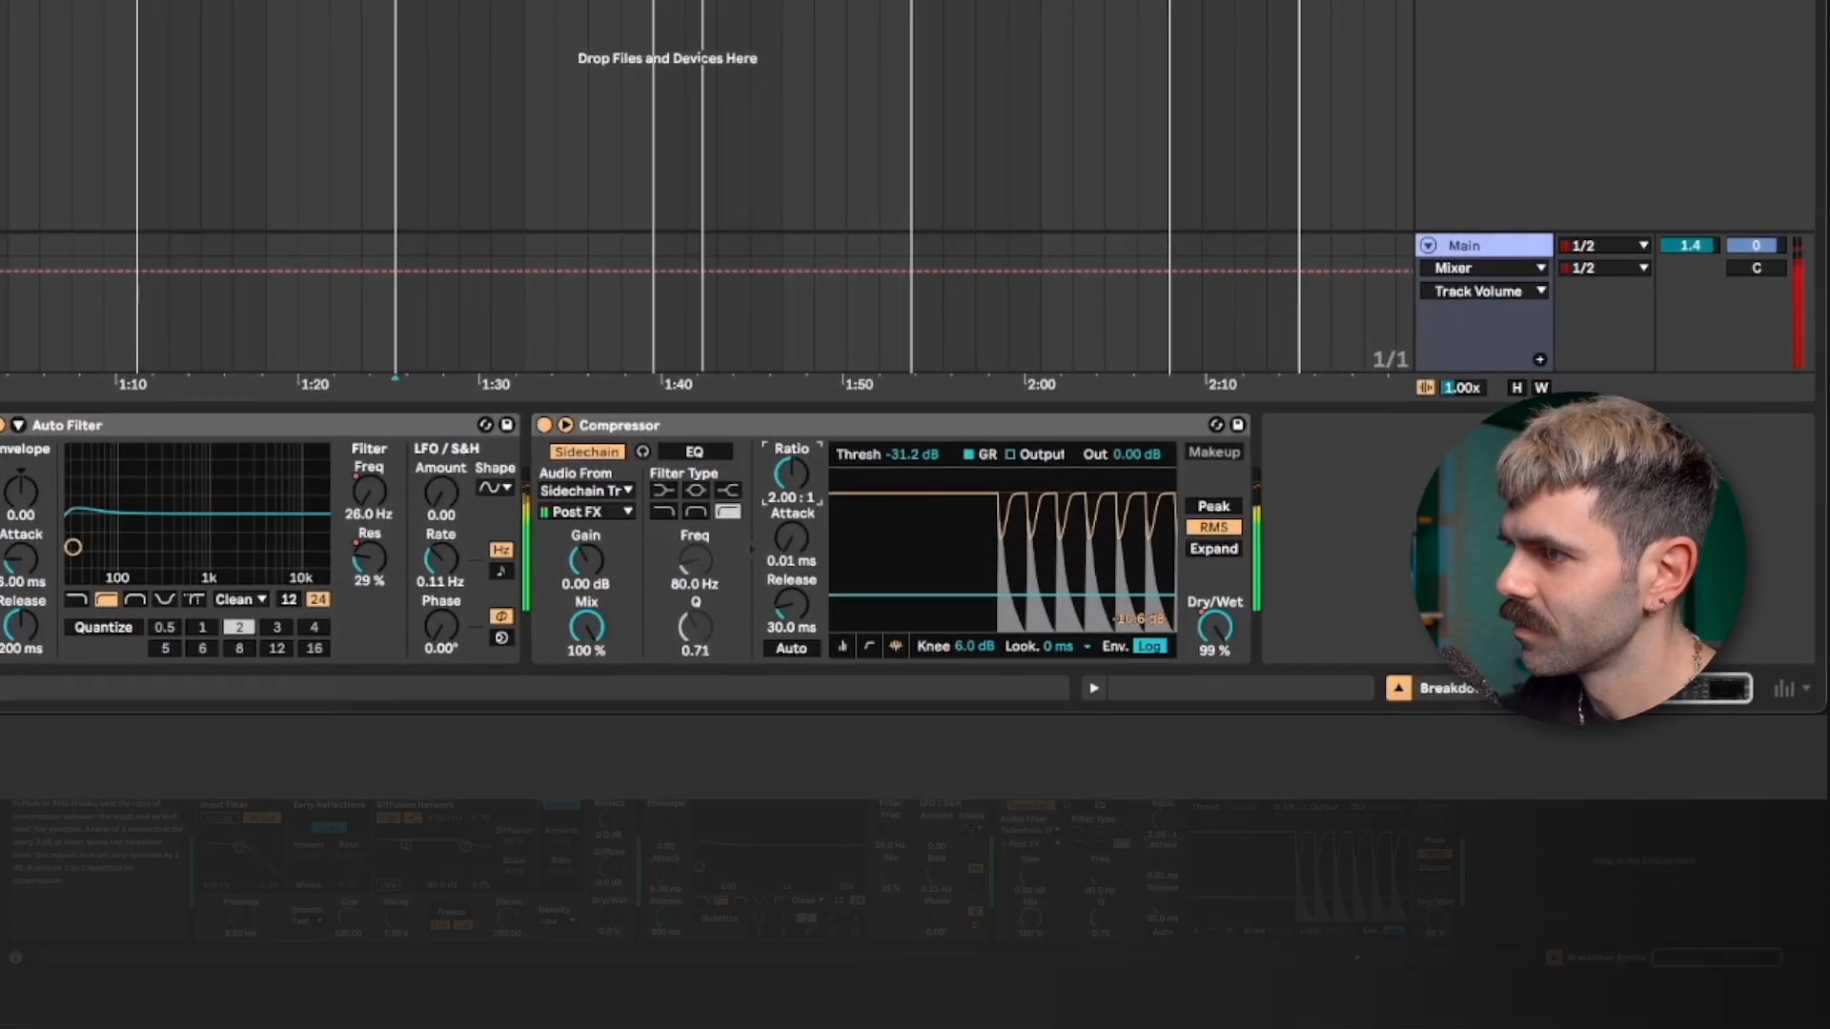
Set the Breakdown Synth group's Compressor to a ratio of 1.38:1 and a threshold of -21.7 dB during playback.
drag(791, 474, 791, 526)
drag(894, 584, 894, 558)
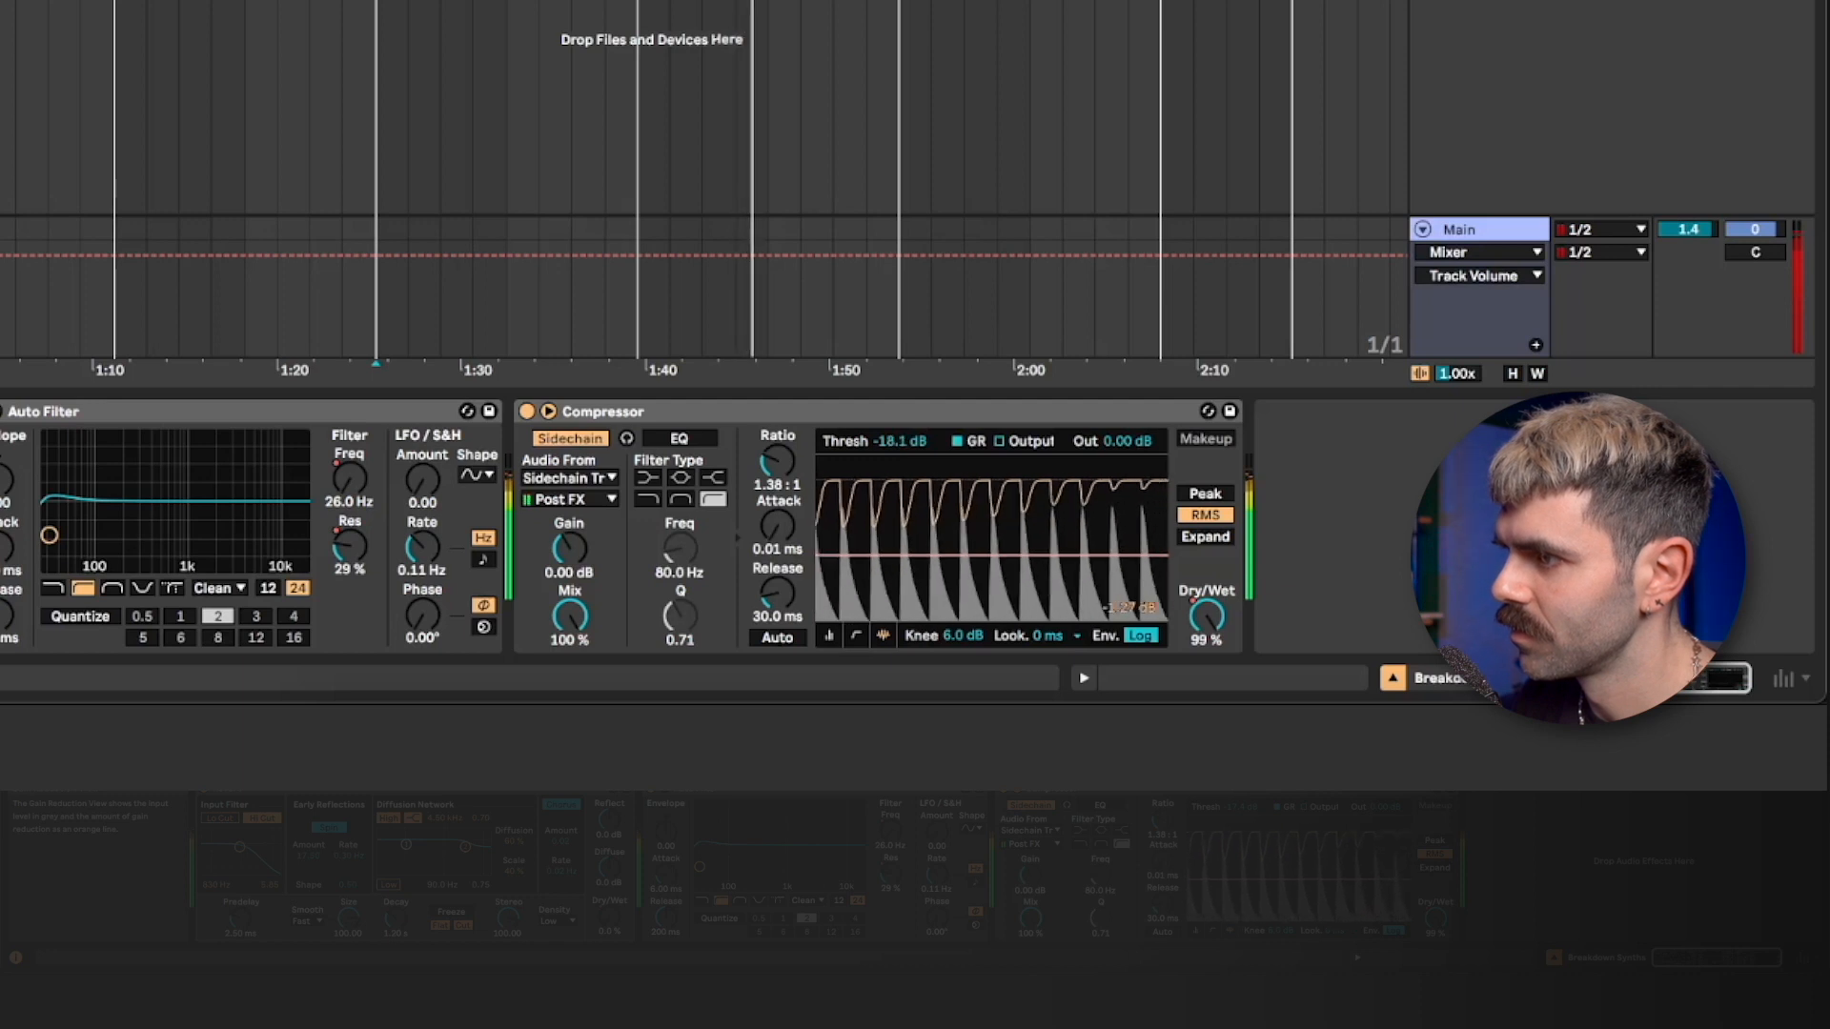
drag(894, 558, 933, 607)
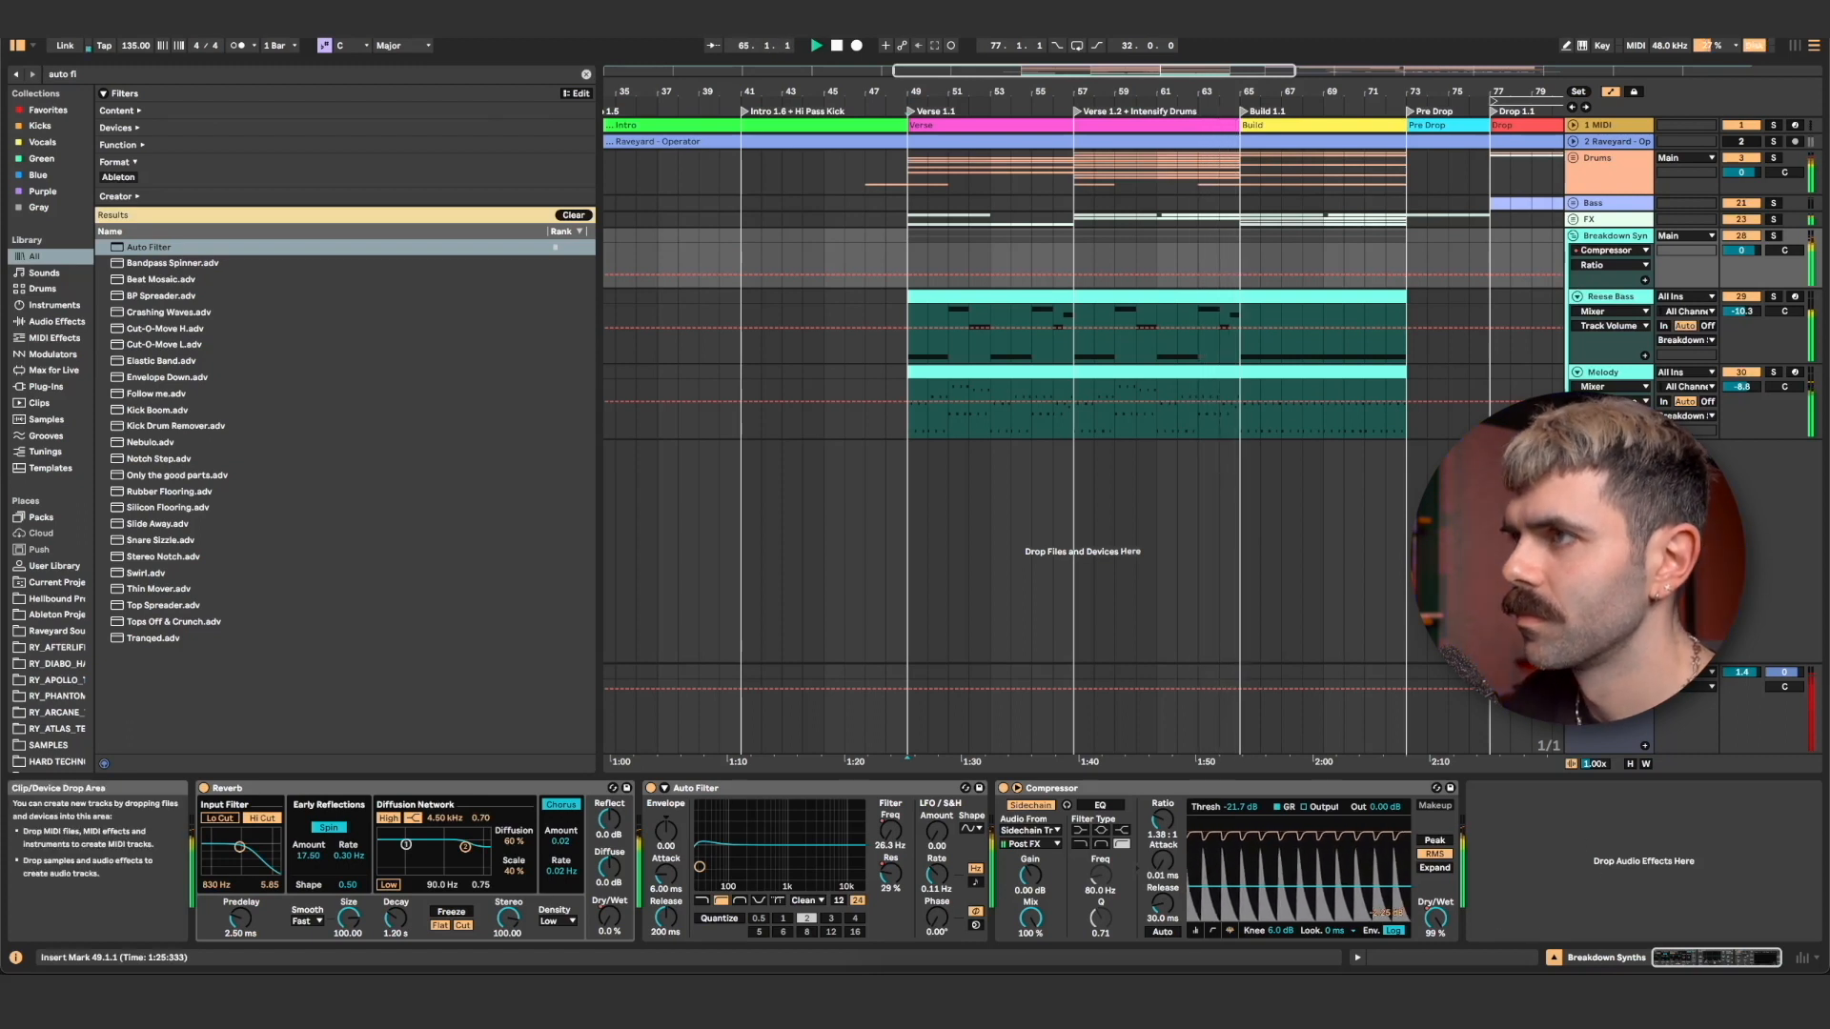
Unfold the Drums group to review its tracks and filter automation through the Build, and fold it again.
click(1573, 158)
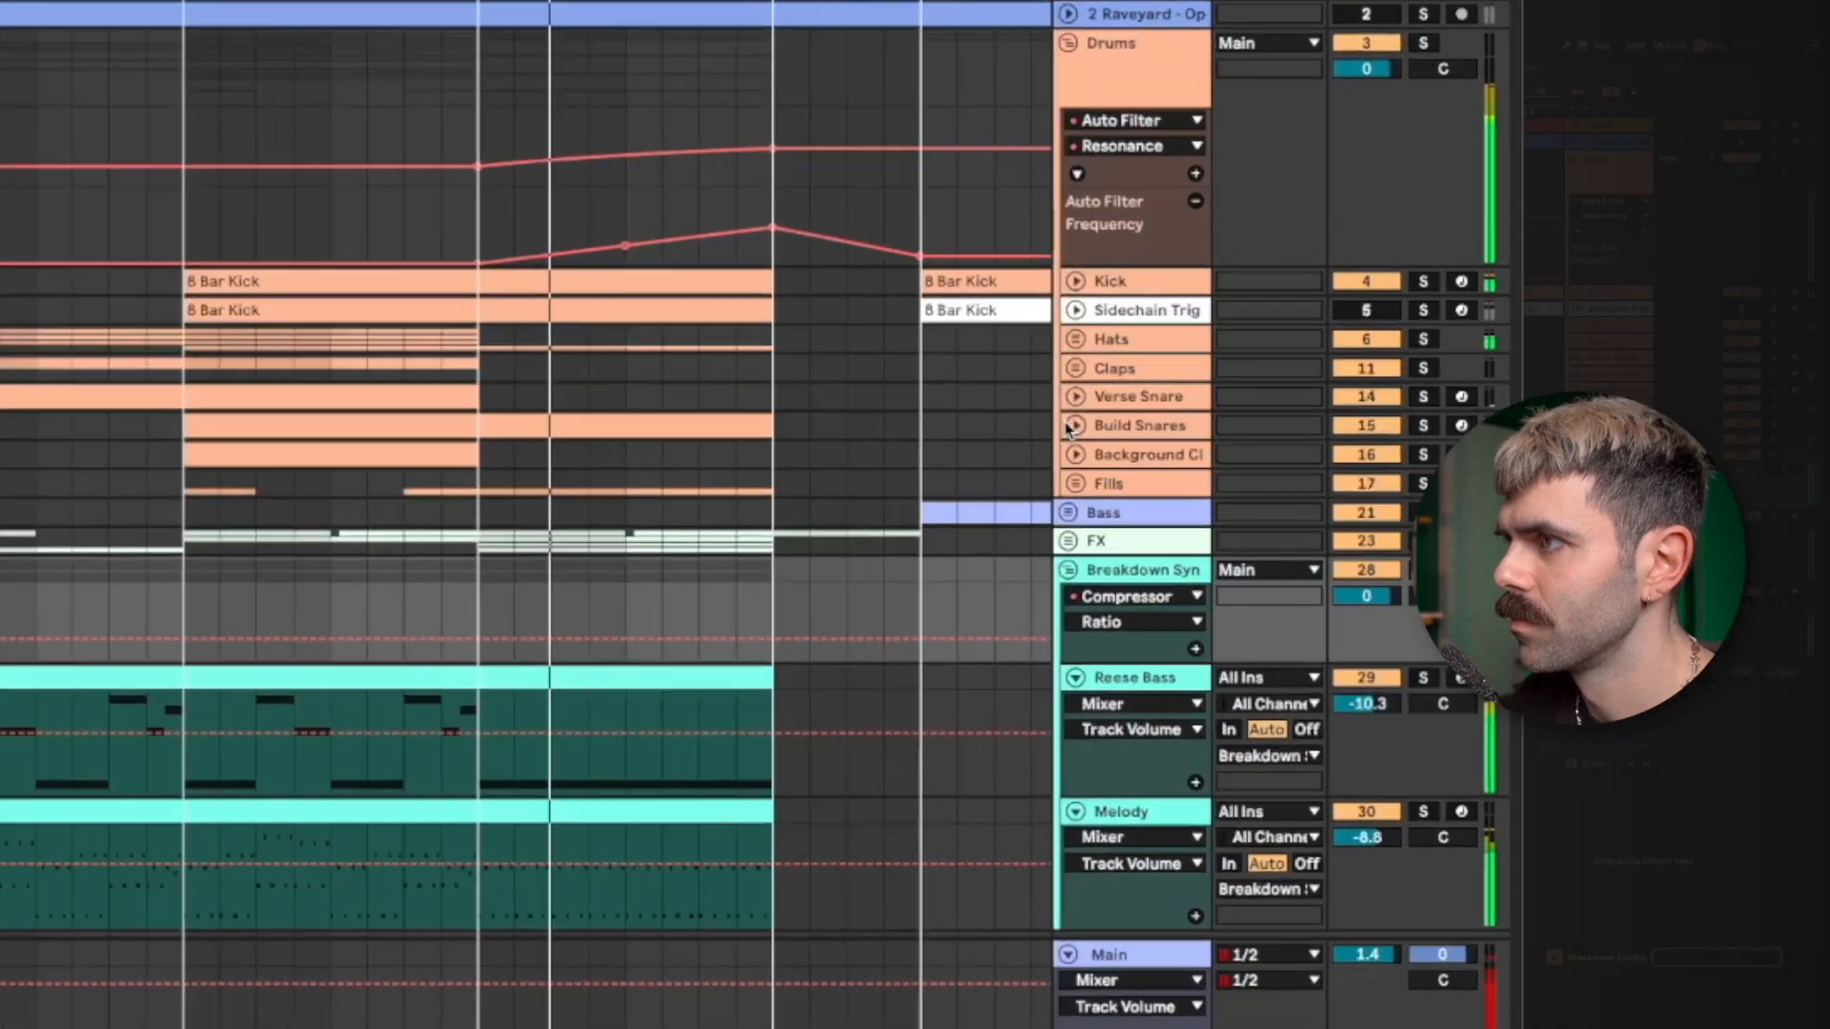
click(1073, 426)
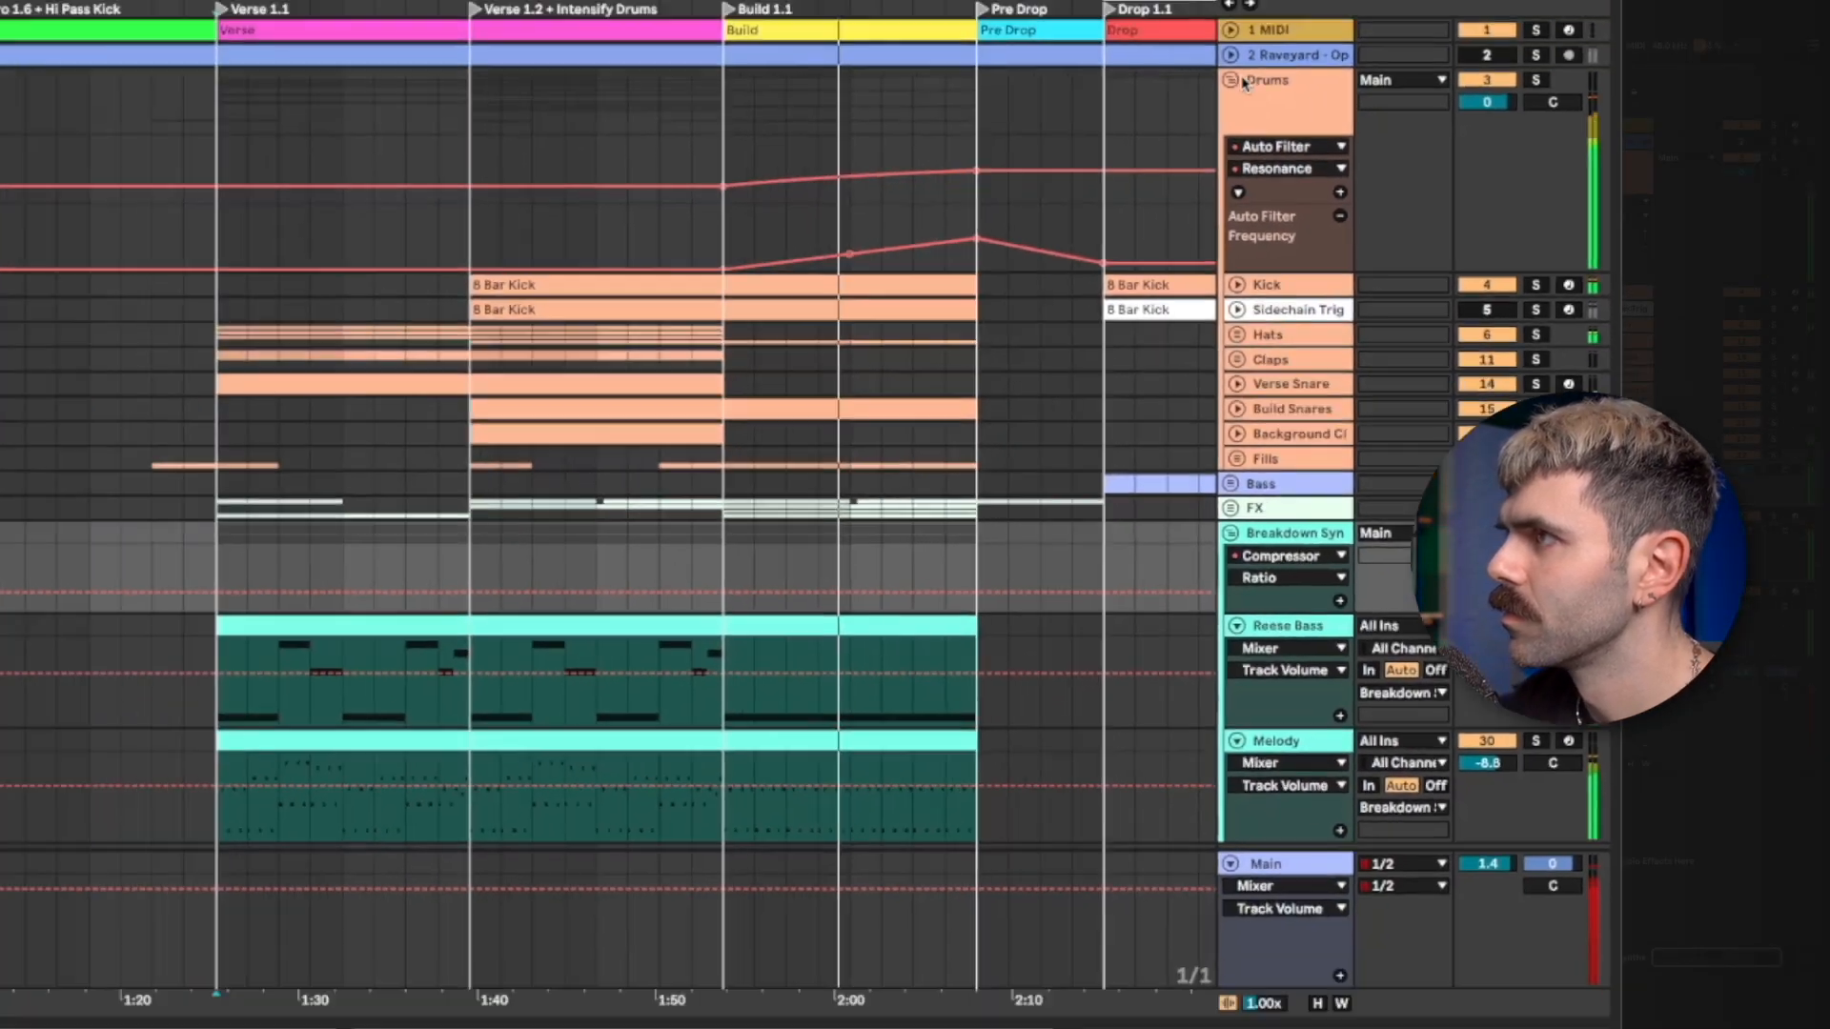
click(1572, 159)
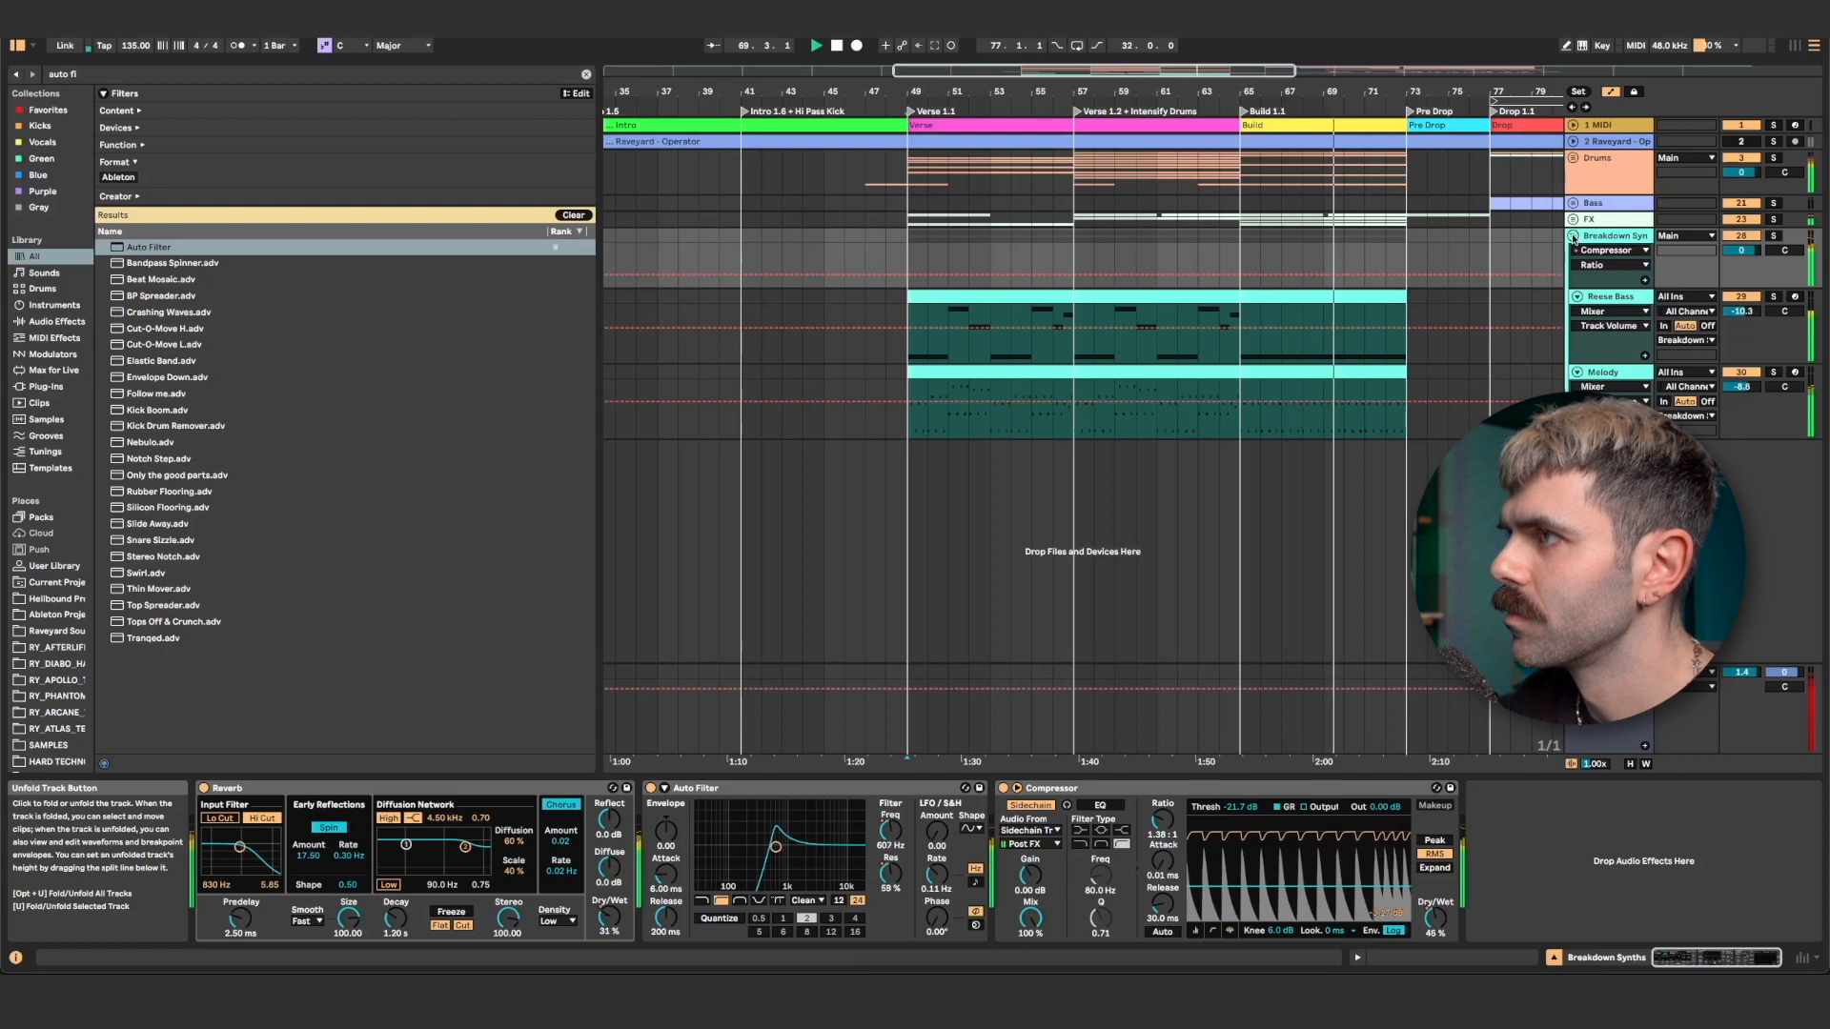